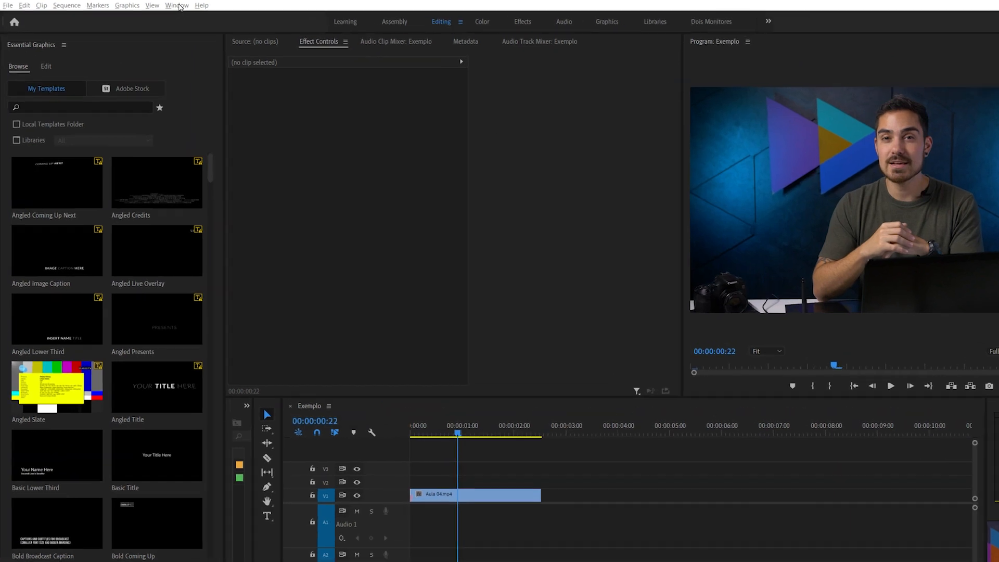
Step: Bring up Essential Graphics and look at both its editing view and its template-browsing view
click(160, 5)
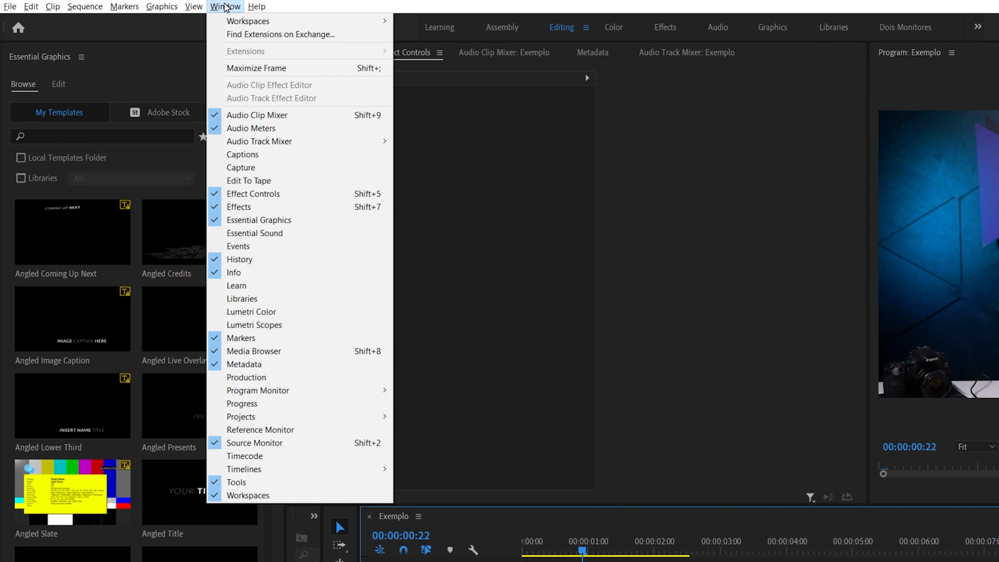
click(269, 225)
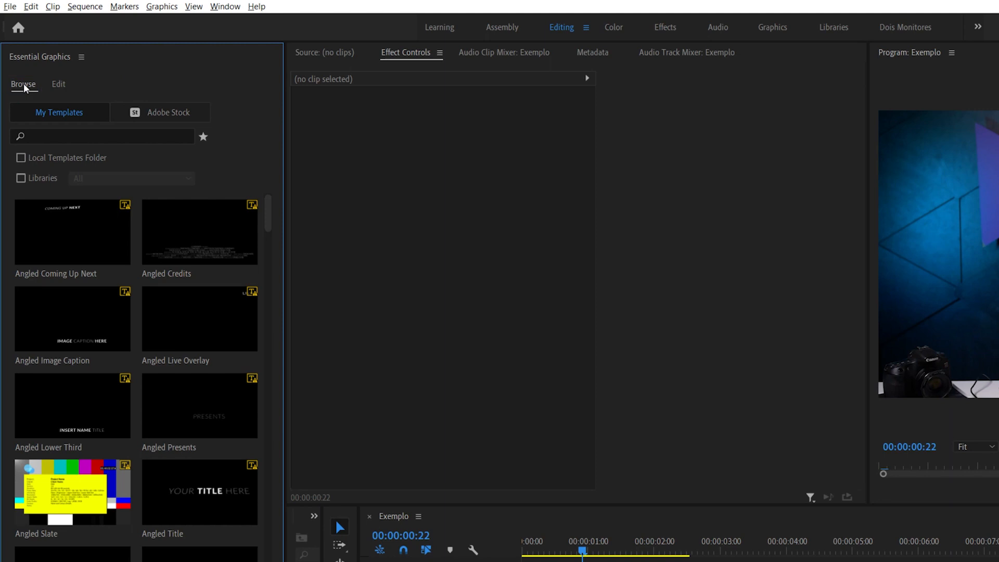
click(65, 89)
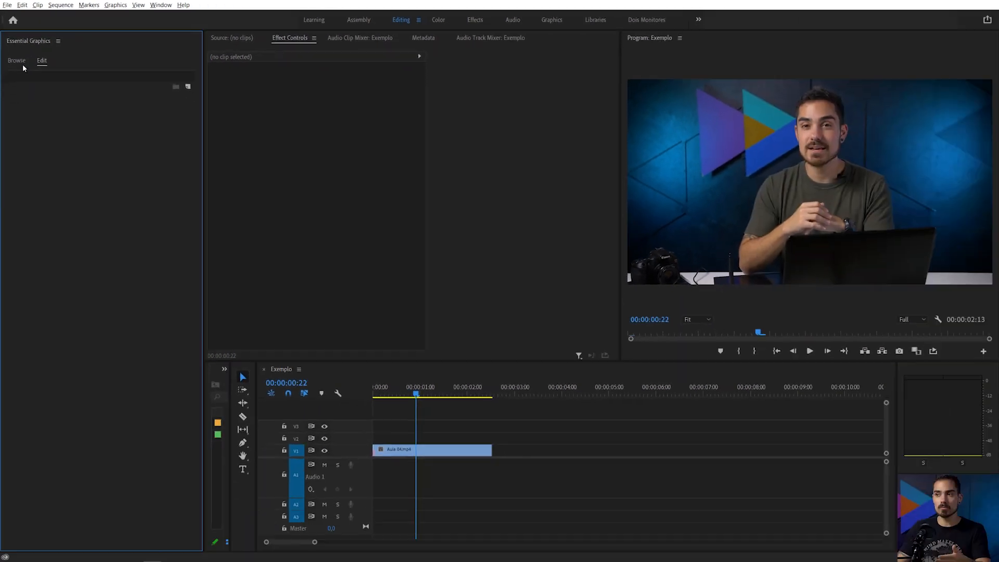
click(21, 63)
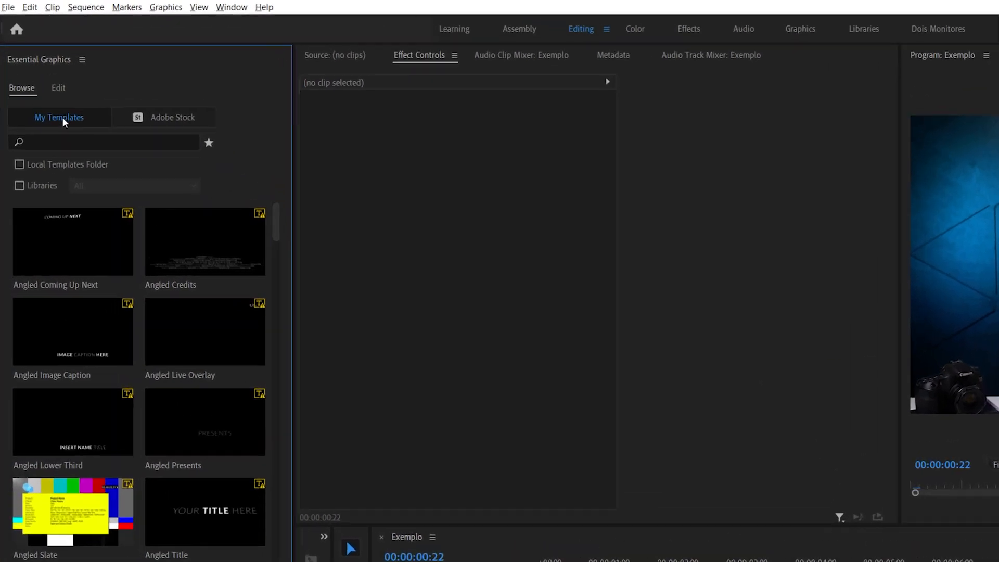
Step: Switch to the Adobe Stock motion graphics templates and filter them to free ones
click(105, 80)
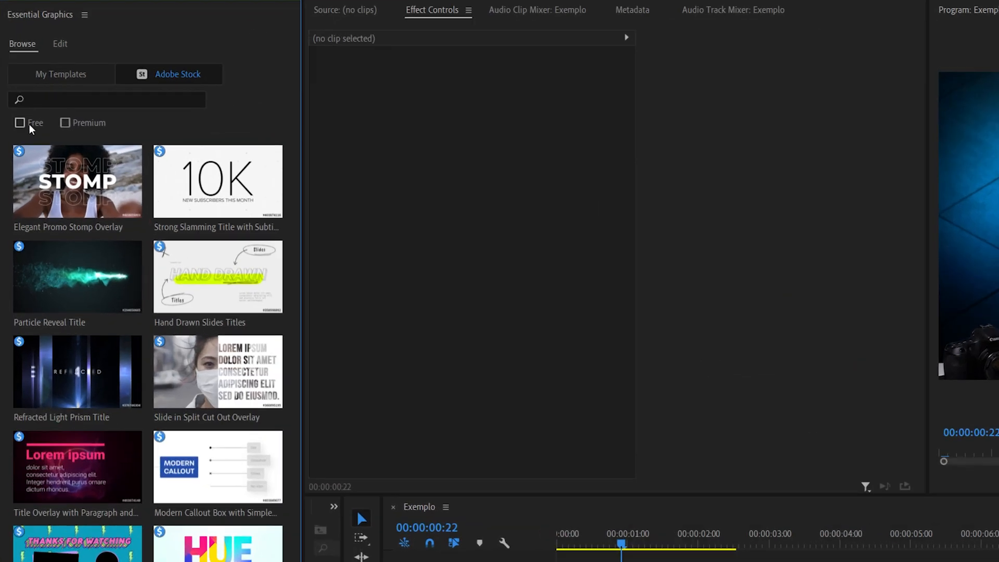
click(30, 123)
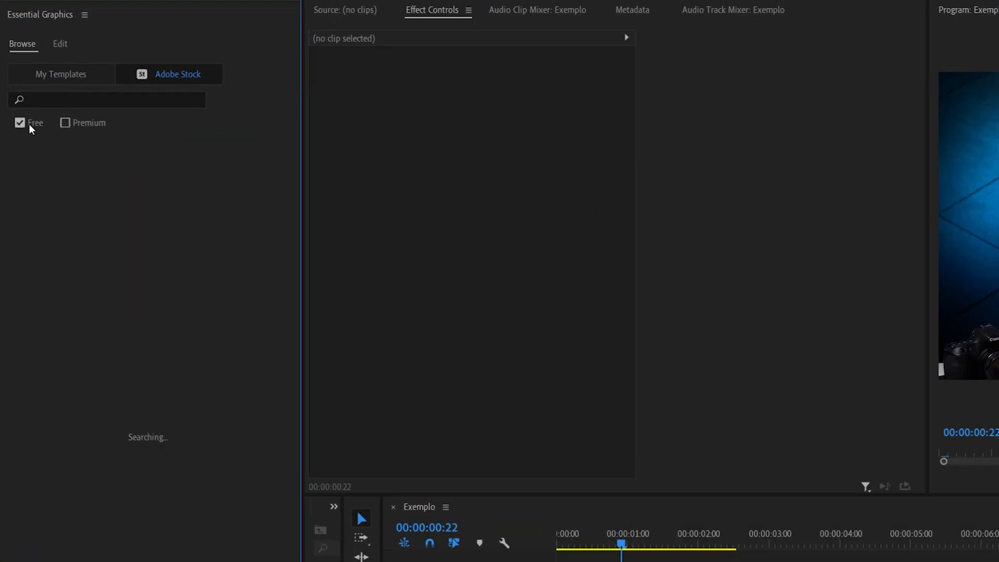
mouse_move(138, 373)
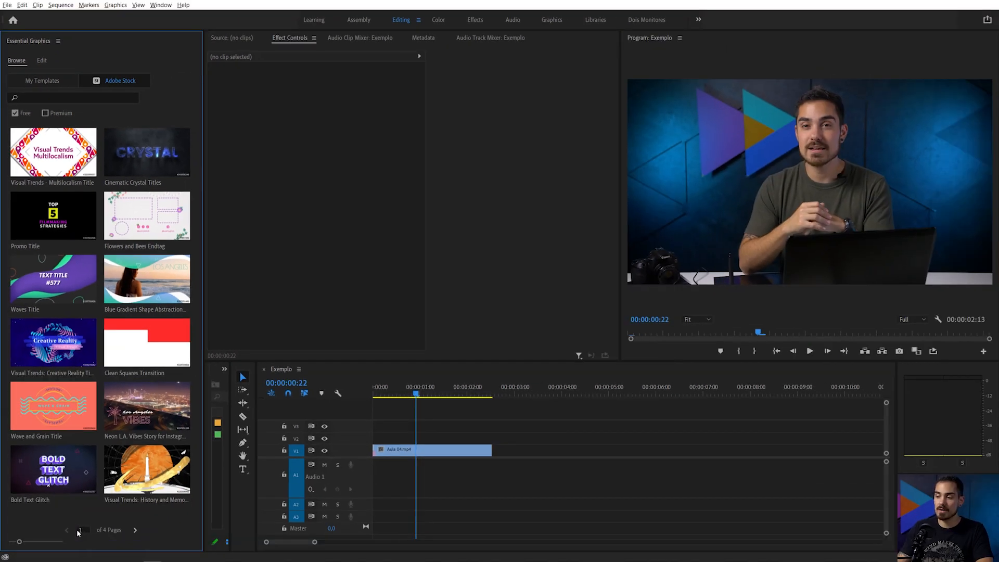
Step: Look through all the pages of free Adobe Stock templates and return to the first page
click(134, 530)
click(136, 532)
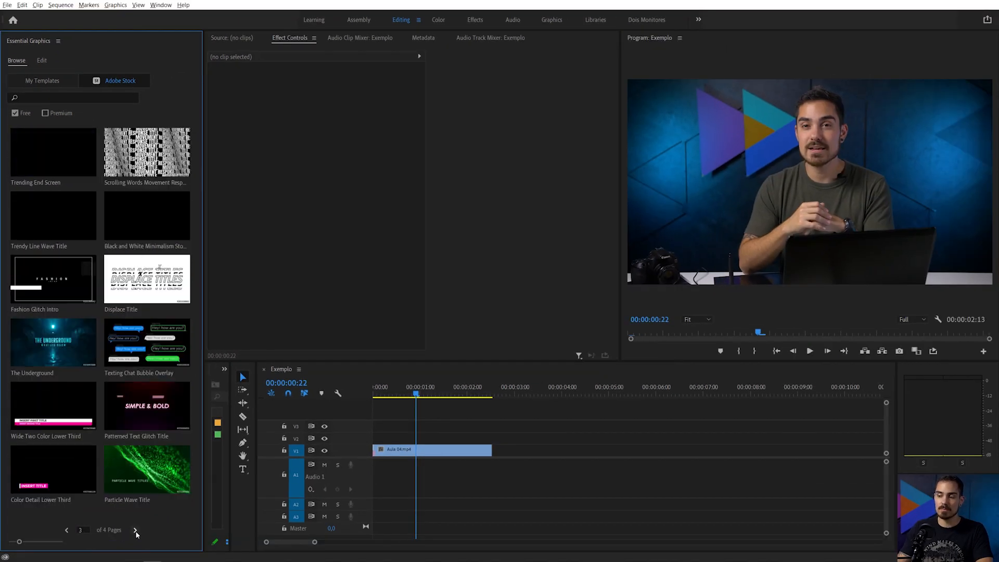
click(135, 531)
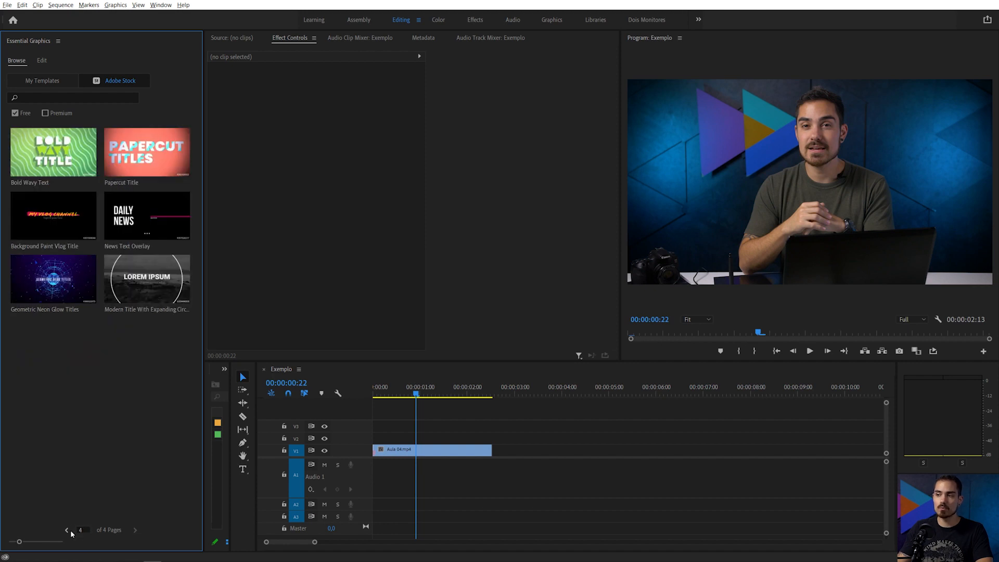
click(71, 531)
click(70, 531)
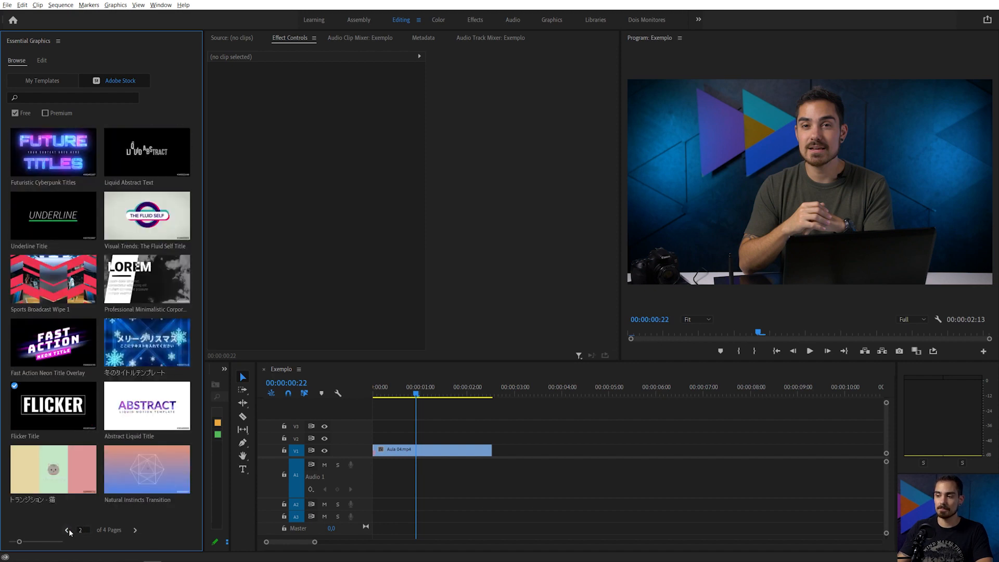
click(71, 531)
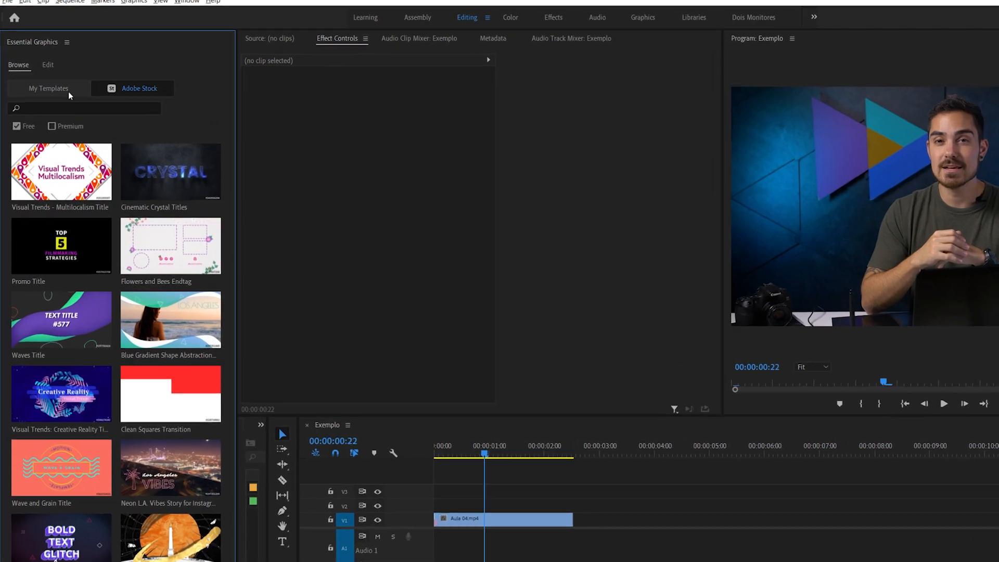
Step: View the installed templates under My Templates, switching the Local Templates Folder filter on and off again
click(54, 81)
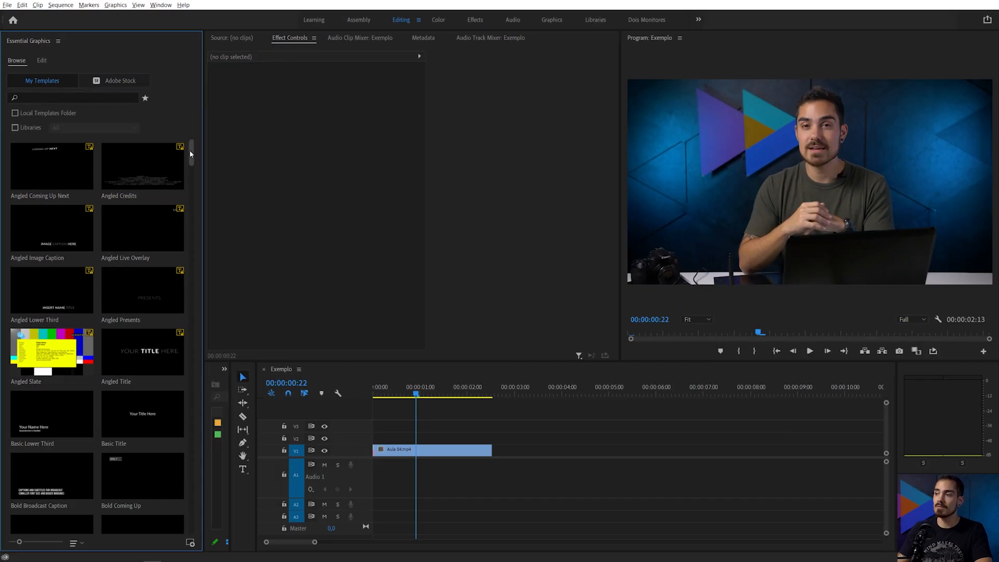
drag(190, 154, 192, 121)
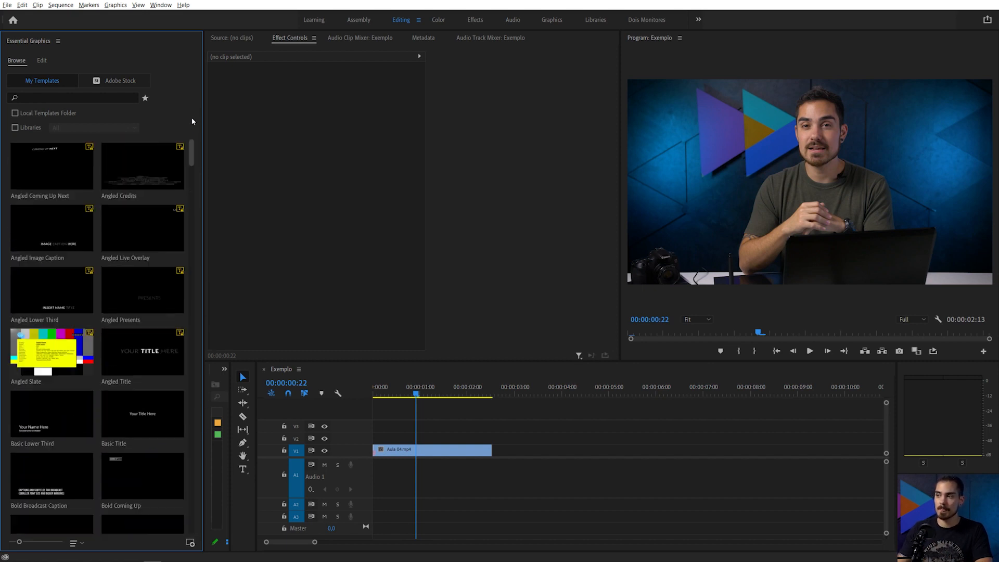
click(32, 97)
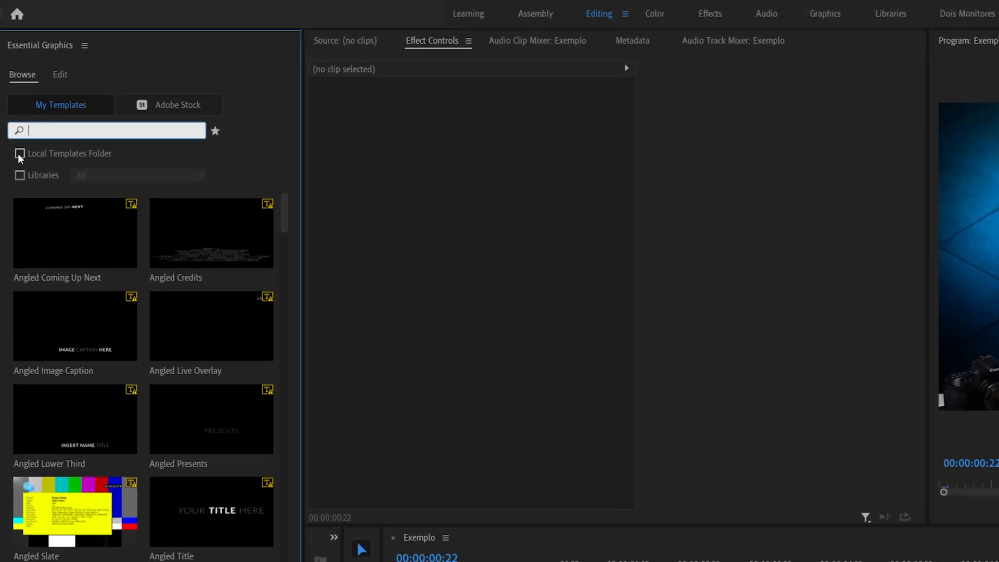
click(15, 113)
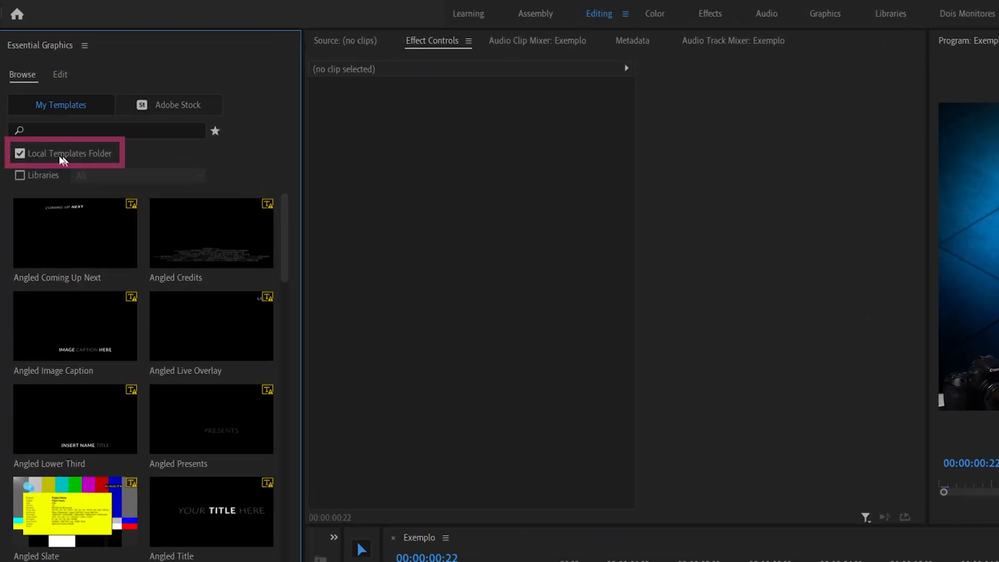
click(19, 154)
Step: Filter the templates by Libraries, choose the KIT AvMakers library, and look through its items
click(20, 175)
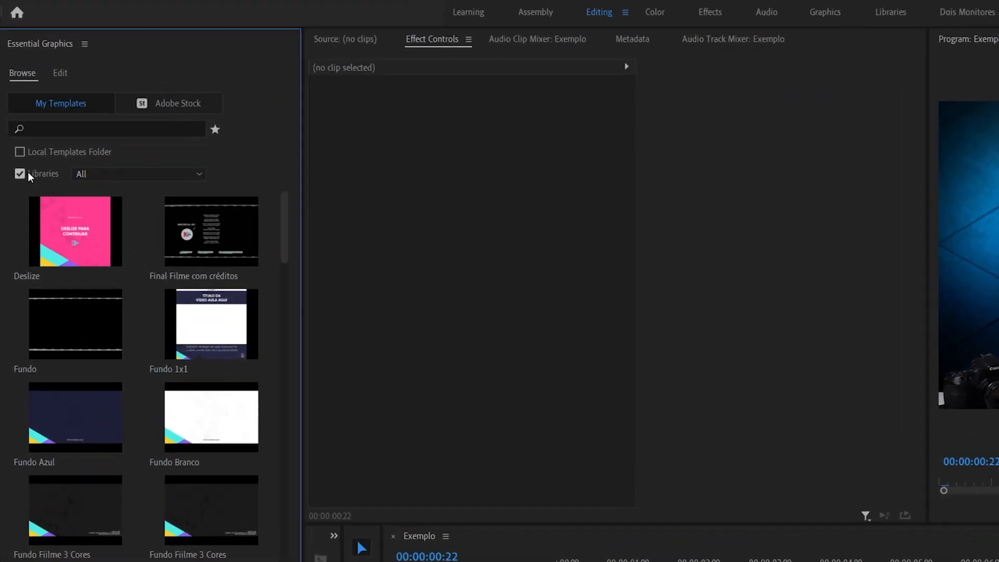
click(120, 177)
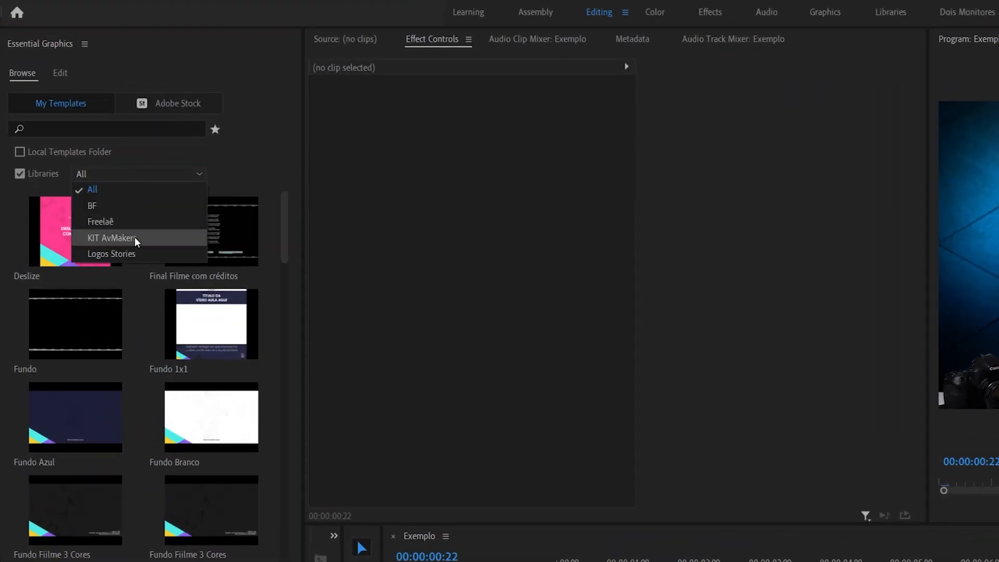
click(117, 239)
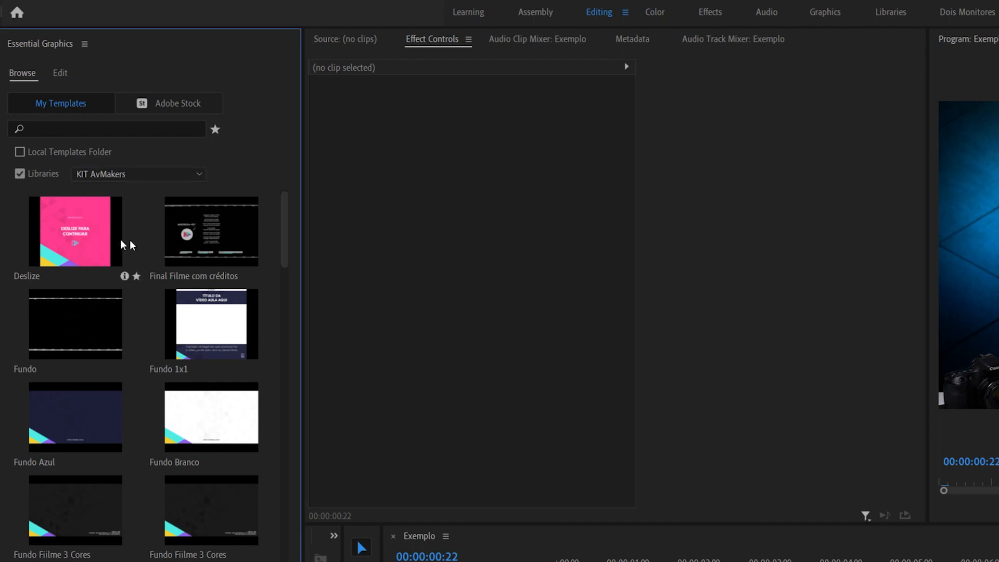
drag(286, 277, 299, 561)
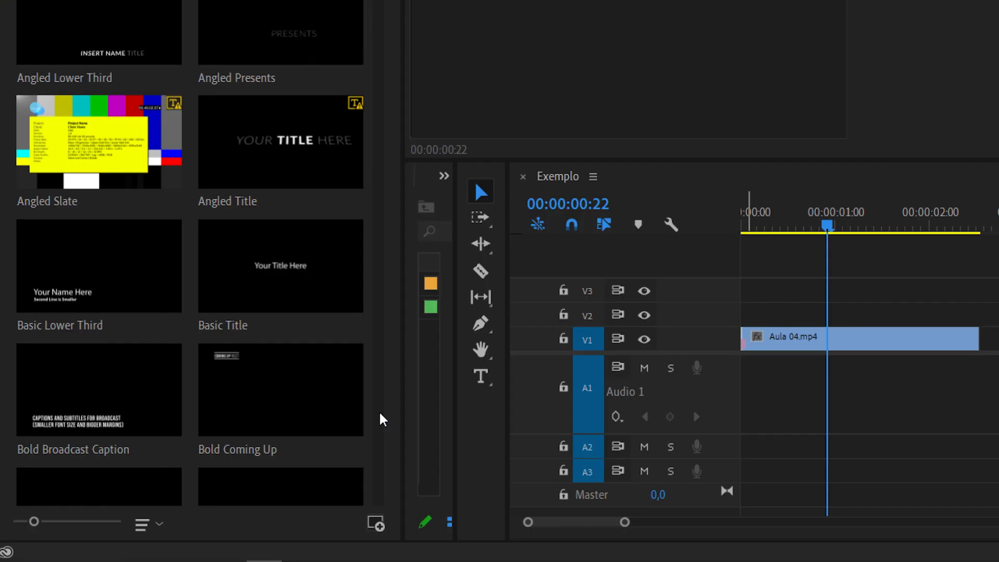
Step: Open the dialog for installing a motion graphics template, check its accepted file type, and cancel it
click(377, 526)
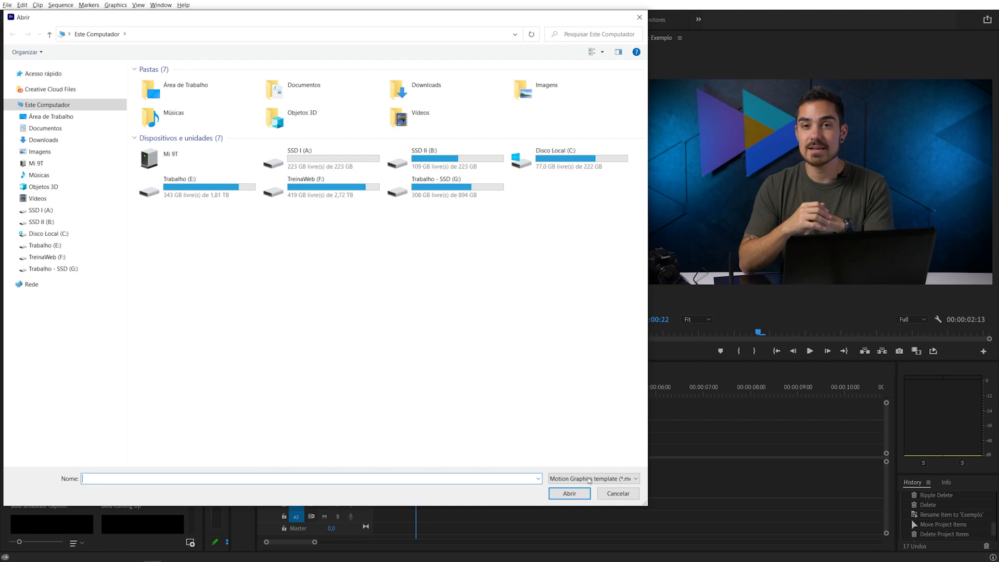
click(590, 479)
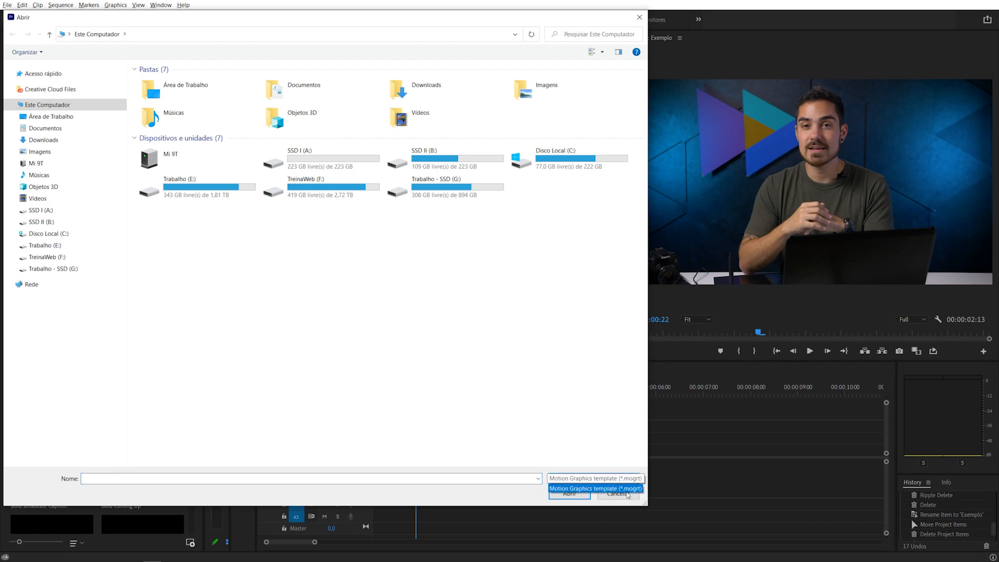
click(555, 400)
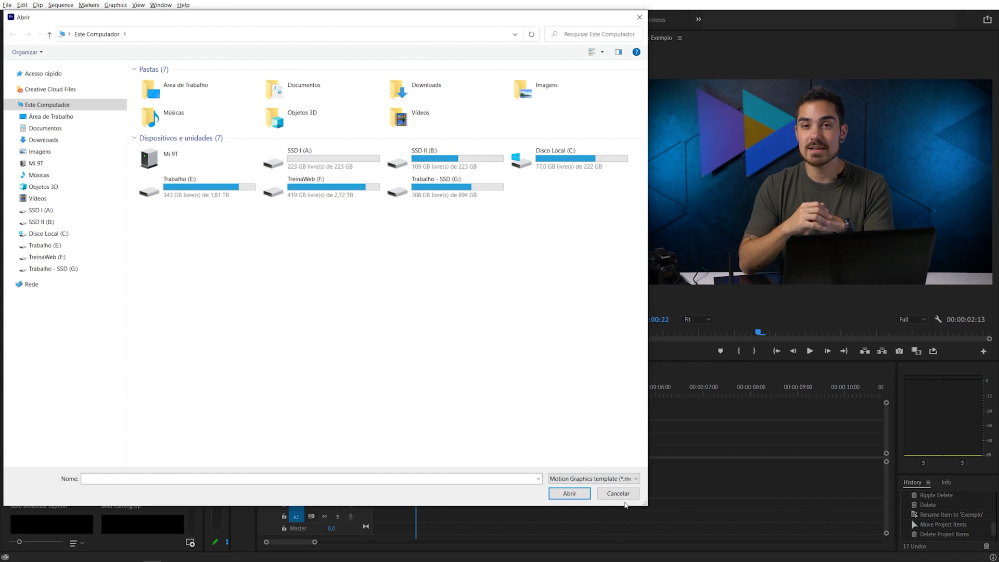
click(622, 496)
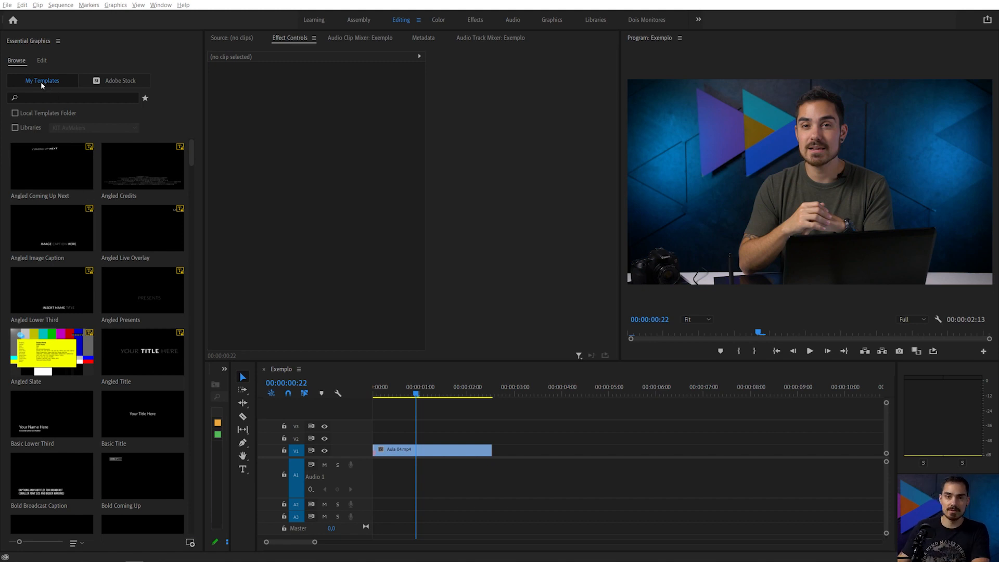
Step: Add the free Adobe Stock template Promo Title to track V2 at the sequence start, above the Aula 04.mp4 clip
click(123, 82)
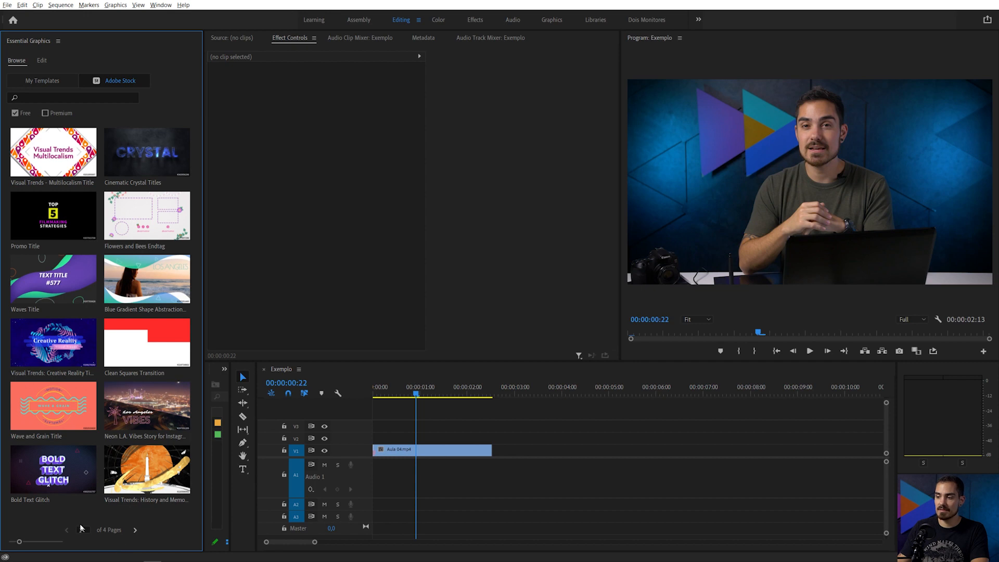
drag(89, 242, 372, 438)
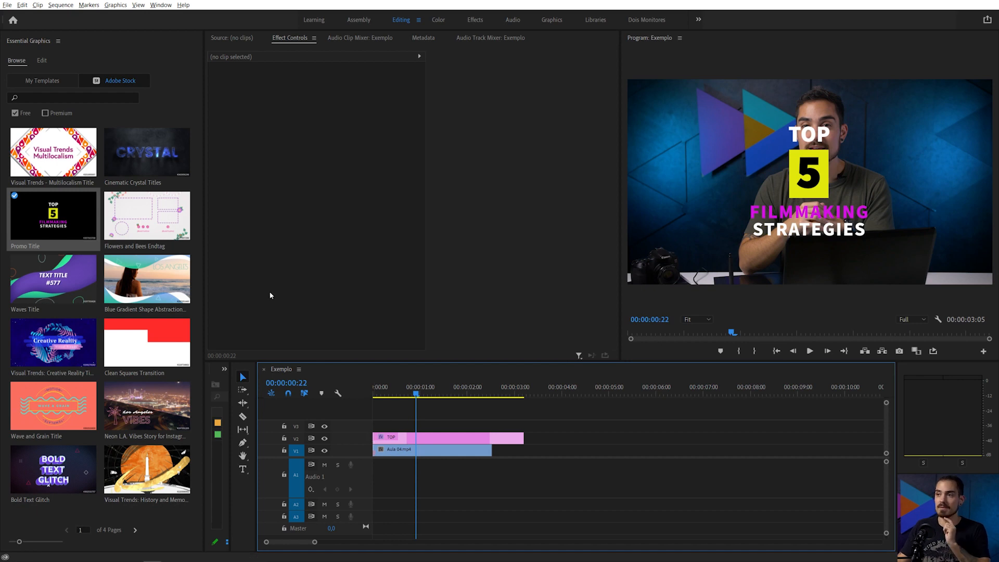
Step: Check the project's scratch disk locations for CC Libraries downloads and motion graphics template media, and cancel the dialog
click(7, 6)
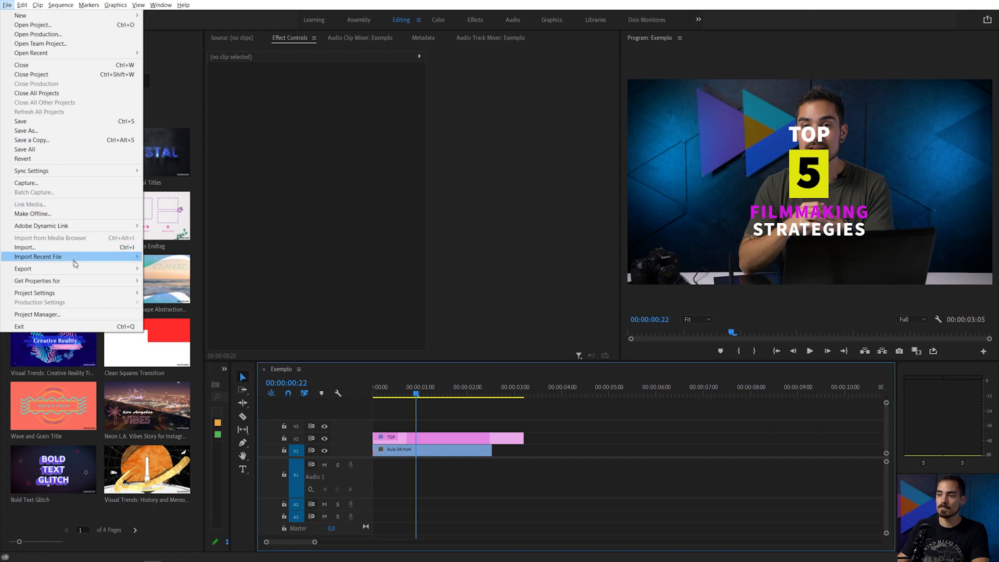
mouse_move(91, 294)
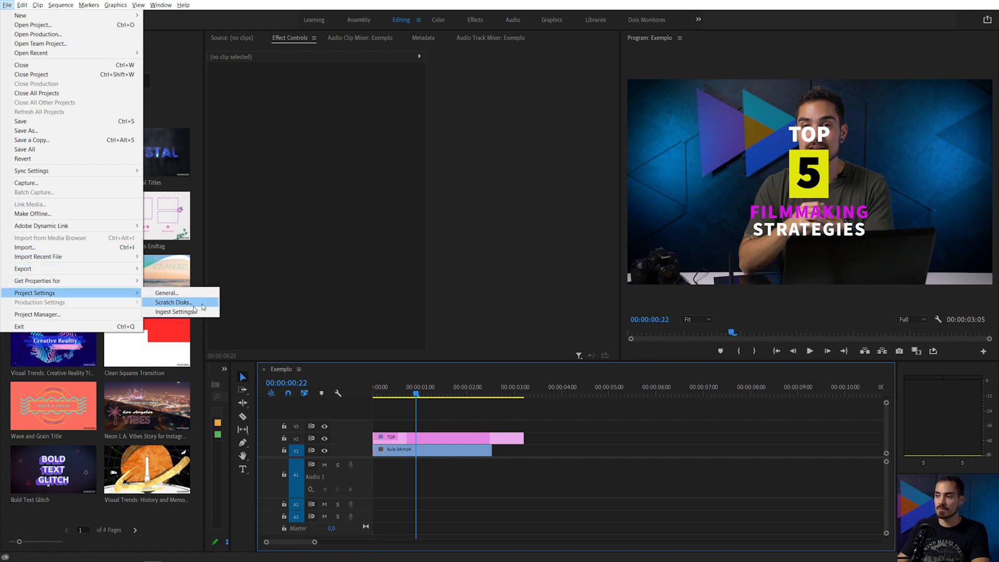
click(202, 306)
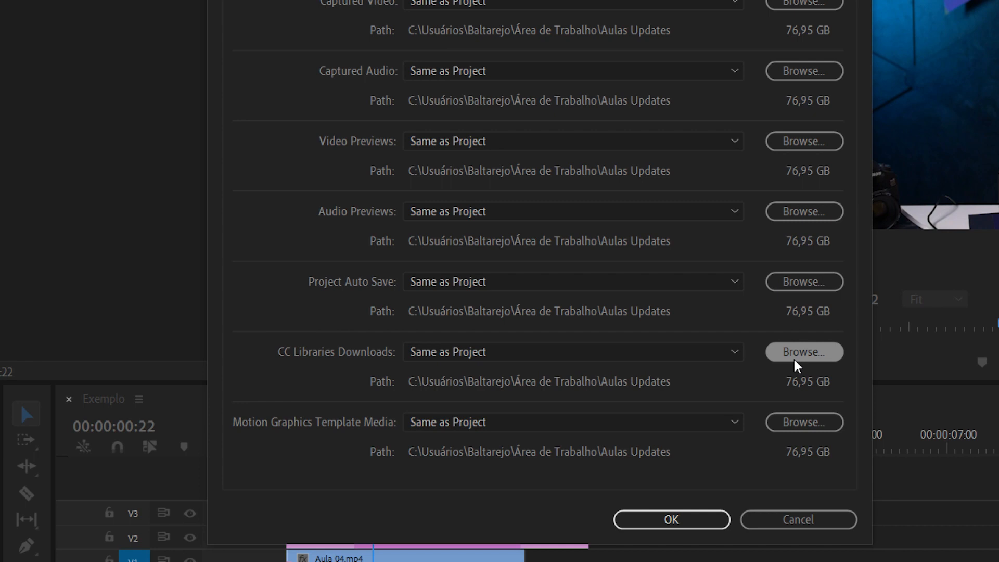
click(807, 520)
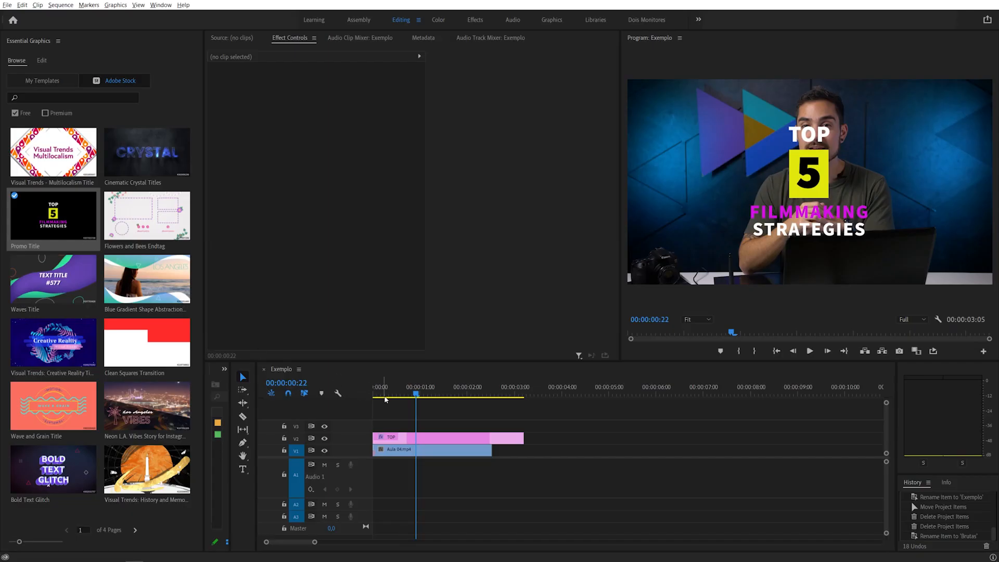
Step: Select the title graphic on track V2 and inspect its TOP, 5, Yellow Rectangle and FILMMAKINGSTRATEGIES layers
click(439, 440)
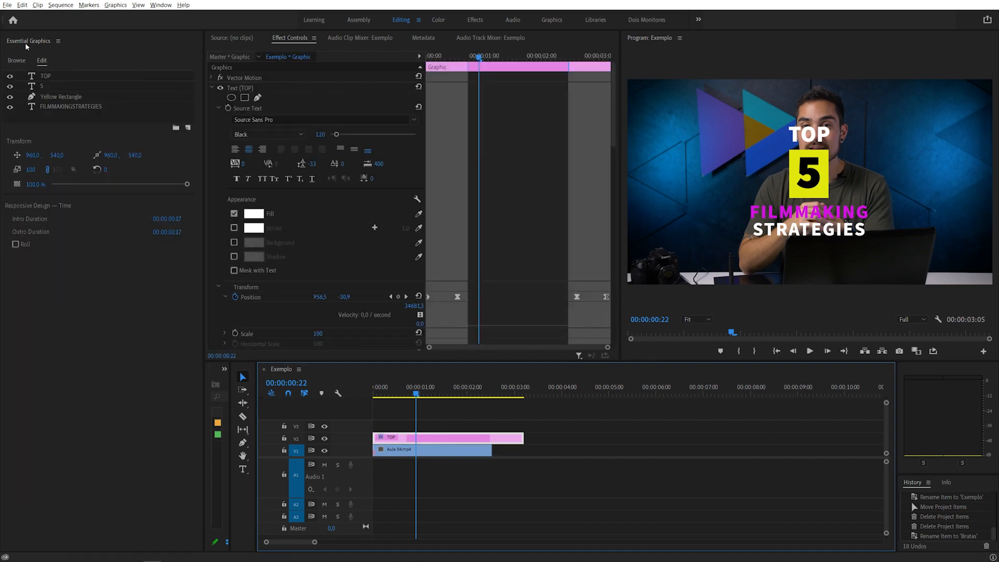
click(47, 78)
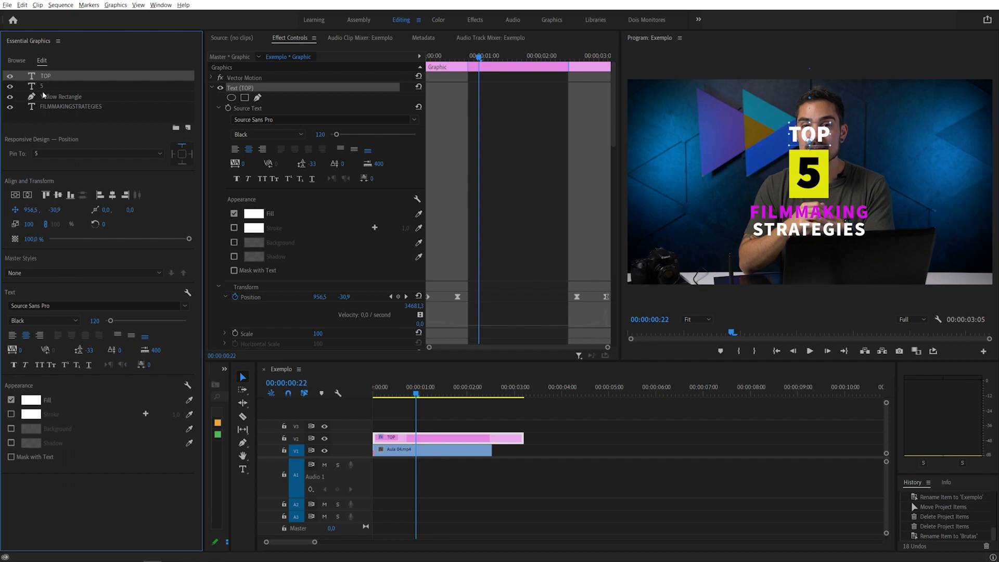
click(46, 87)
click(48, 96)
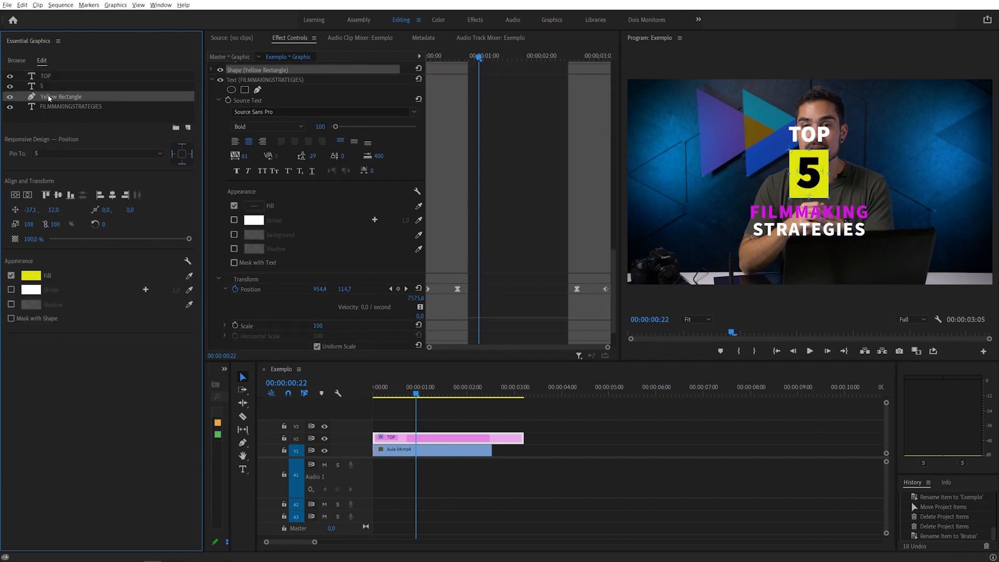
click(71, 107)
Step: Play back the title animation in the sequence and return the playhead to 00:00:00:00
click(401, 395)
key(space)
key(space)
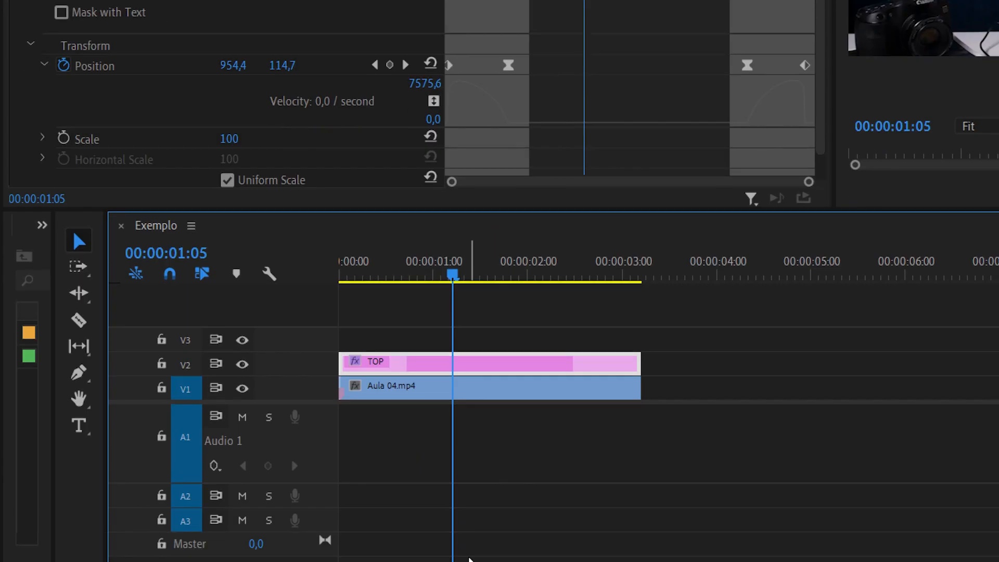
click(409, 276)
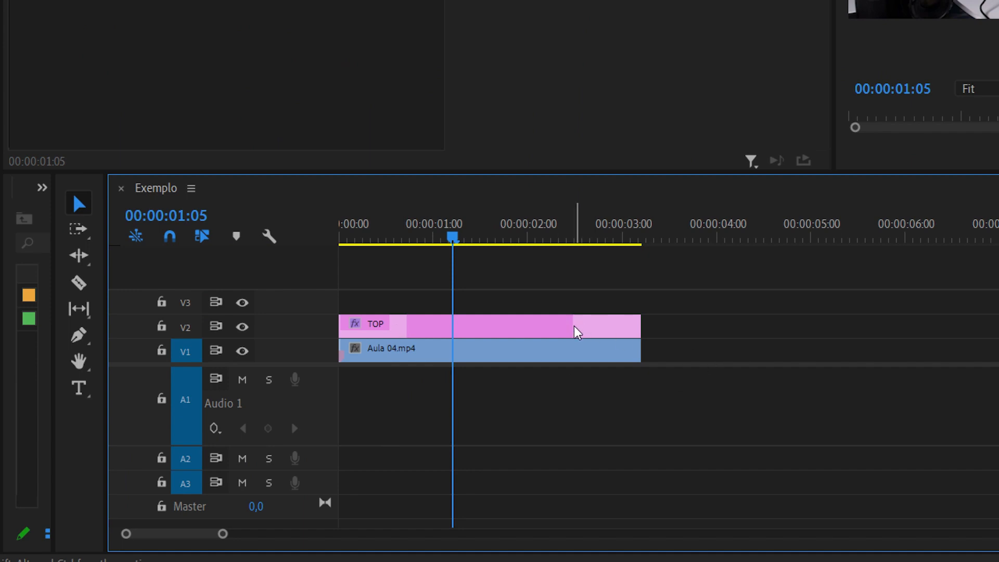
drag(384, 236, 290, 242)
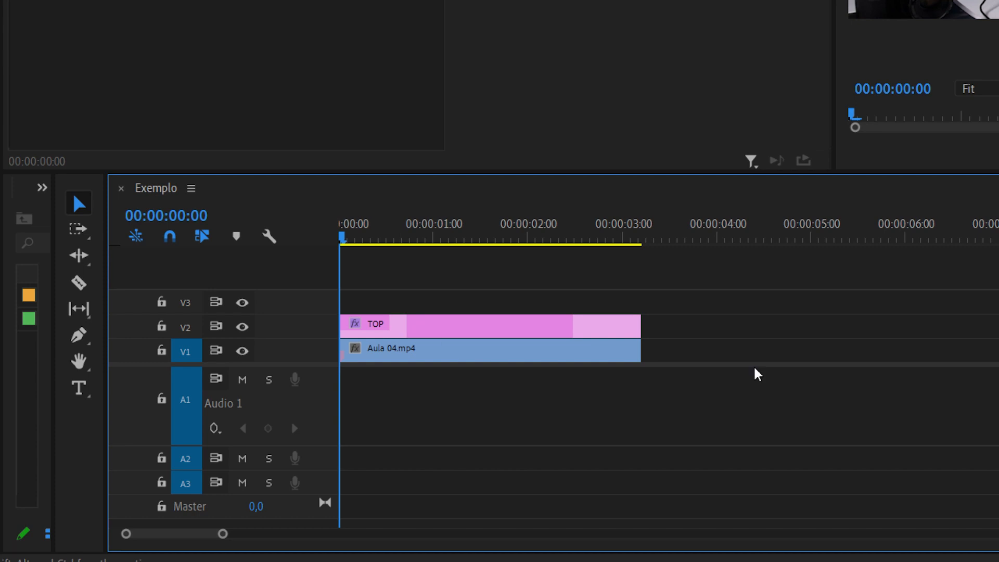
Step: Play back the title animation in the sequence and park the playhead at 00:00:01:09
mouse_move(639, 327)
mouse_down()
mouse_move(794, 326)
mouse_move(557, 326)
mouse_move(648, 323)
mouse_up()
key(space)
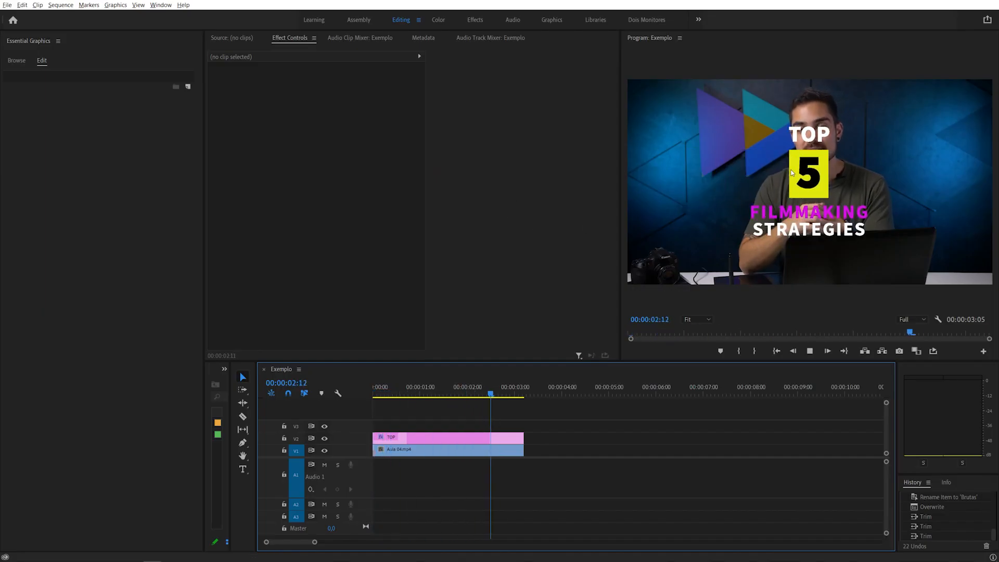
key(space)
click(436, 387)
Step: Change the fill color of the title graphic's Yellow Rectangle layer to orange
click(448, 437)
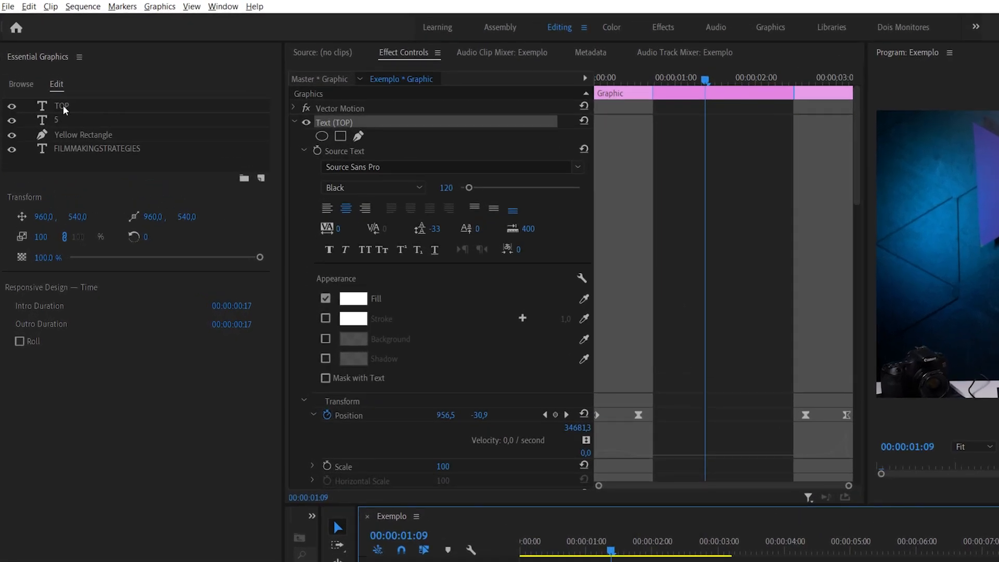
click(50, 78)
click(50, 89)
click(51, 99)
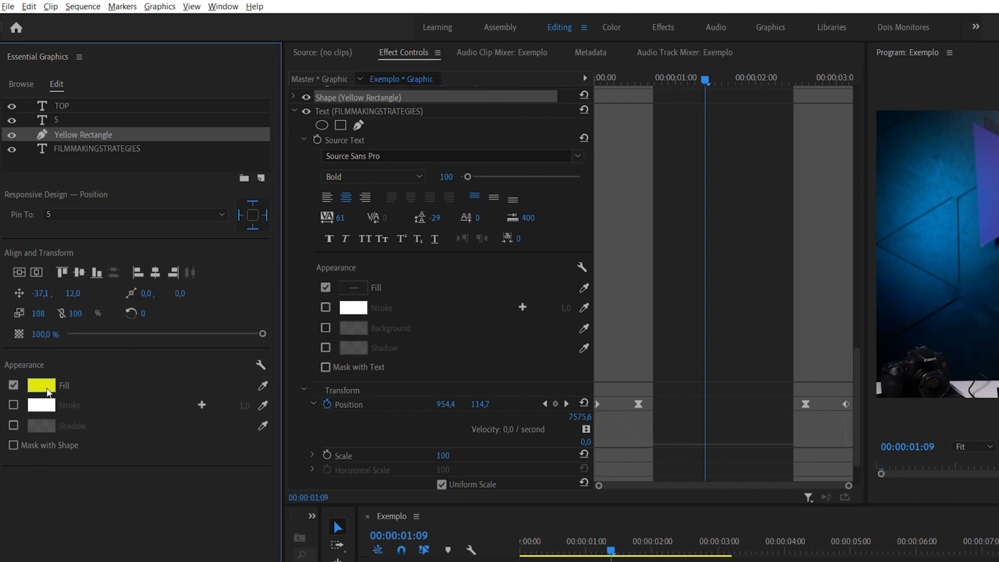
click(41, 385)
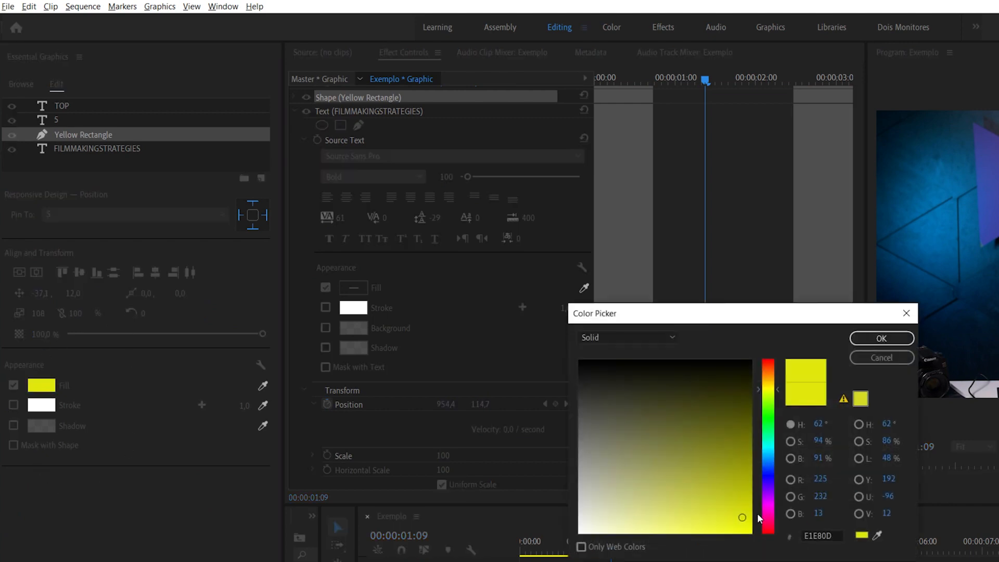
drag(771, 389, 771, 376)
drag(735, 458, 752, 534)
click(632, 244)
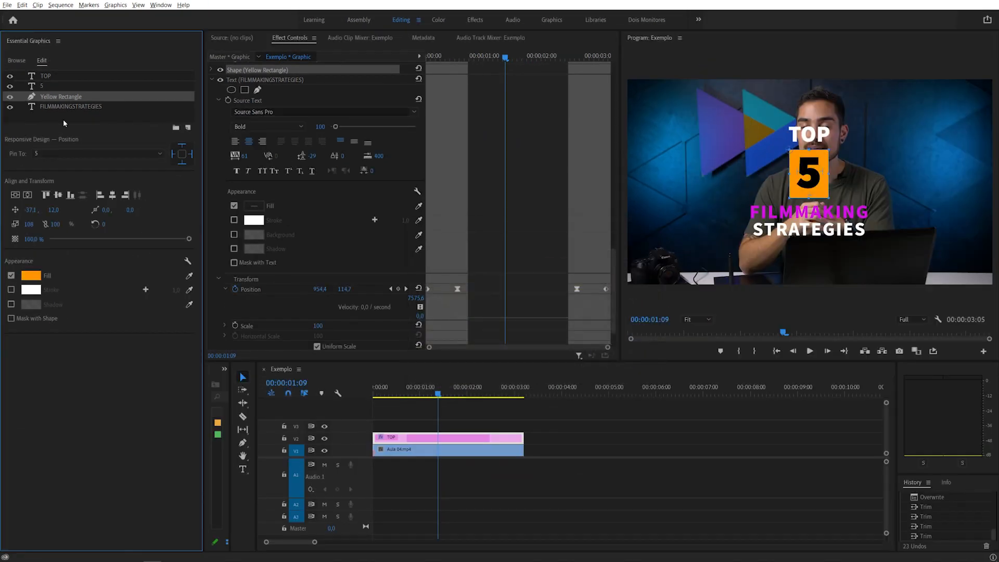
Step: Replace the word FILMMAKING in the title text with AvMakers and the word STRATEGIES with the presenter's first name
click(34, 107)
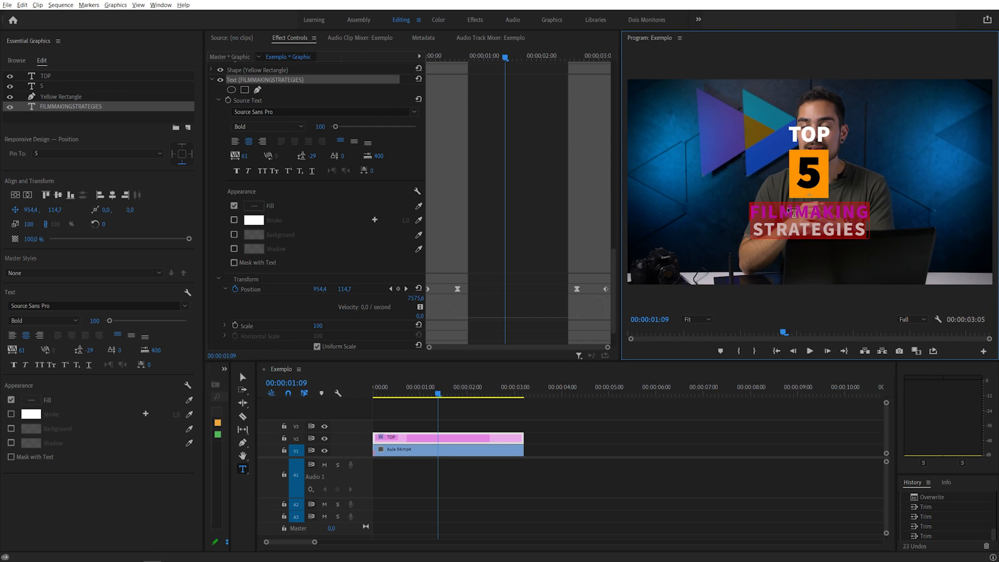
click(793, 211)
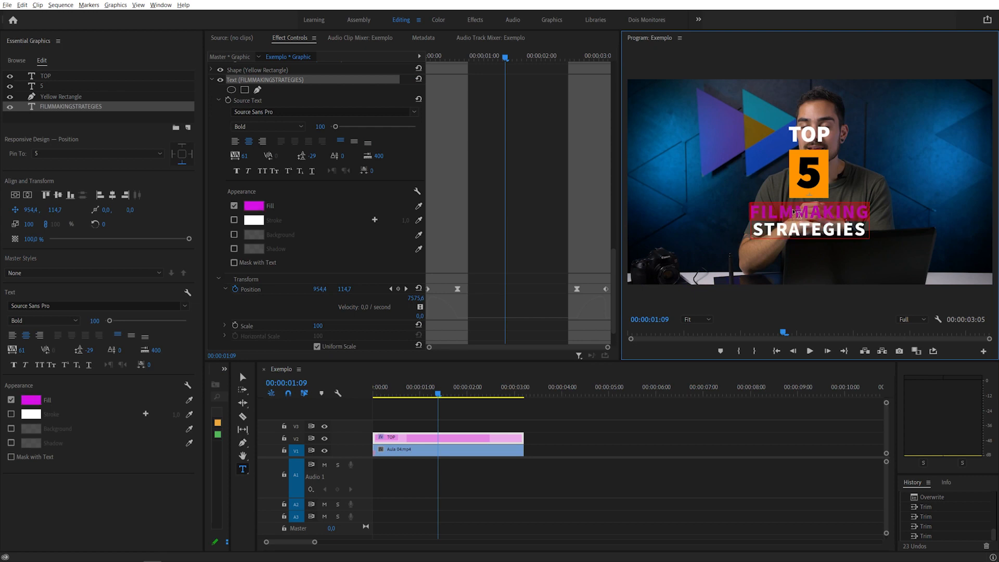
text(AvMakers)
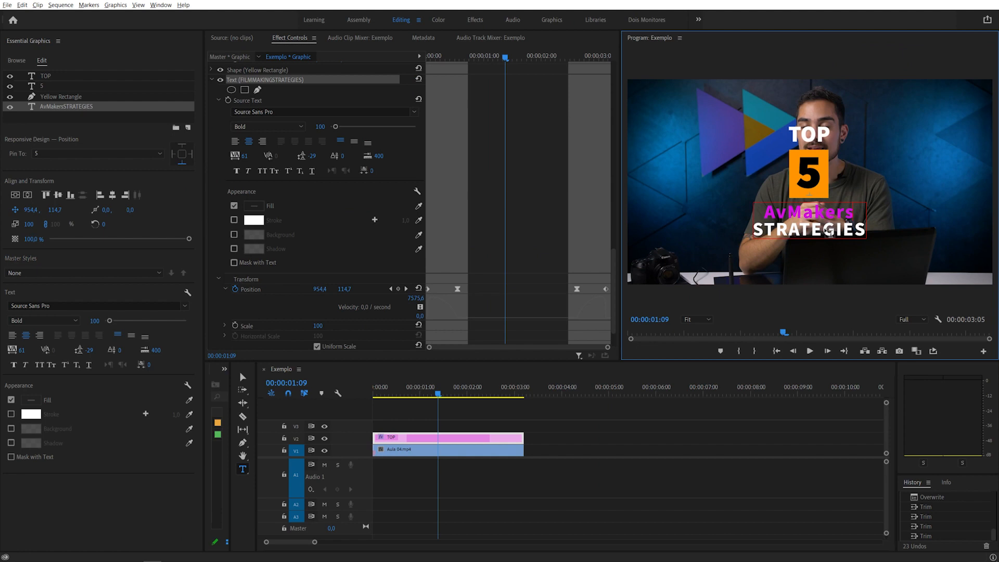
double_click(806, 232)
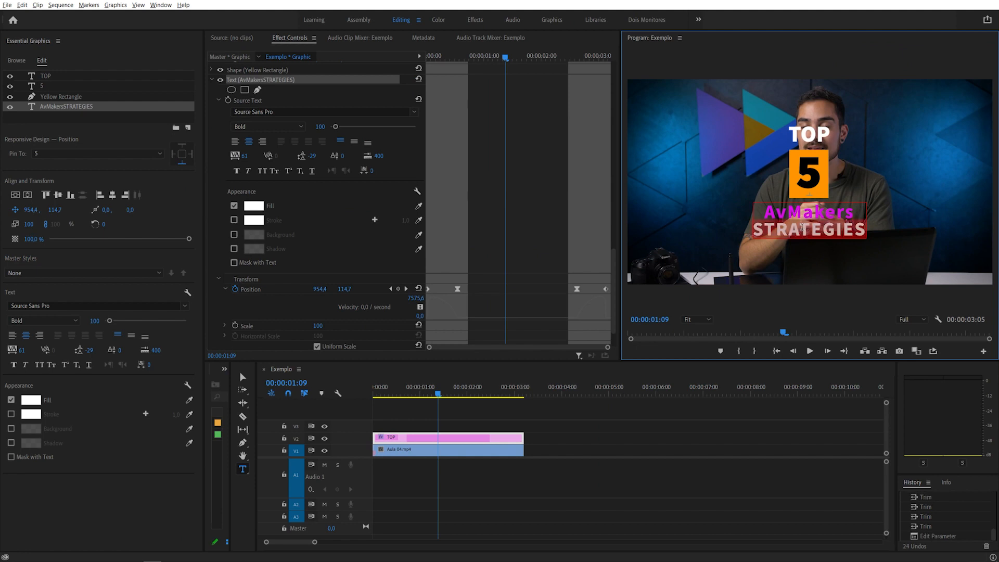
text(Brunop)
key(BackSpace)
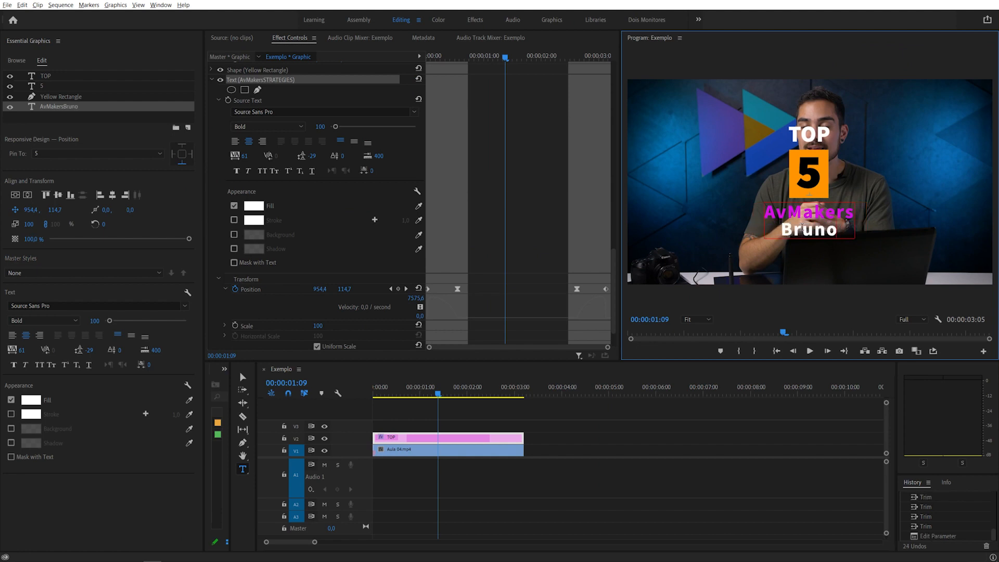
Step: Move the playhead to 00:00:00:17, review the Type and Pen tool variants, and activate the Type Tool
click(574, 435)
mouse_move(419, 393)
mouse_down()
mouse_move(373, 397)
mouse_move(519, 397)
mouse_move(372, 397)
mouse_move(413, 397)
mouse_up()
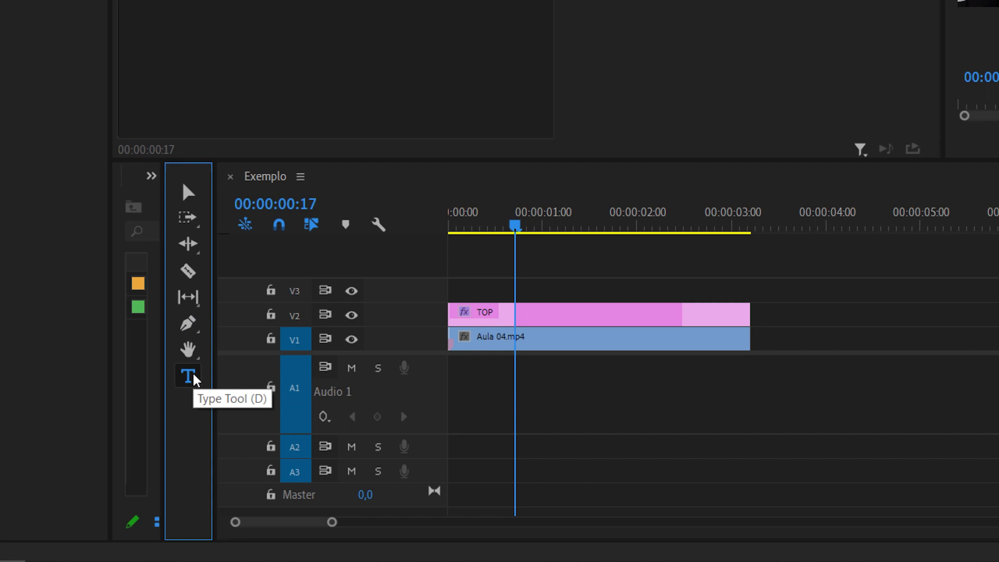
click(195, 380)
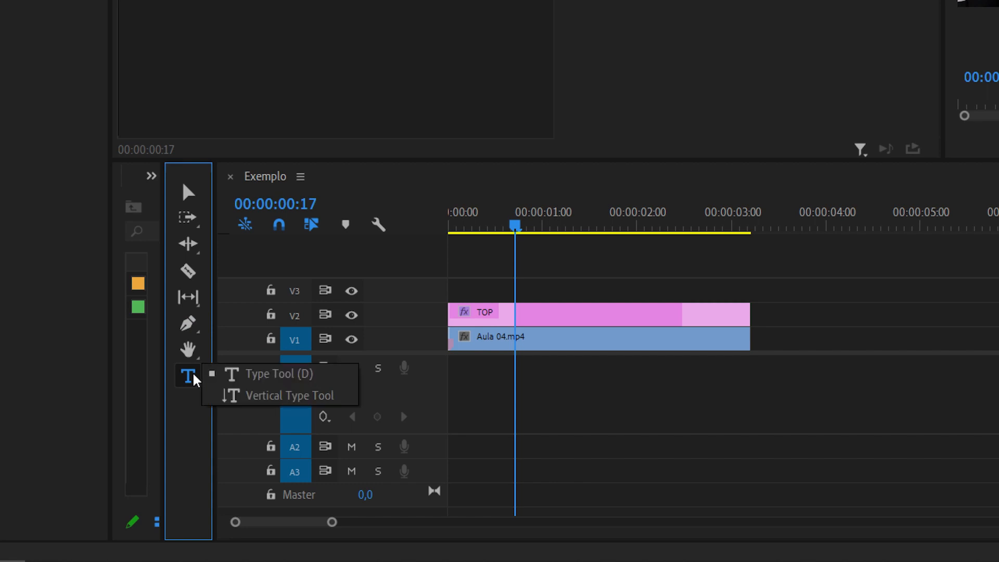
click(189, 322)
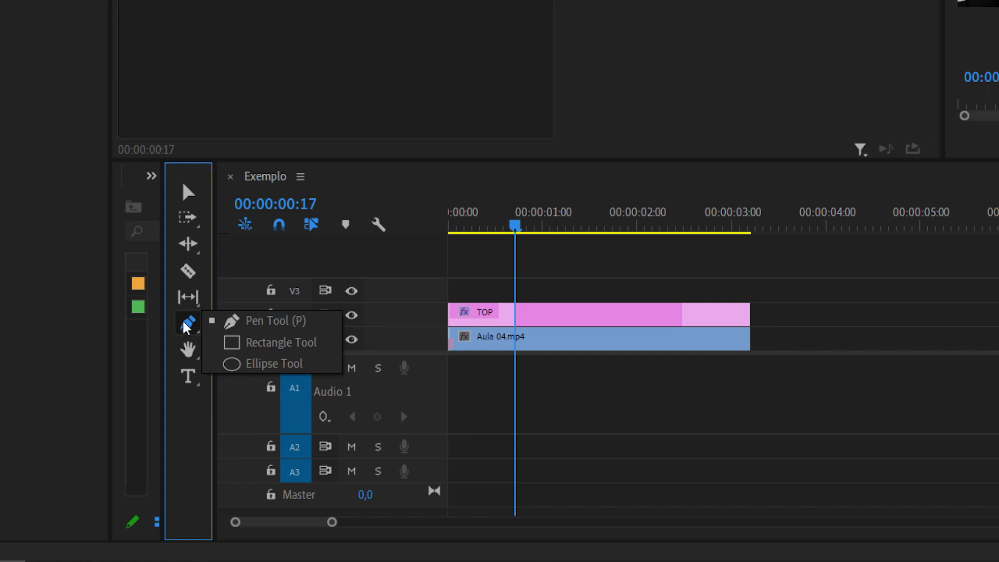
click(190, 385)
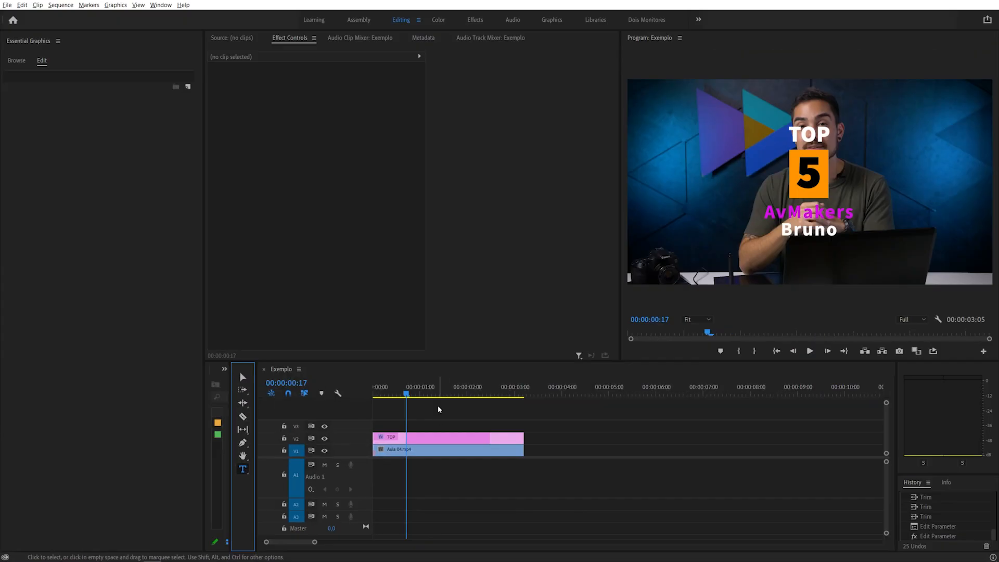
Step: Delete the title graphic on V2 and add a two-line text with the presenter's full name above "Coordenador de cursos AvMakers"
click(436, 443)
key(Delete)
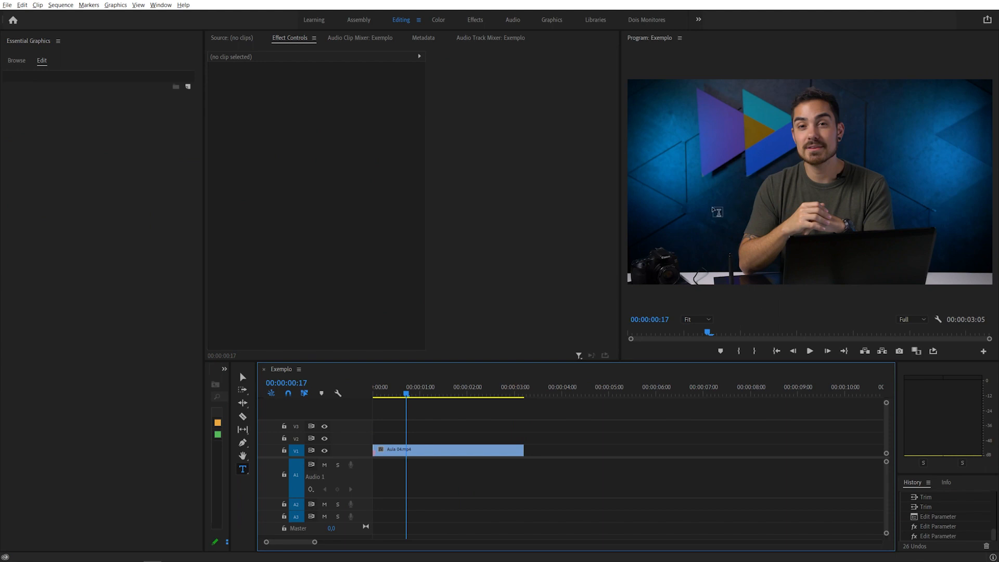
click(675, 219)
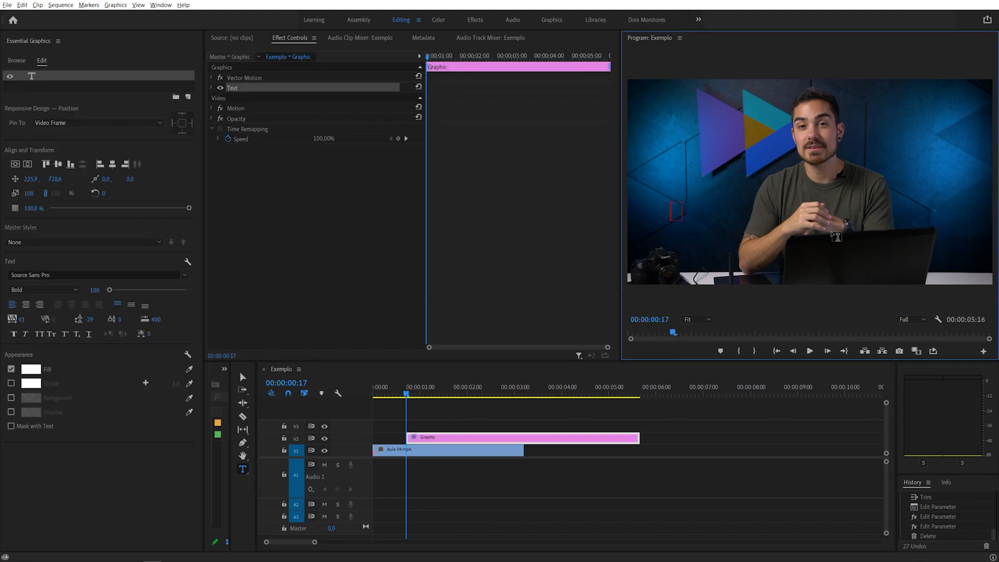
text(Bruno Baltarejo)
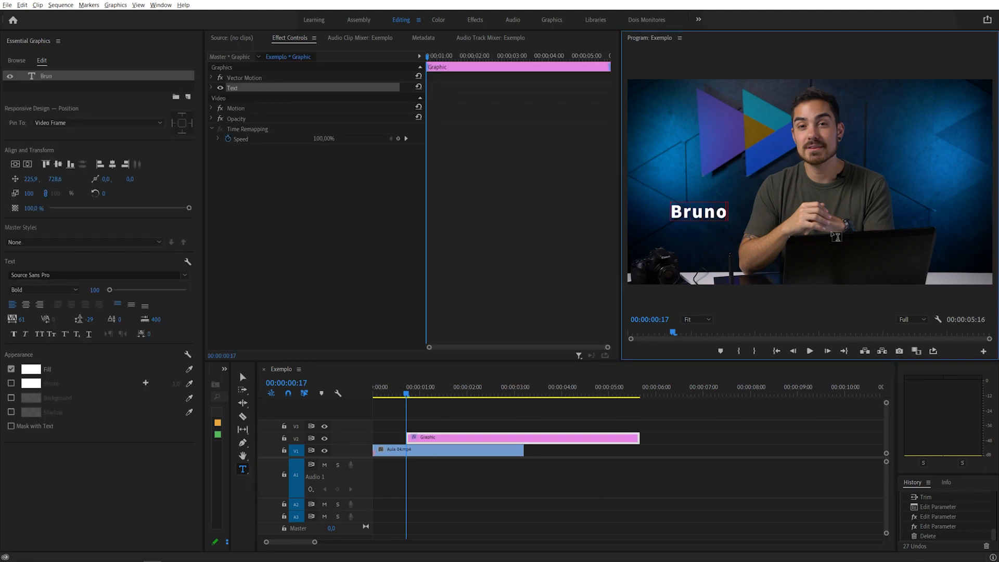
key(Return)
text(Coordenador de cursos AvMakers)
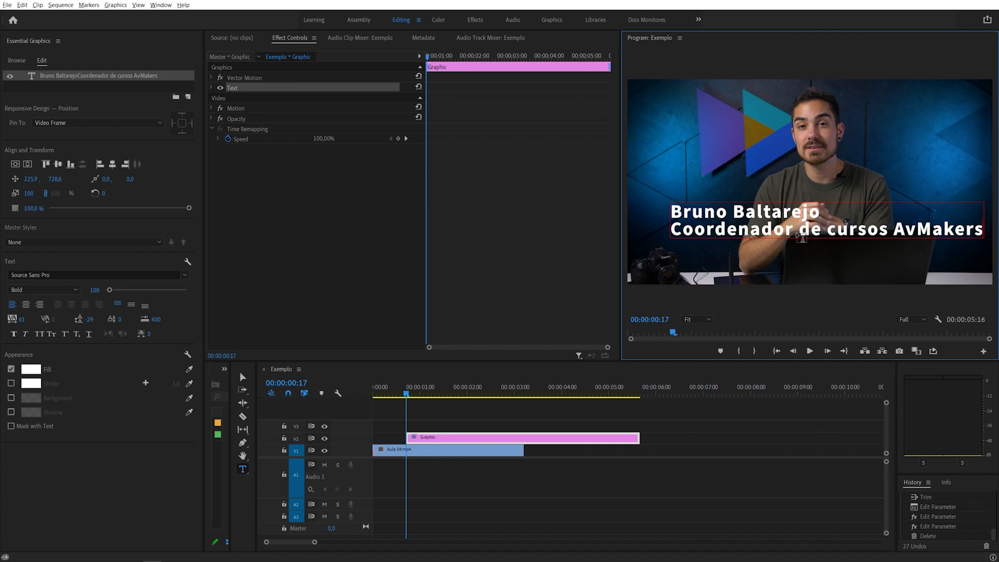
Step: Set the second text line, "Coordenador de cursos AvMakers", to Roboto Bold Condensed with font size 50
triple_click(766, 235)
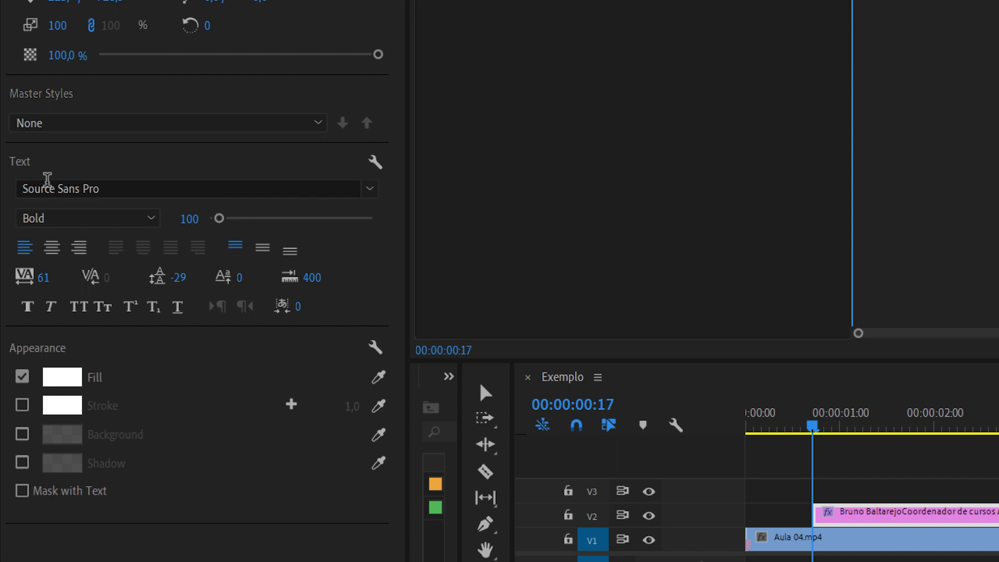
click(73, 192)
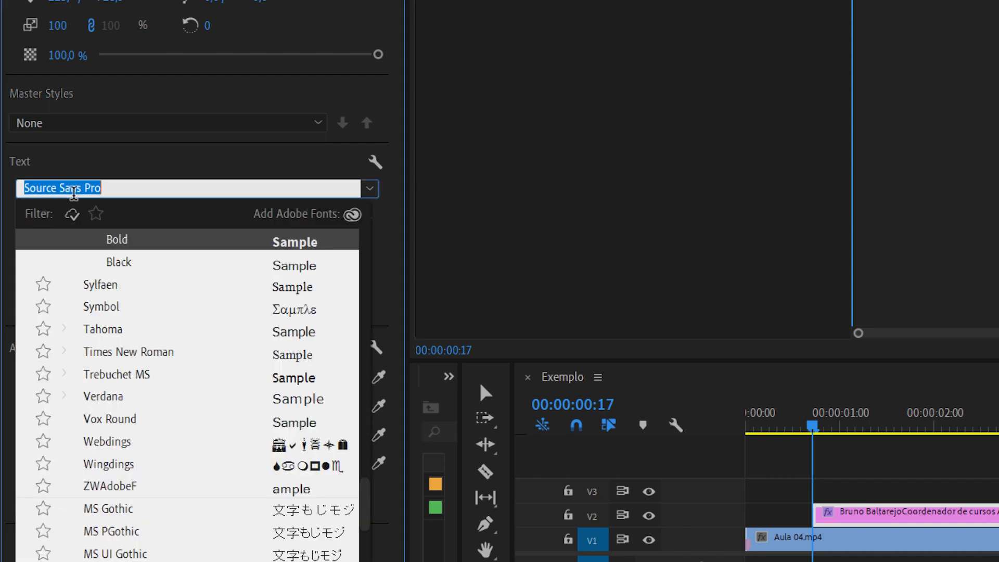
text(ro)
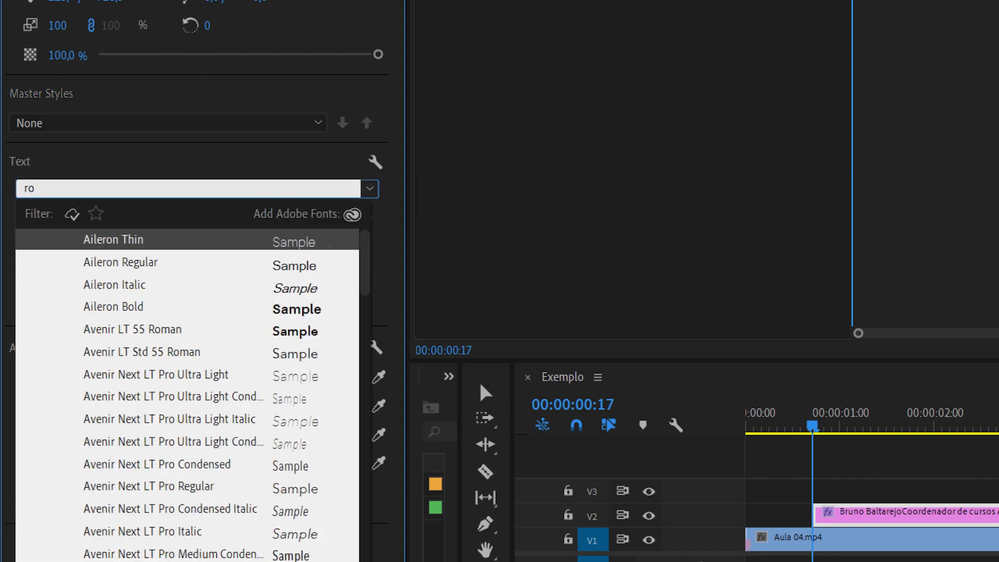
text(boto)
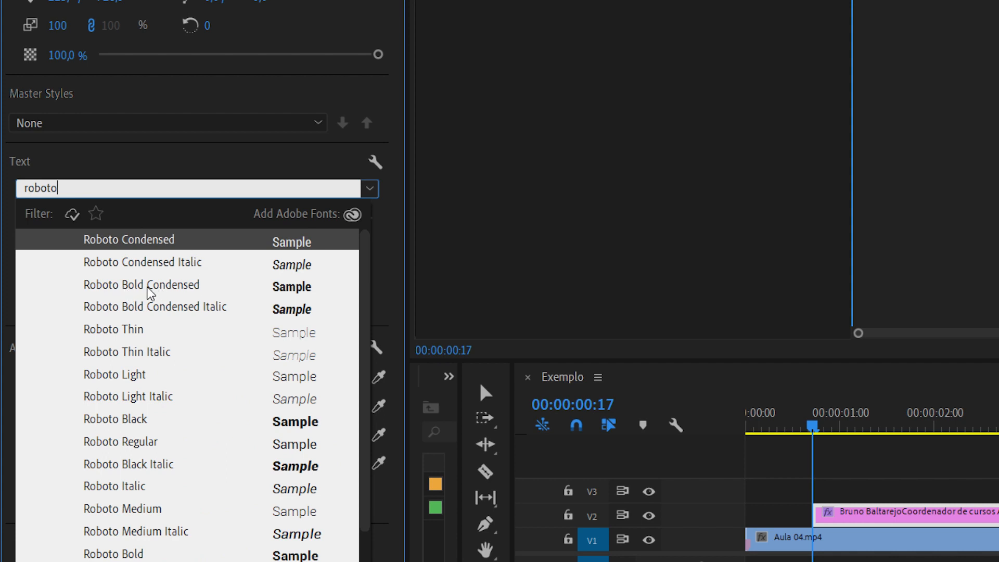
click(163, 285)
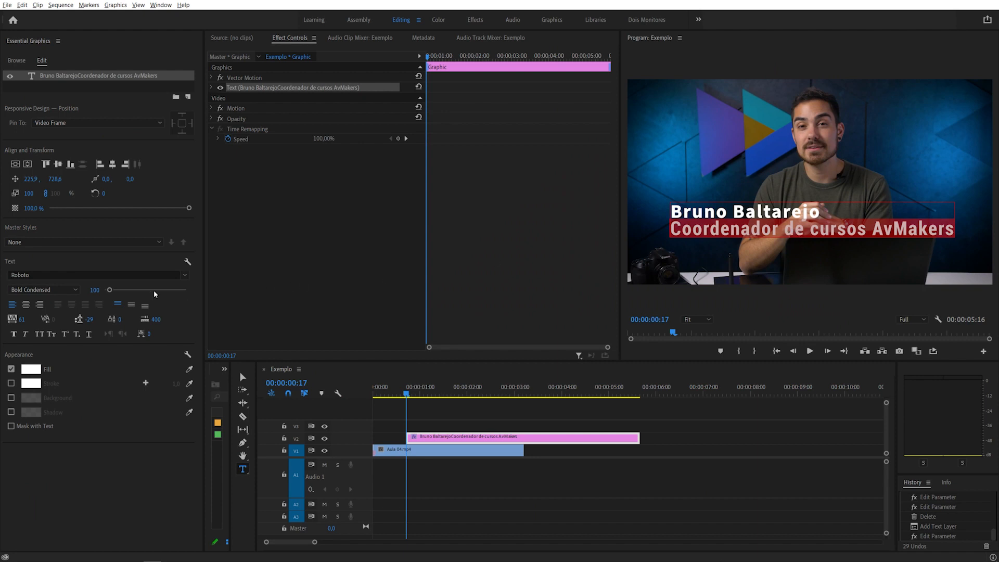
drag(93, 294, 89, 294)
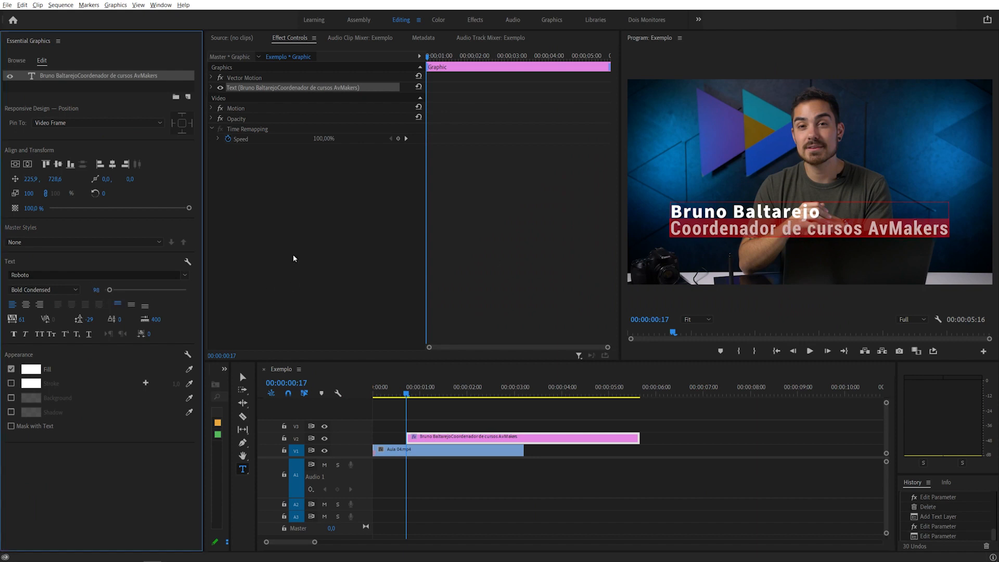
click(94, 290)
text(50)
key(Return)
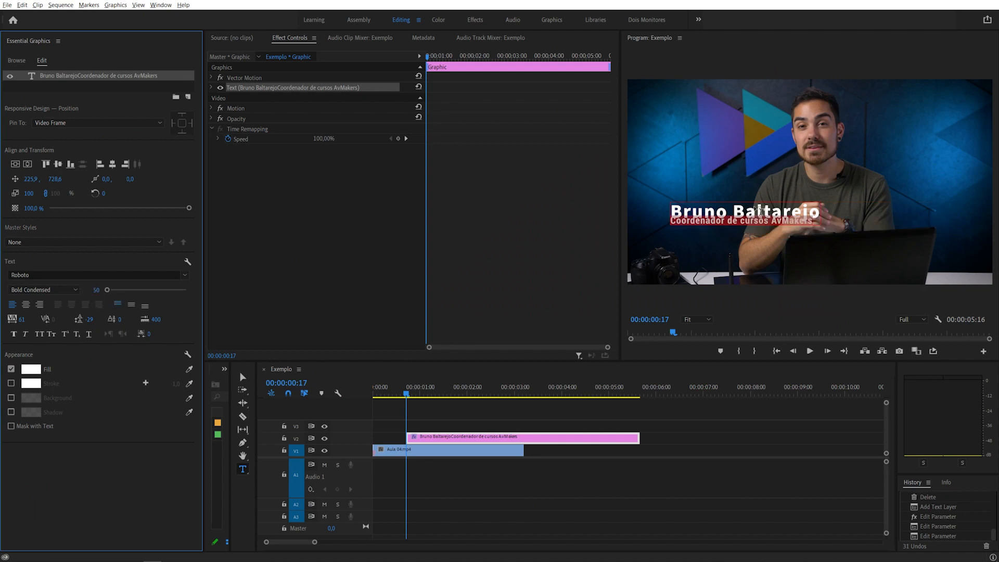
Step: Set the name line's font to Roboto Bold and the leading of the whole text to 7
triple_click(755, 213)
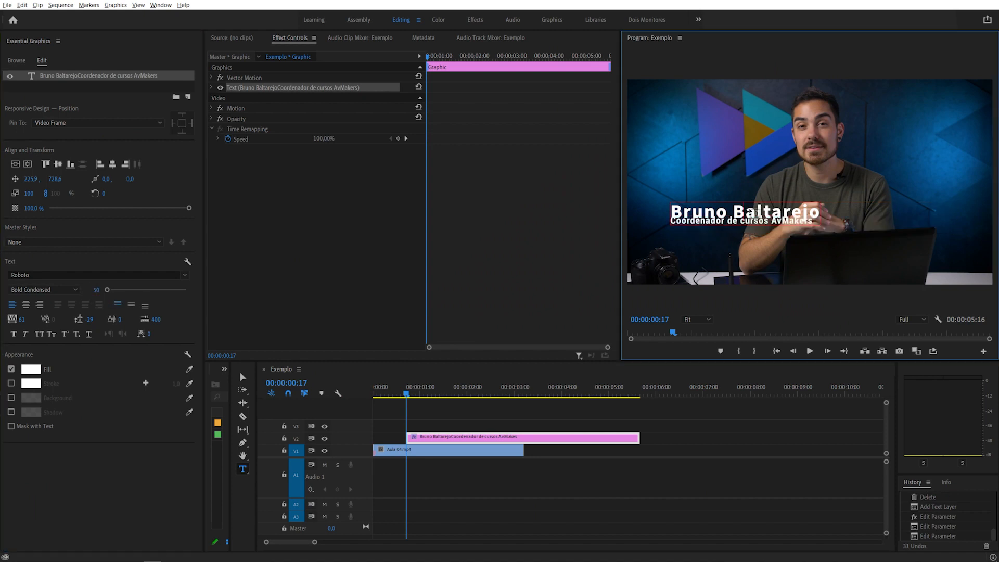
click(31, 272)
text(robo)
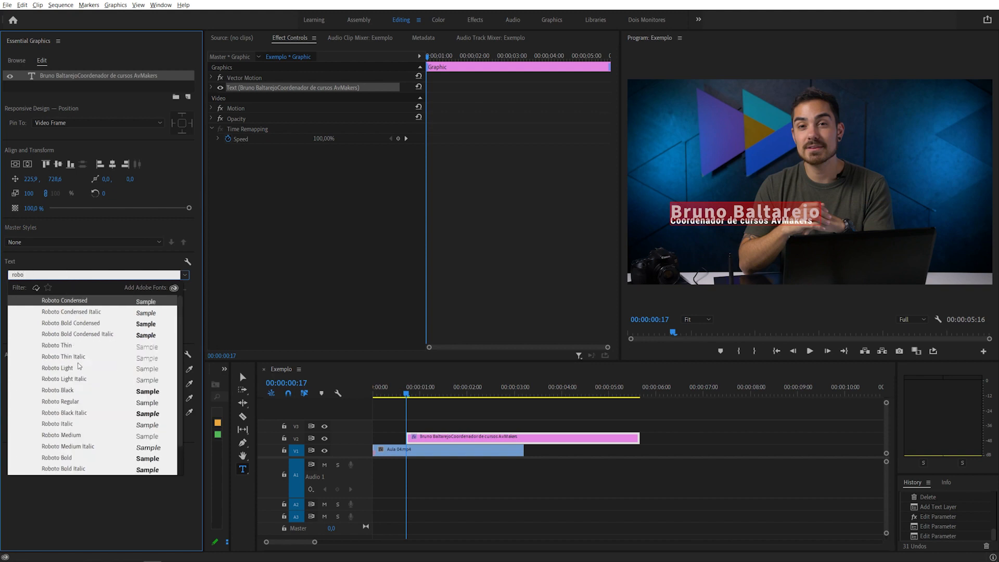
click(71, 457)
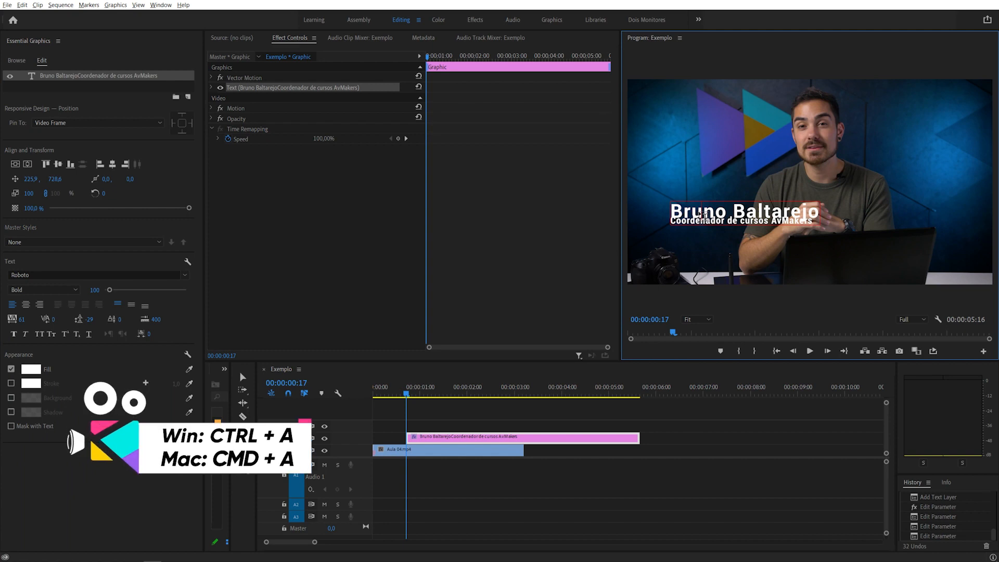
key(ctrl+a)
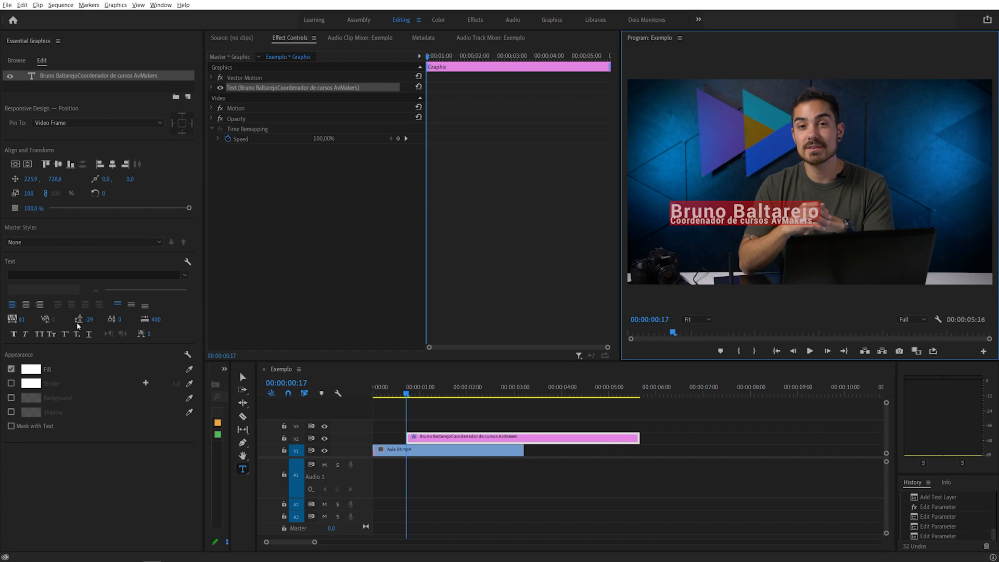
drag(89, 321, 107, 321)
Step: Reduce the font size of the "Coordenador de cursos AvMakers" line, trying 40 and settling on 45
click(787, 227)
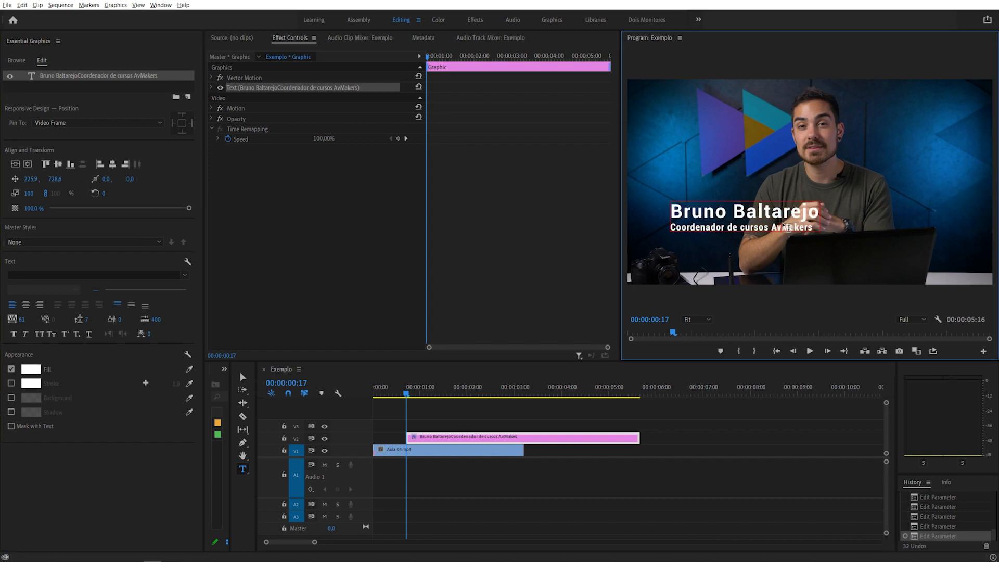
click(93, 289)
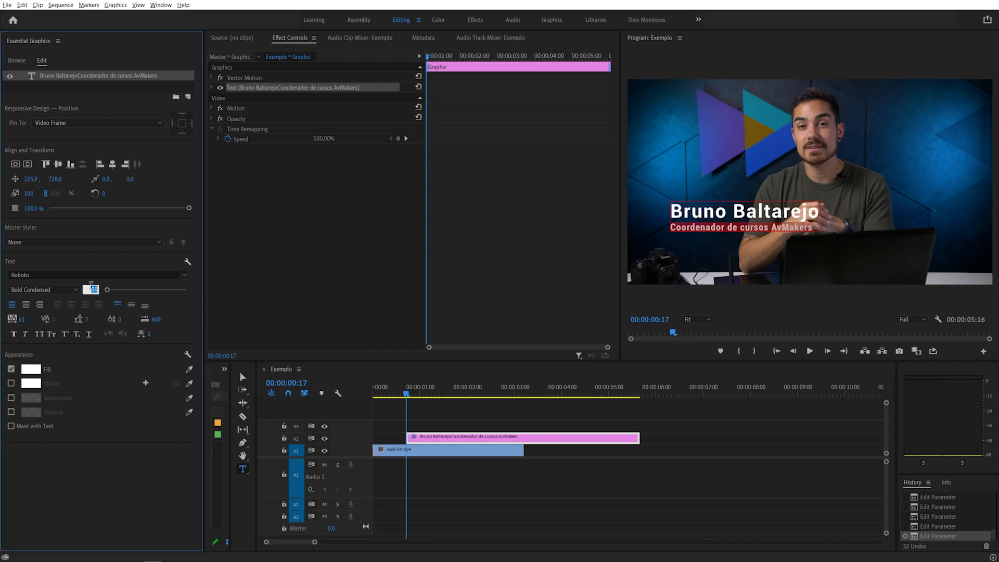
text(40)
key(Return)
click(92, 288)
text(45)
key(Return)
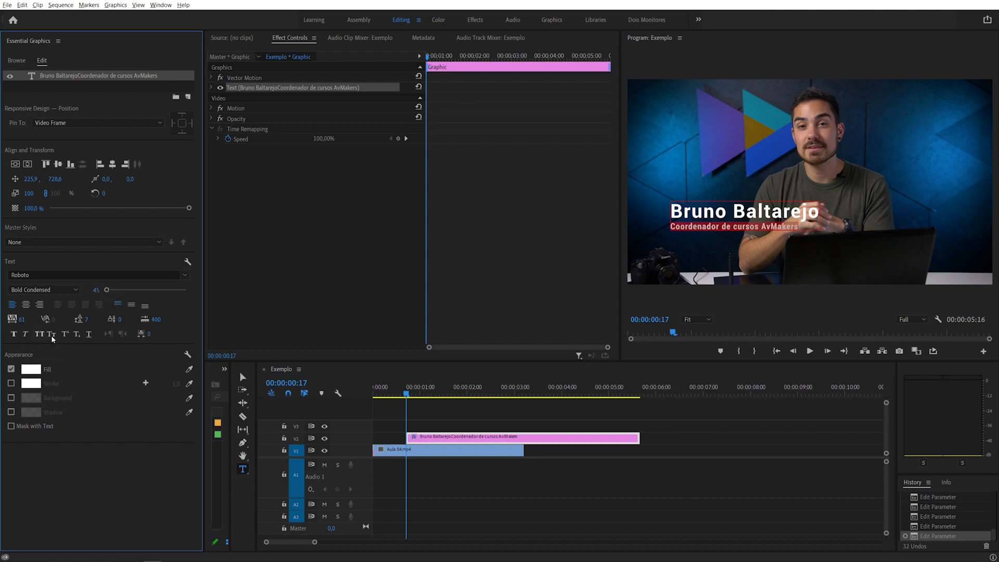
Step: Tighten the leading of the two-line text to -1
click(730, 216)
triple_click(731, 216)
shift+click(741, 224)
drag(87, 320, 83, 320)
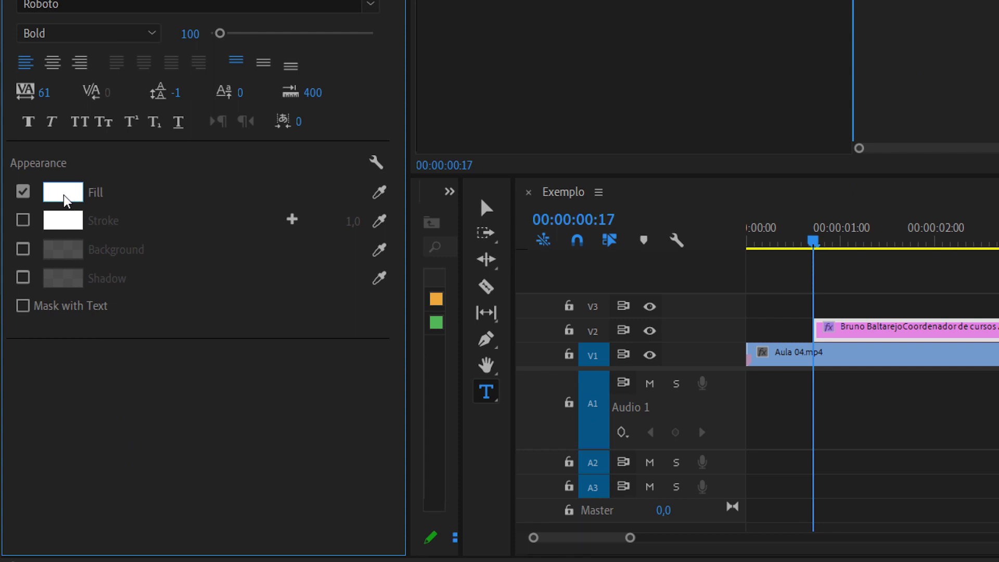
Step: Add a black stroke to the name line and widen it to 62
click(23, 210)
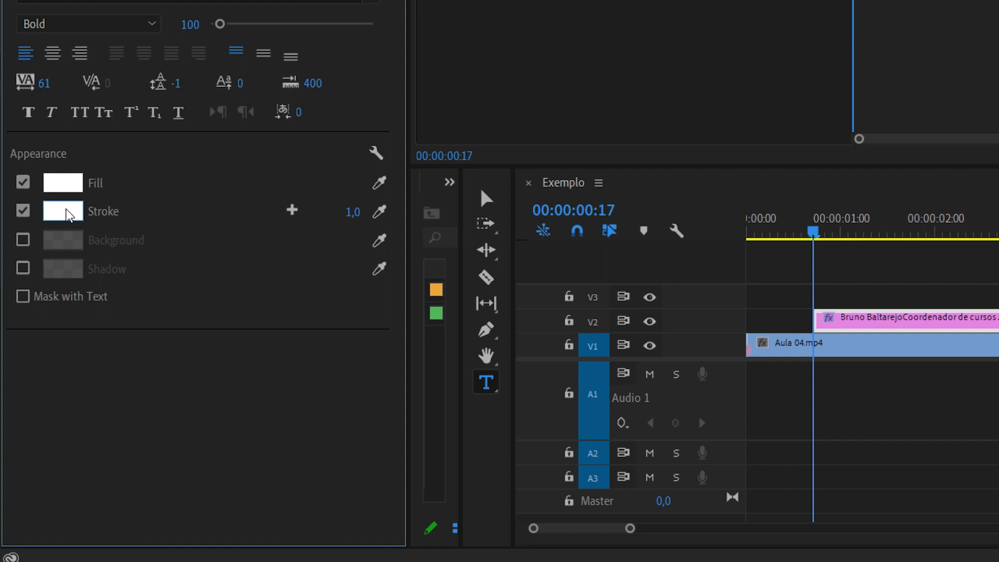
click(72, 214)
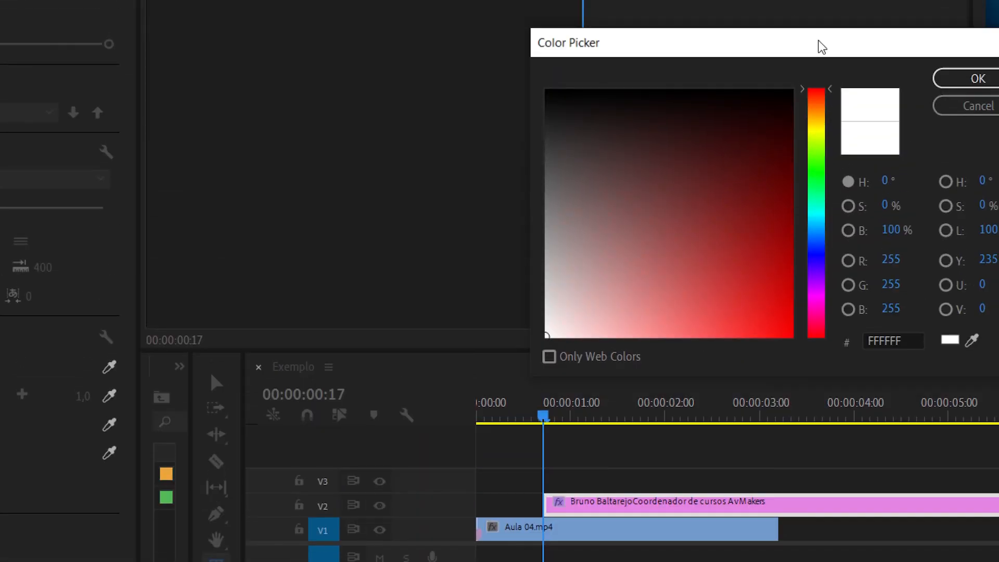
drag(775, 129, 819, 58)
click(959, 79)
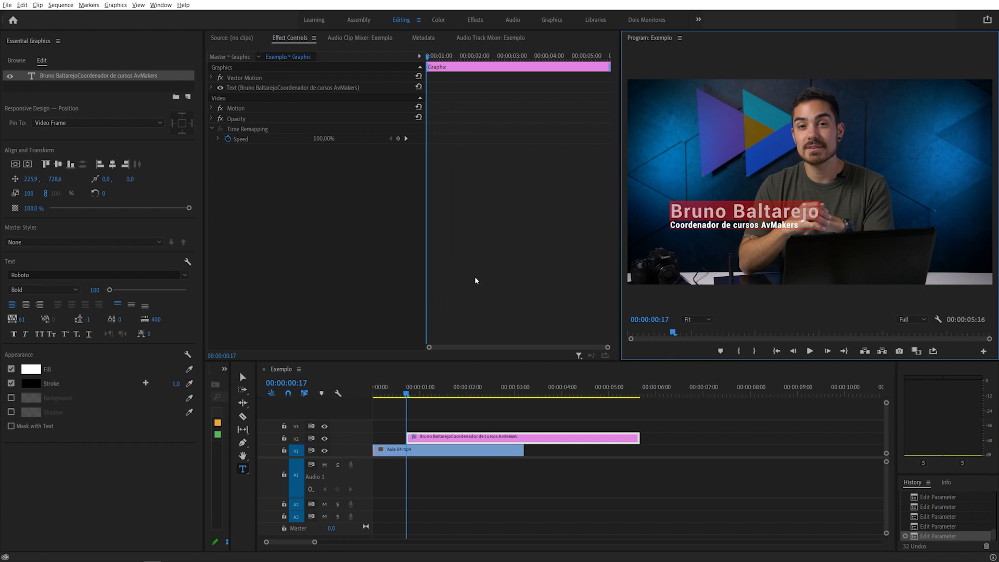
drag(177, 385, 210, 386)
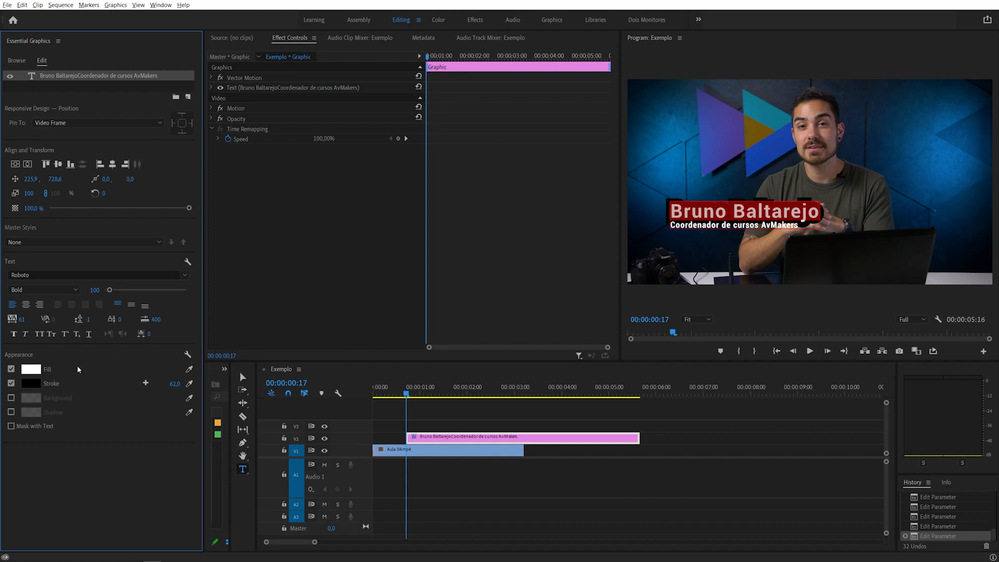
Step: Change the name line's stroke color to red and set its width to 18
click(32, 382)
drag(488, 267, 553, 362)
click(623, 225)
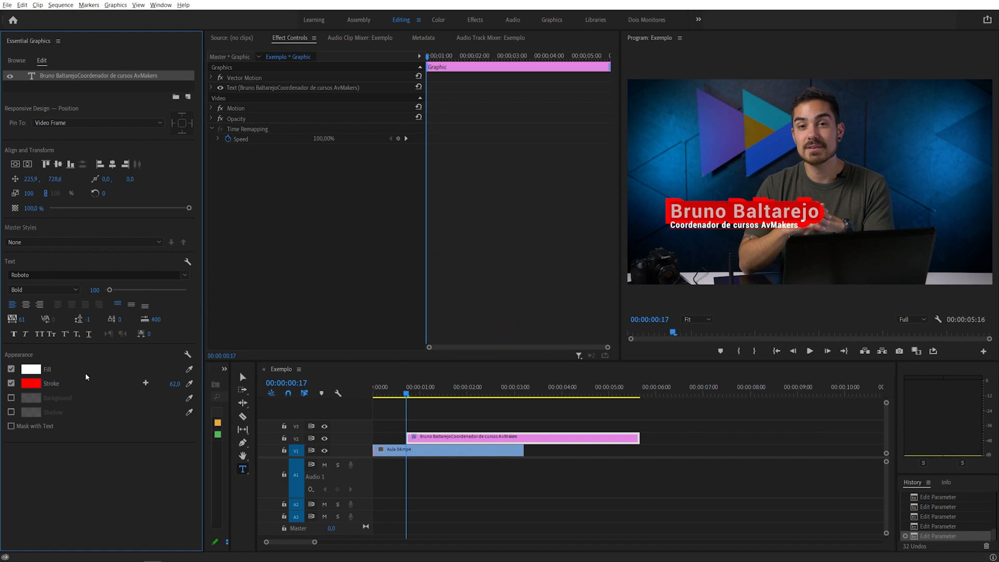
drag(176, 384, 154, 384)
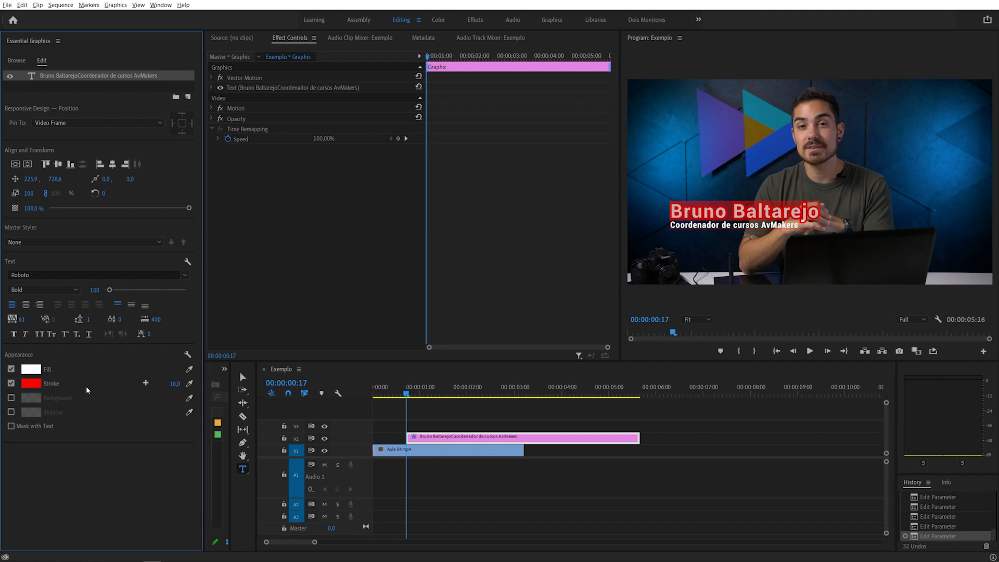
Step: Add a second stroke to the name line in magenta with a width of 30
click(145, 384)
click(32, 396)
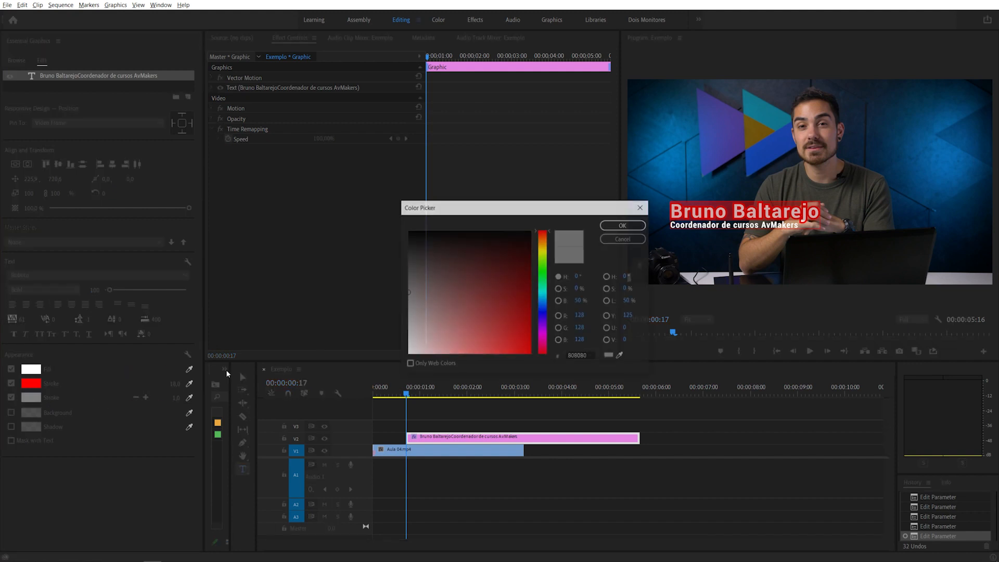
drag(546, 272, 548, 335)
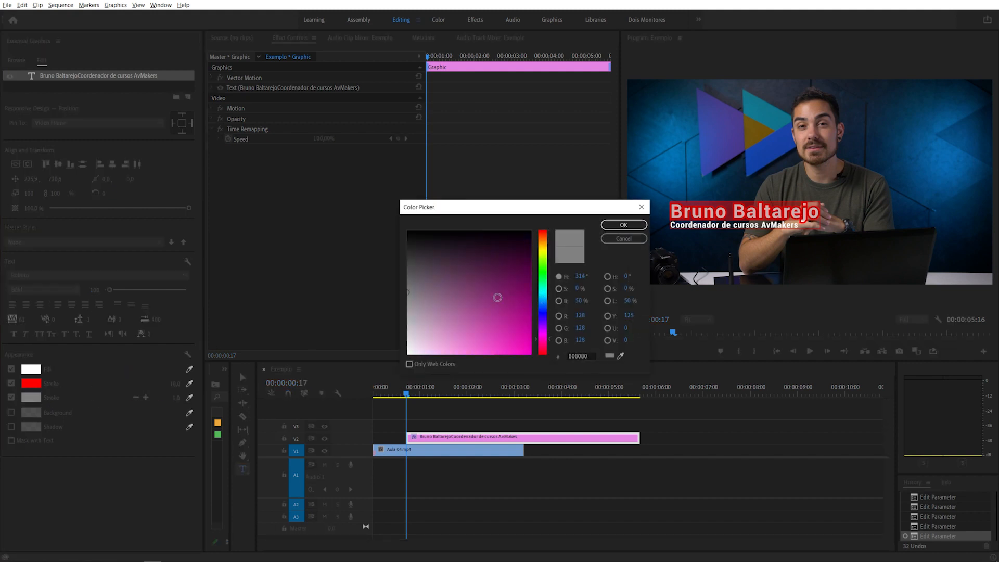
click(523, 328)
click(623, 225)
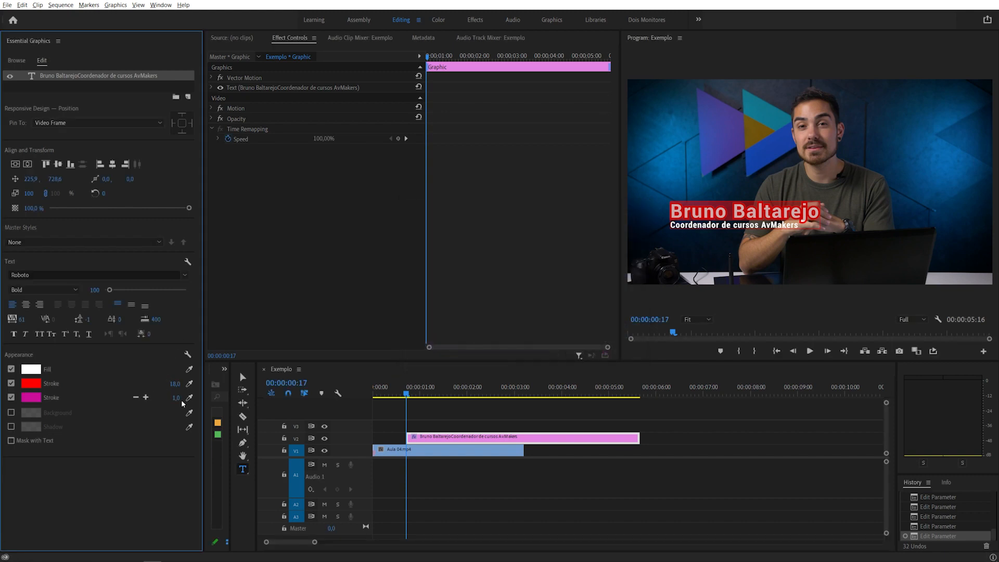
drag(176, 398, 195, 398)
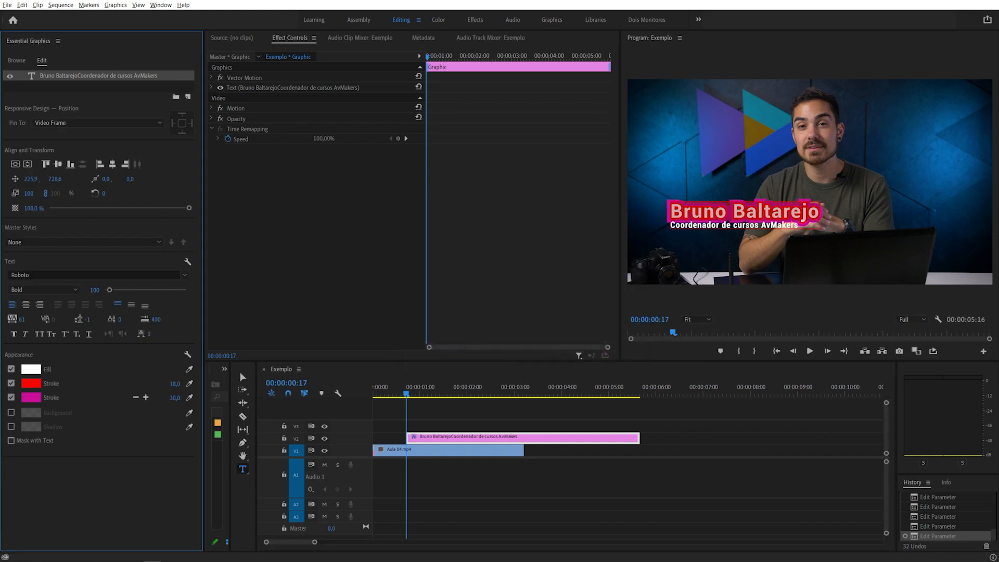
Step: Add a third stroke to the name line in yellow (FFCA00) with a width of 27
click(146, 398)
click(31, 411)
drag(541, 259, 543, 247)
drag(497, 294, 531, 355)
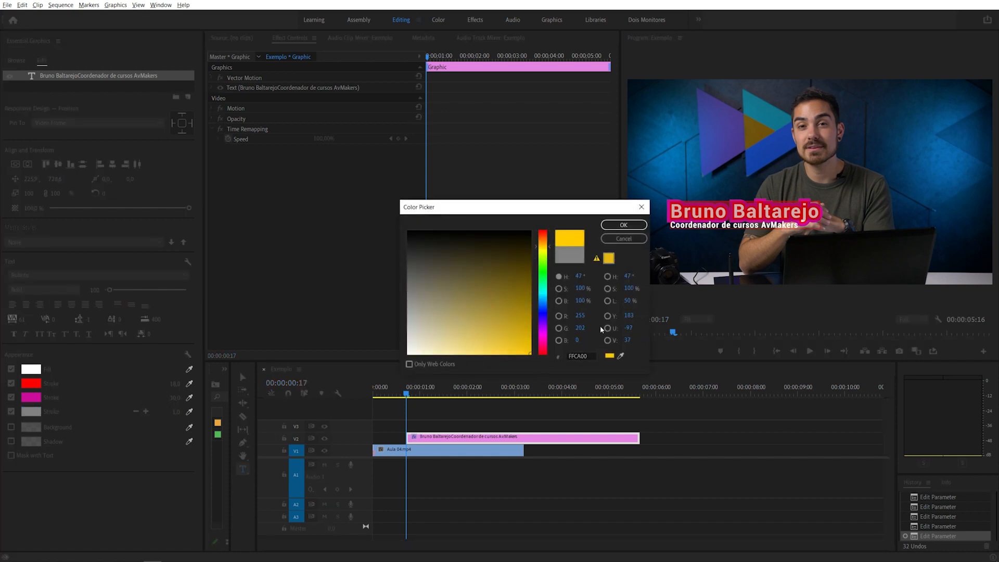
click(634, 226)
drag(175, 412, 188, 412)
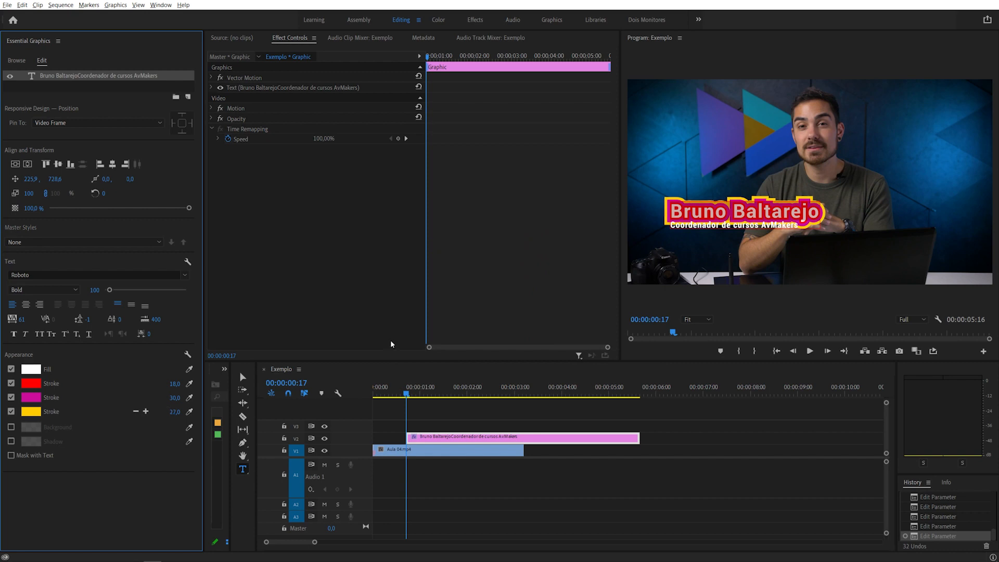
Step: Turn off all three strokes on the name line and remove the yellow and magenta ones
click(11, 411)
click(11, 397)
click(11, 383)
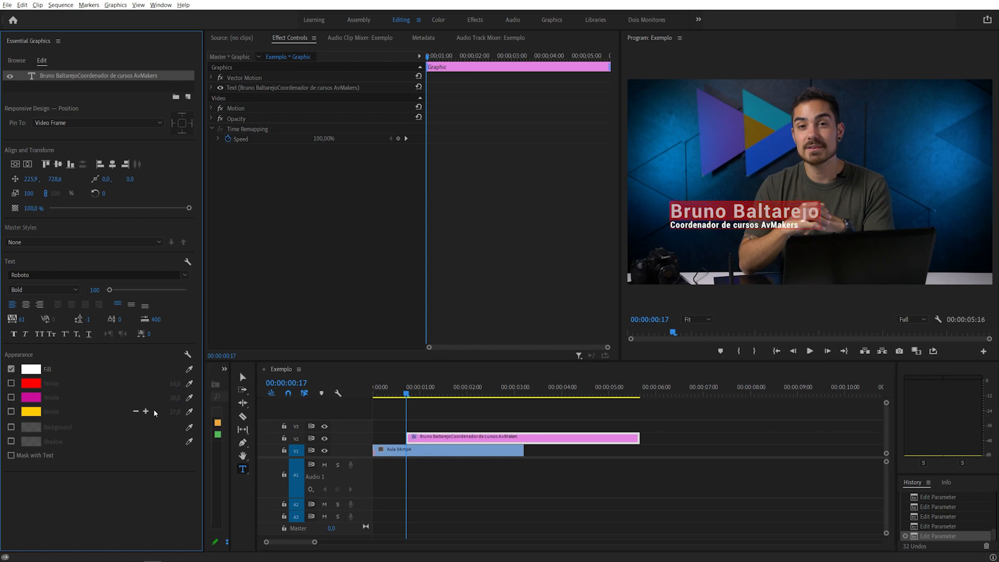
click(136, 411)
click(137, 397)
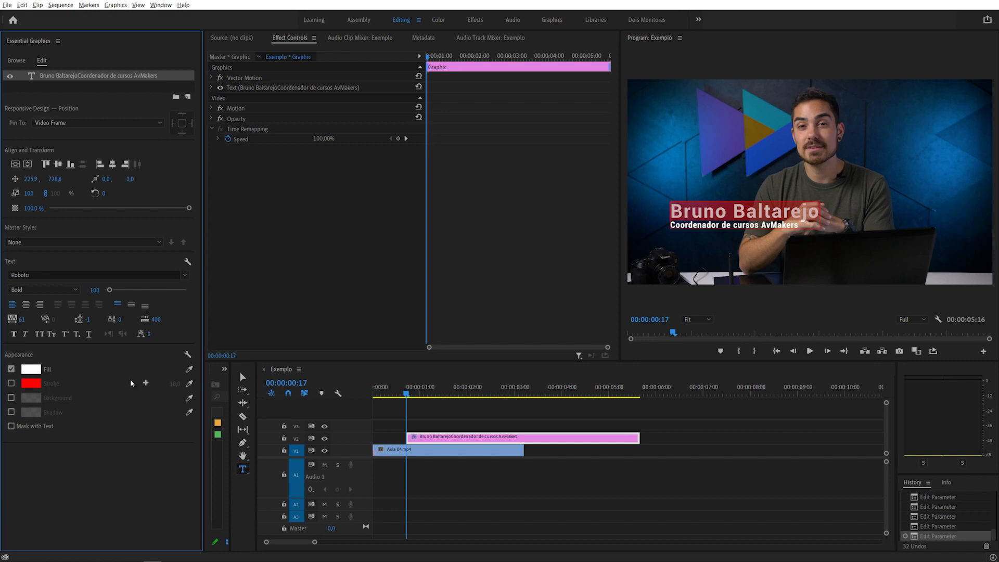
Step: Give the caption a black background at 100% opacity and enlarge its size to 37.2
click(11, 397)
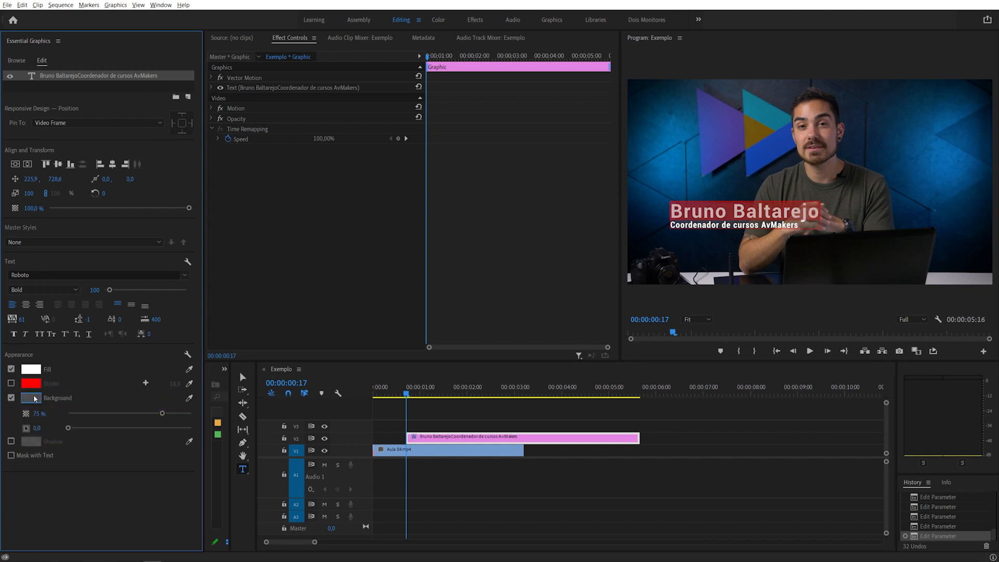
click(33, 395)
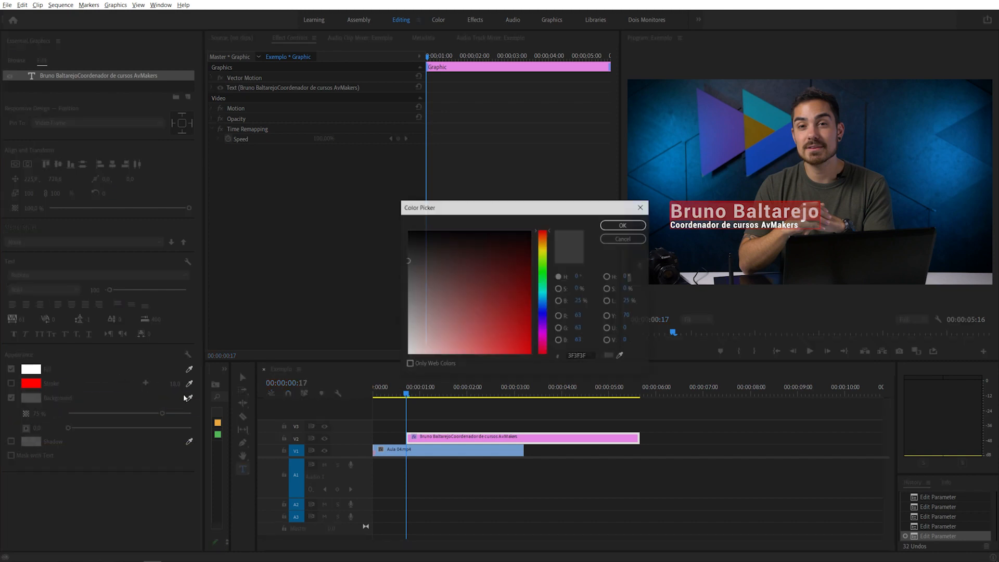
drag(506, 281, 585, 219)
click(618, 224)
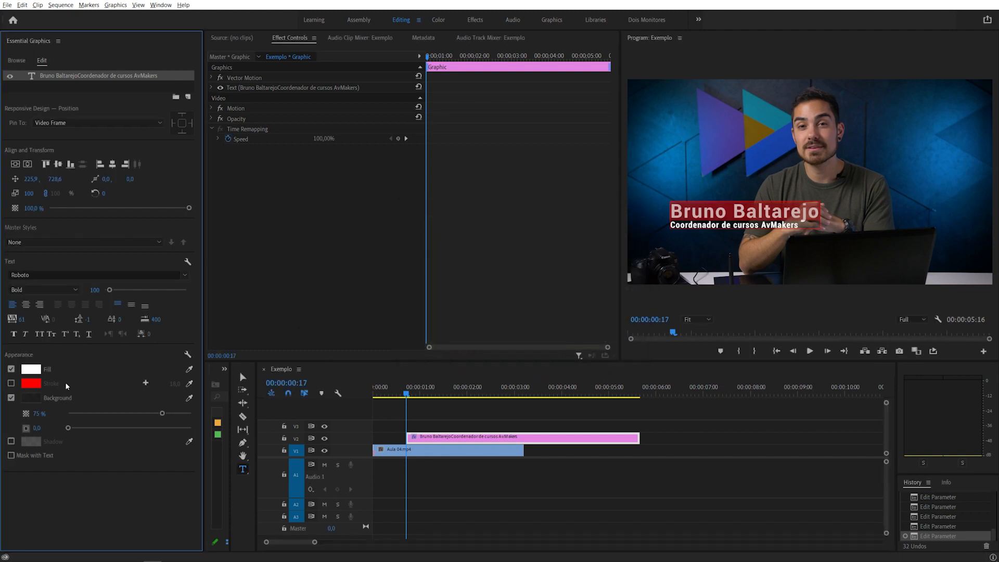
drag(163, 412, 195, 414)
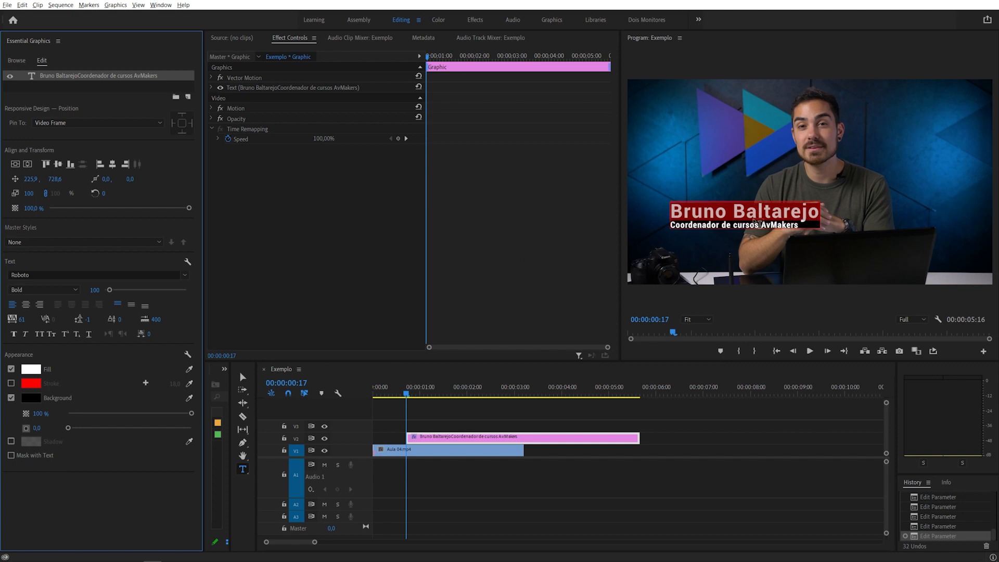
drag(67, 428, 113, 428)
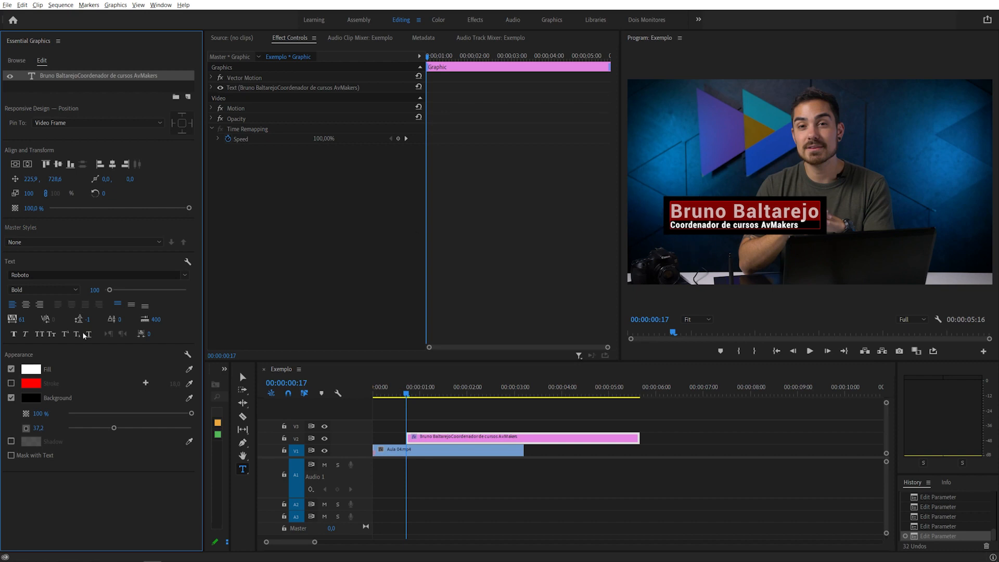
Step: Change the caption's background color to purple (832379)
click(29, 398)
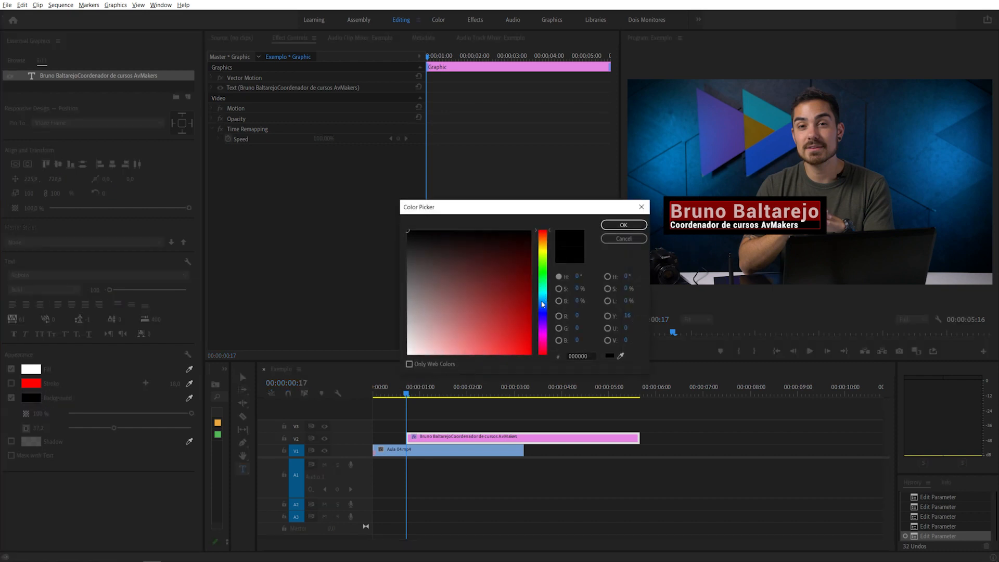
drag(542, 304, 545, 334)
mouse_move(494, 308)
mouse_down()
mouse_move(508, 333)
mouse_move(479, 295)
mouse_move(498, 294)
mouse_up()
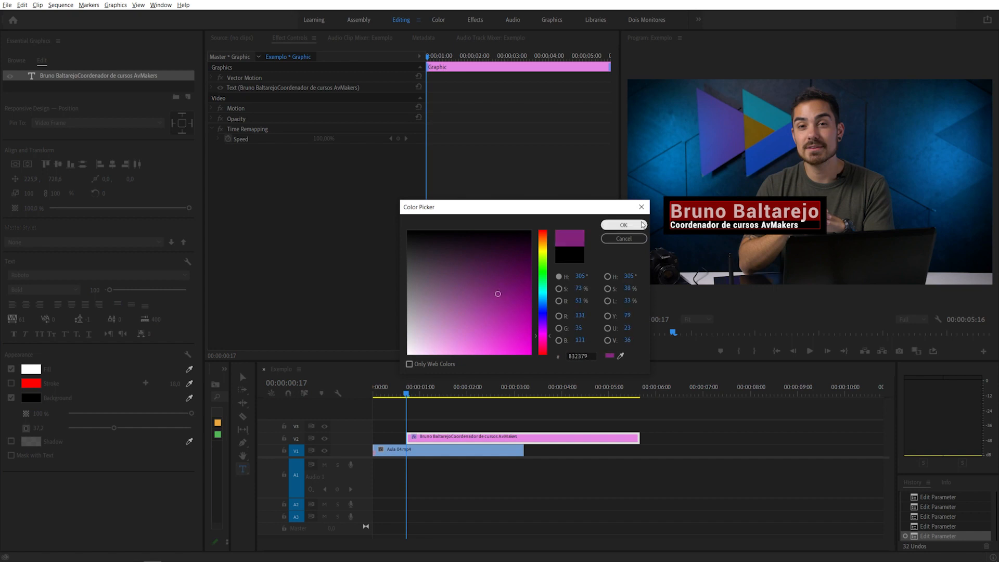
click(623, 225)
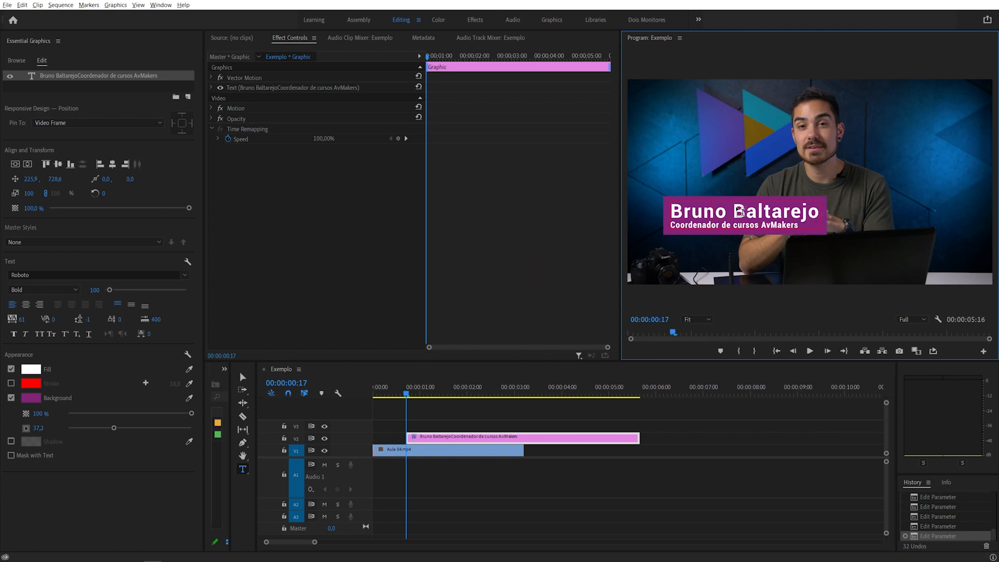
Step: Insert a middle name into the name line to test the background's fit, and delete it again
text(Mello)
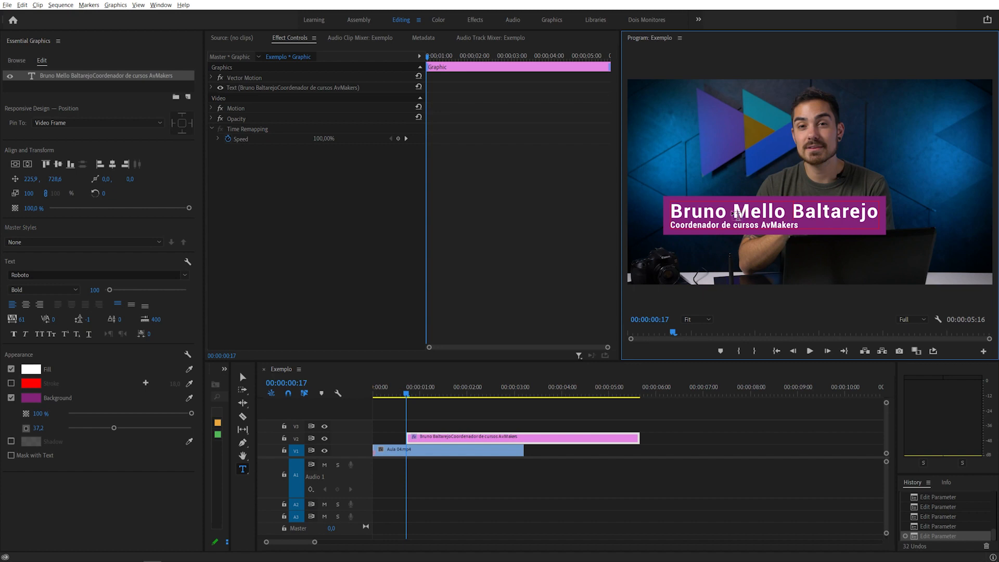
key(BackSpace)
key(BackSpace)
key(BackSpace)
key(BackSpace)
key(BackSpace)
key(BackSpace)
key(BackSpace)
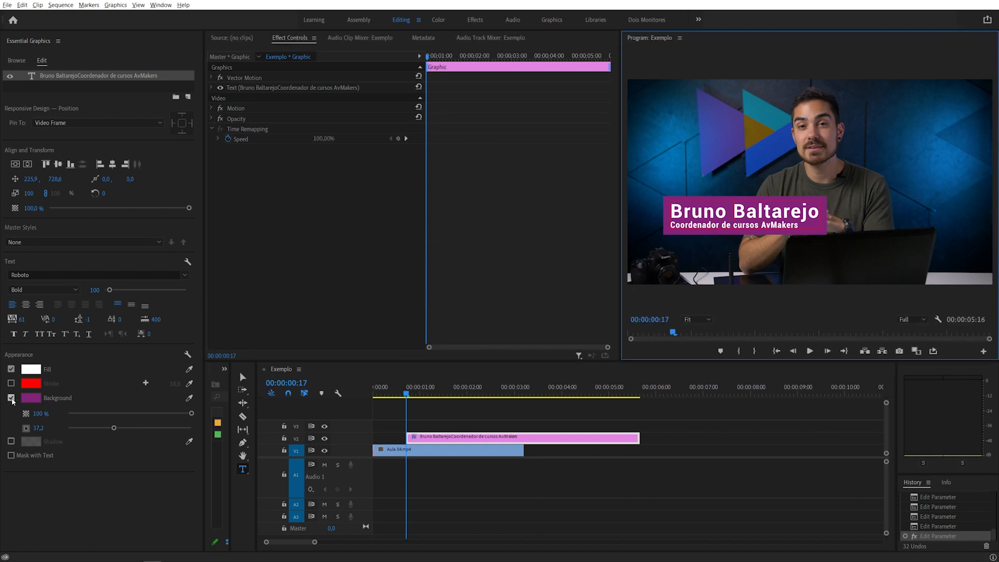
Step: Turn off the caption's background, and switch the text shadow on and off again
click(11, 398)
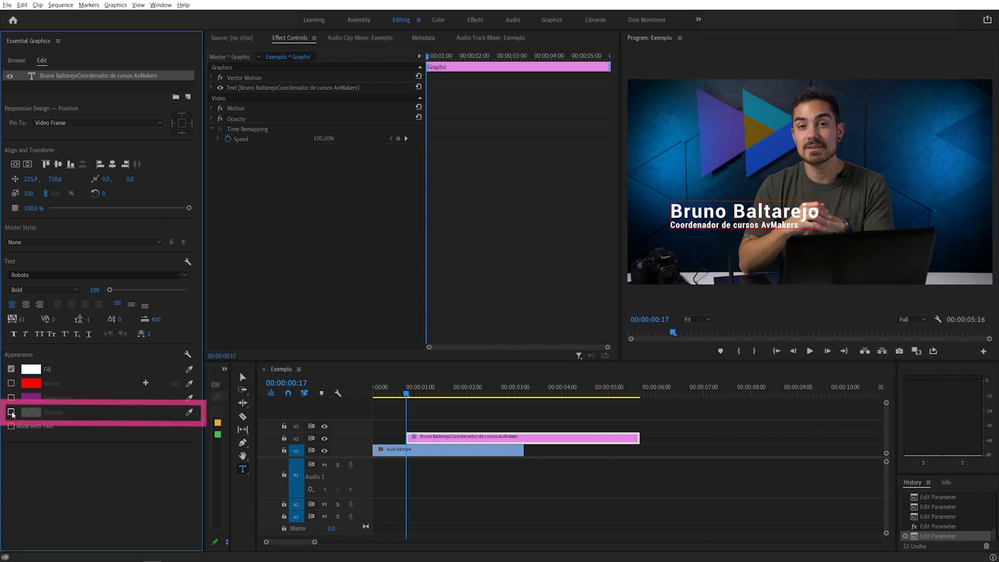
click(11, 412)
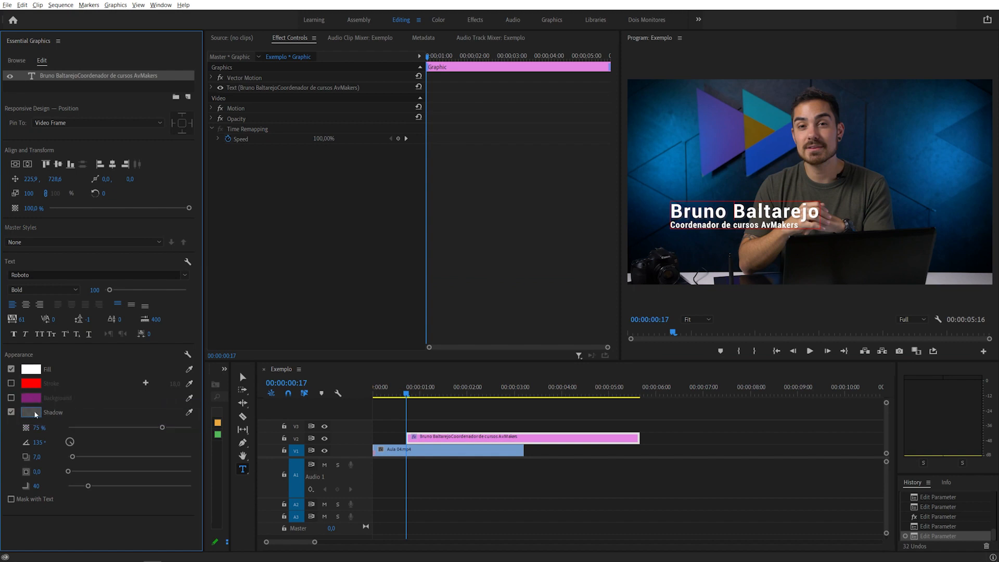
click(11, 412)
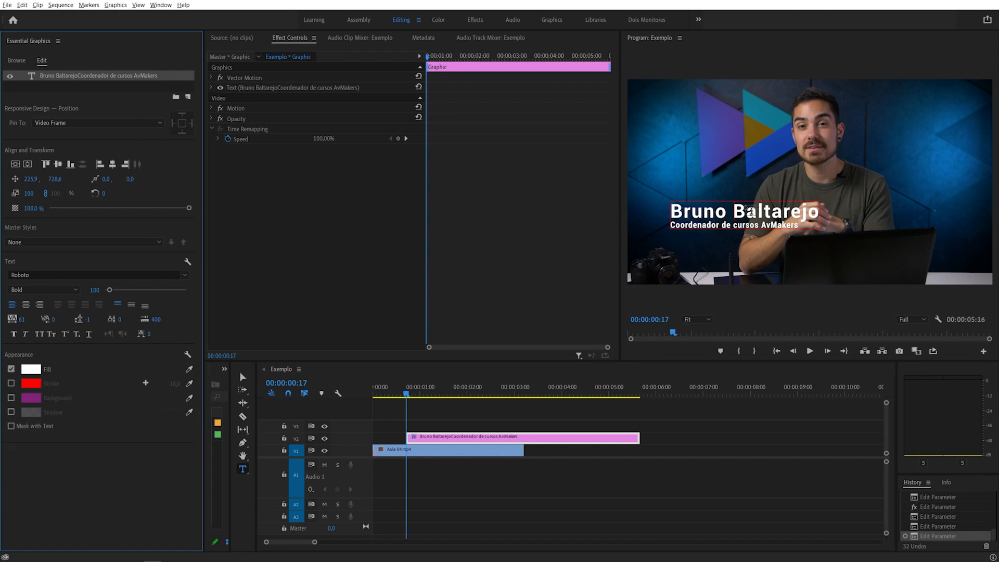
Step: Draw a rectangle over the two-line caption, starting near the video frame's left edge, and fill it with white (FFFFFF)
click(243, 442)
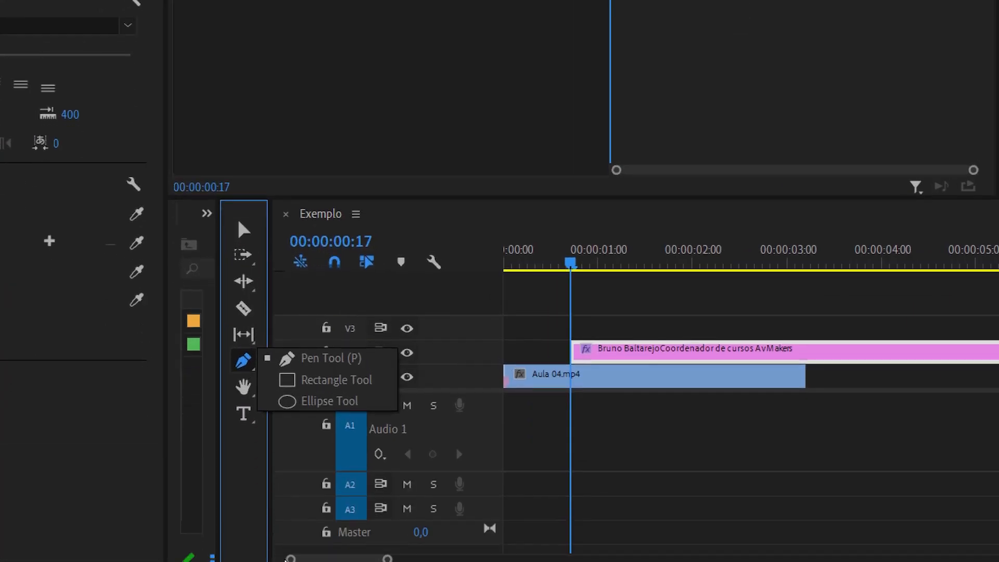
click(334, 382)
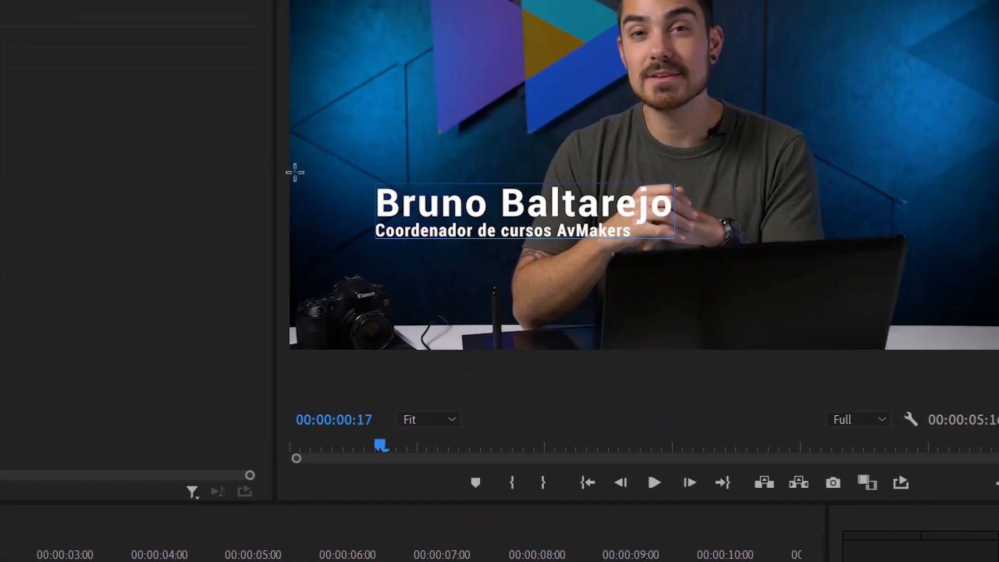
mouse_move(296, 161)
mouse_down()
mouse_move(705, 251)
mouse_move(682, 258)
mouse_up()
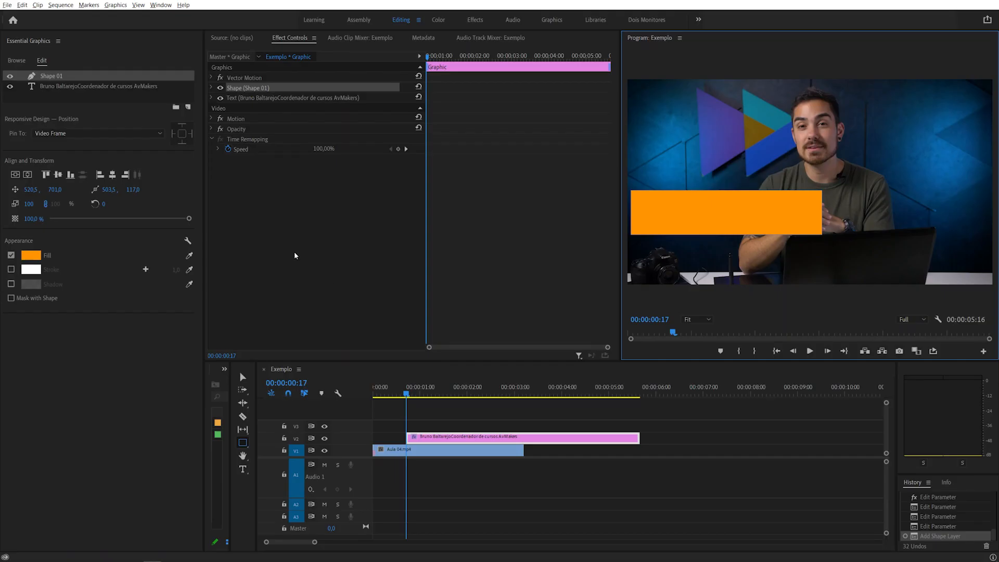
click(31, 255)
drag(446, 312, 402, 394)
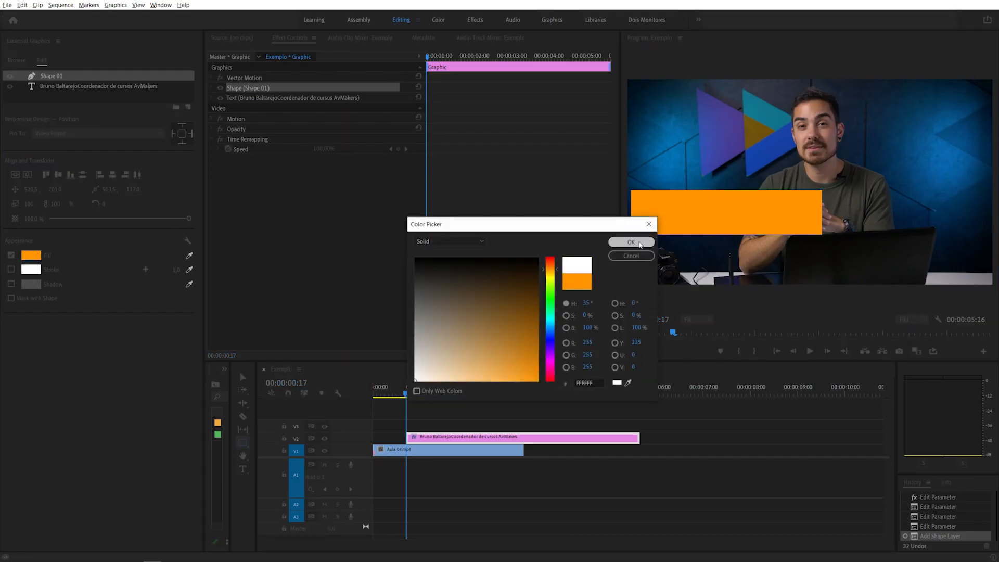
click(631, 242)
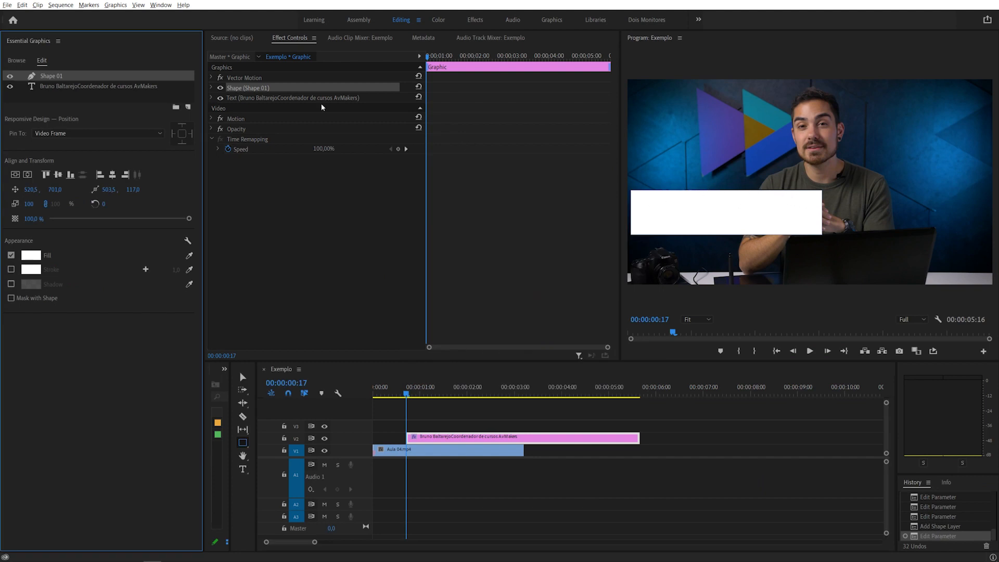
Step: Move the white rectangle's layer below the caption text and set the text's fill color to black
drag(53, 77, 57, 95)
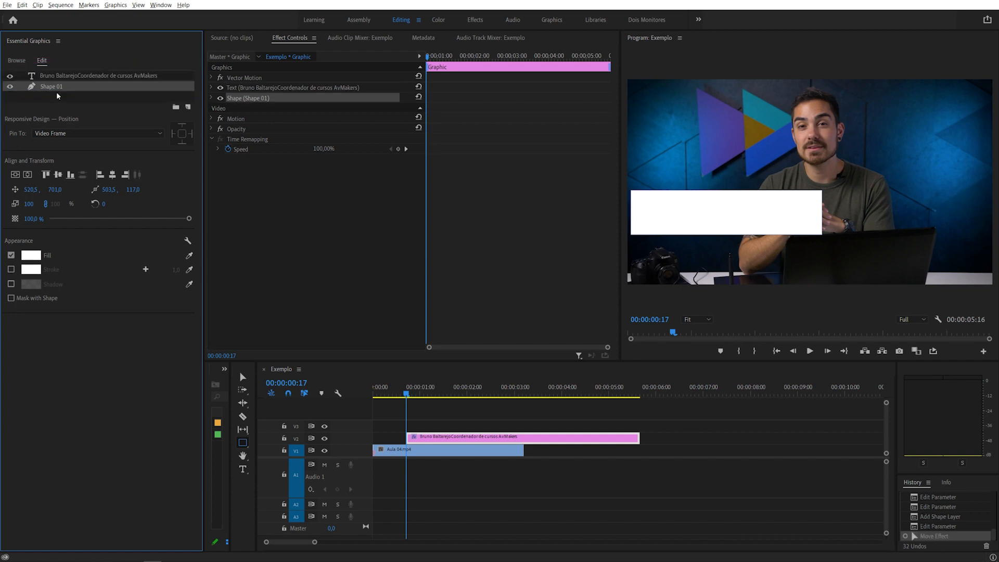
click(33, 76)
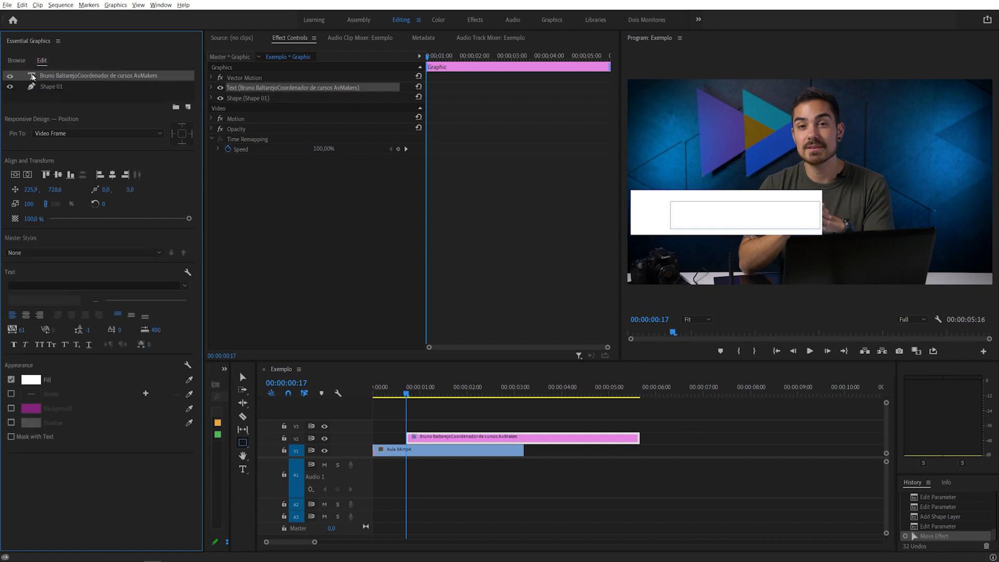
click(31, 379)
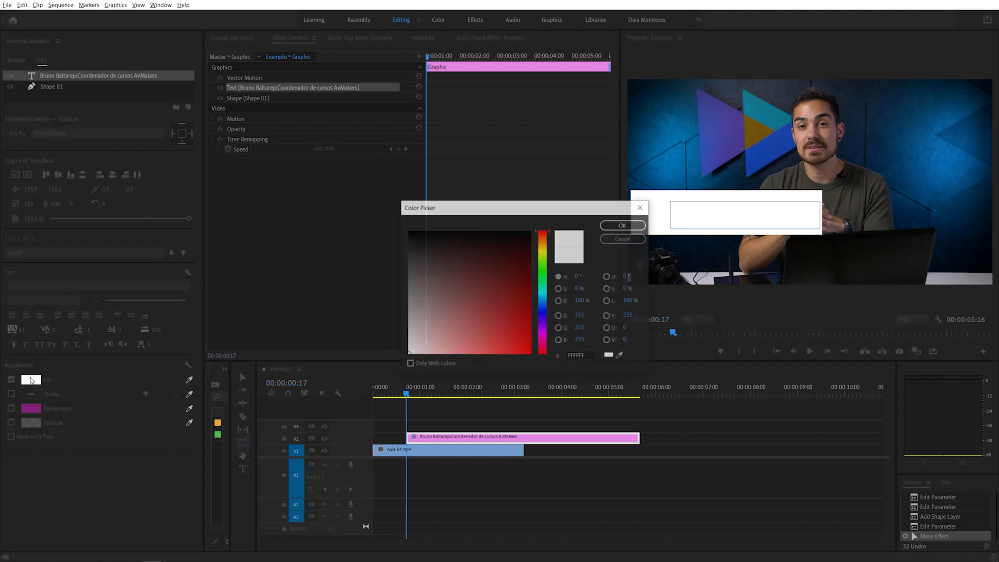
drag(505, 285, 564, 227)
click(623, 226)
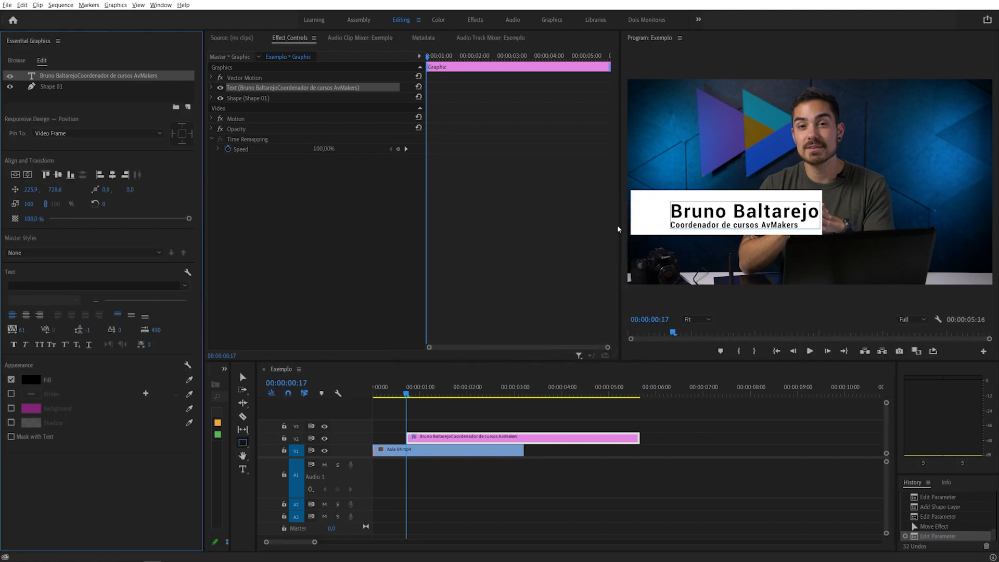
Step: Draw a second rectangle over the caption, slightly lower than the first and extending past the video frame's left edge
click(48, 87)
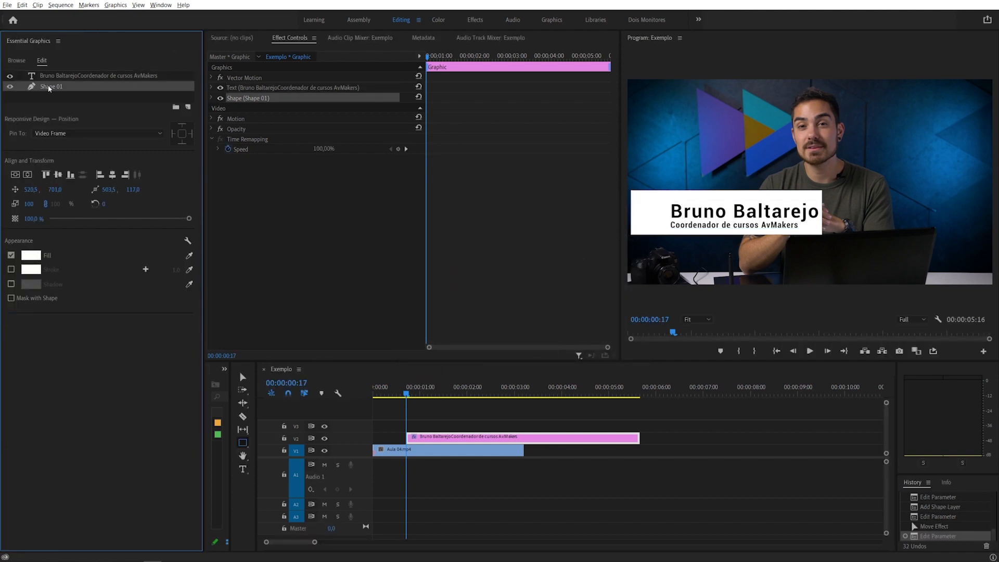
click(45, 77)
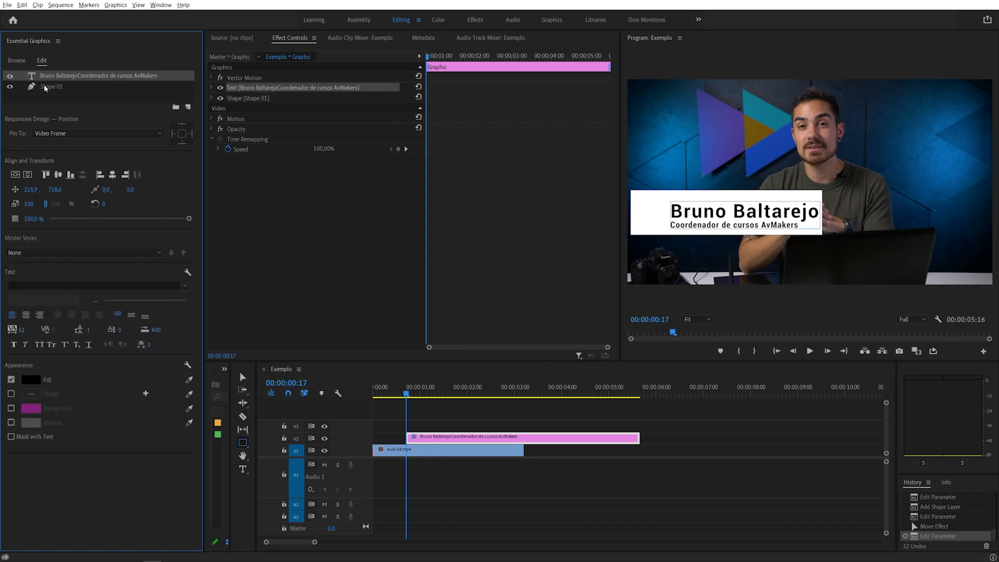
click(45, 87)
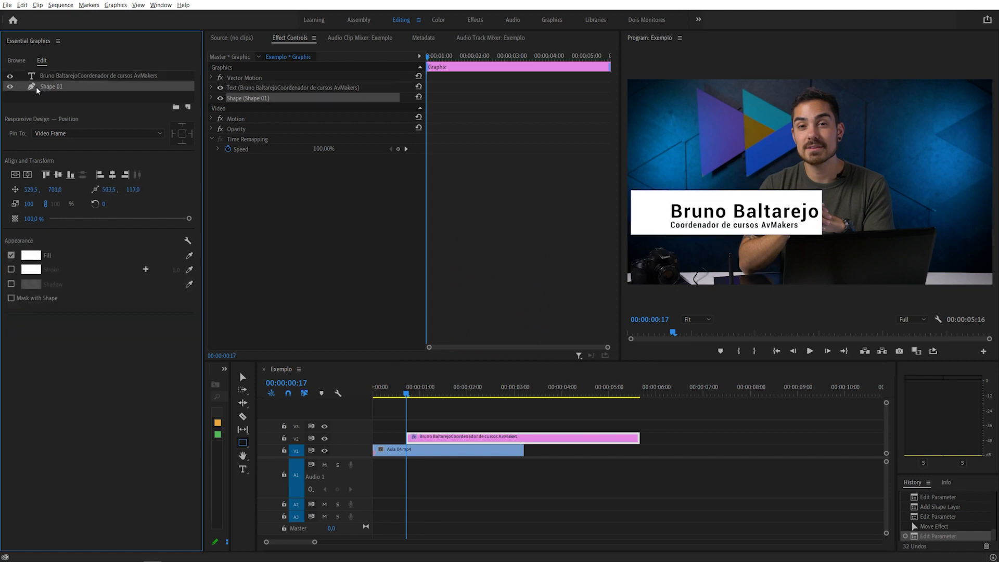
click(242, 443)
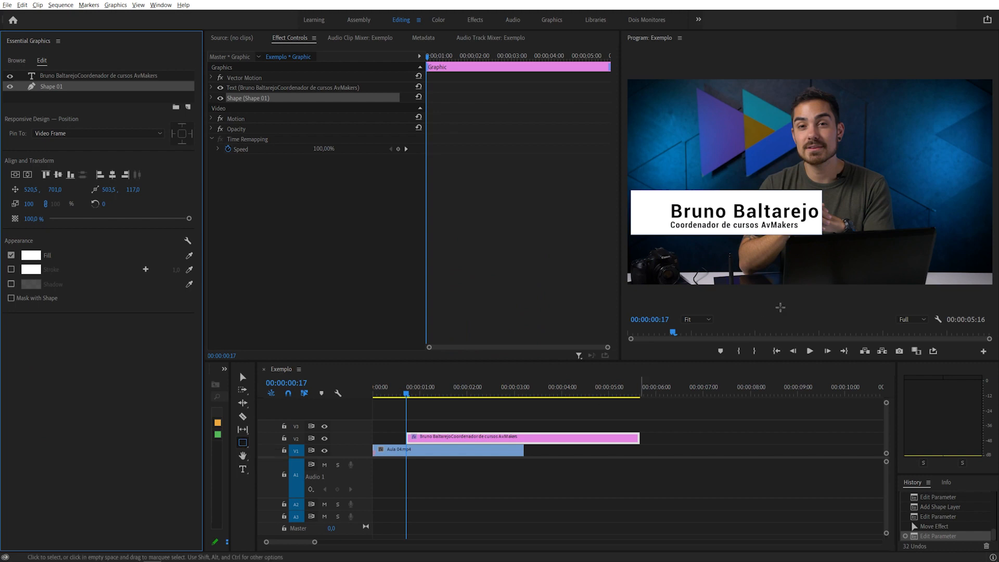
mouse_move(797, 200)
mouse_down()
mouse_move(784, 245)
mouse_move(621, 240)
mouse_up()
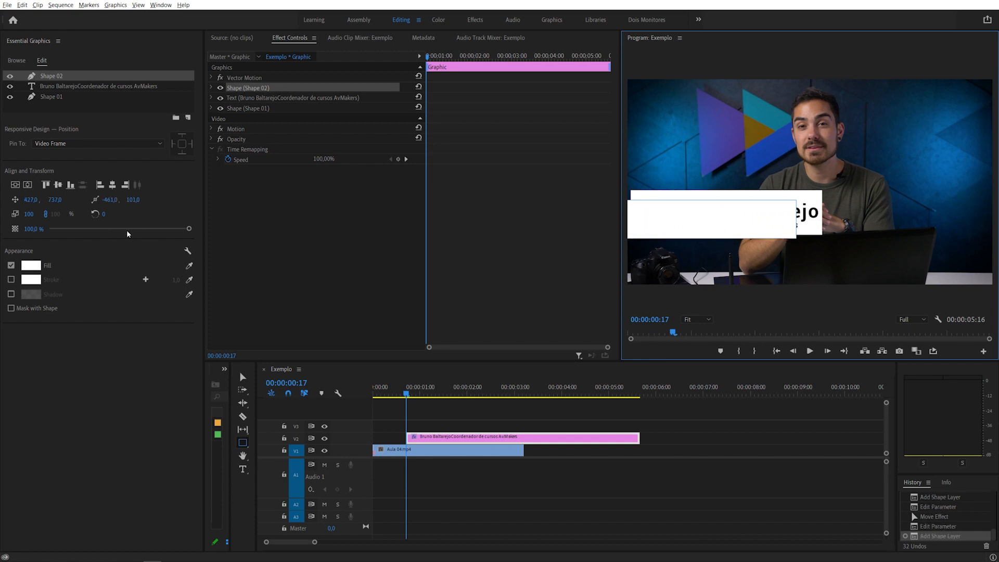
Step: Show the Libraries panel and dock it in the Effect Controls panel group
click(160, 5)
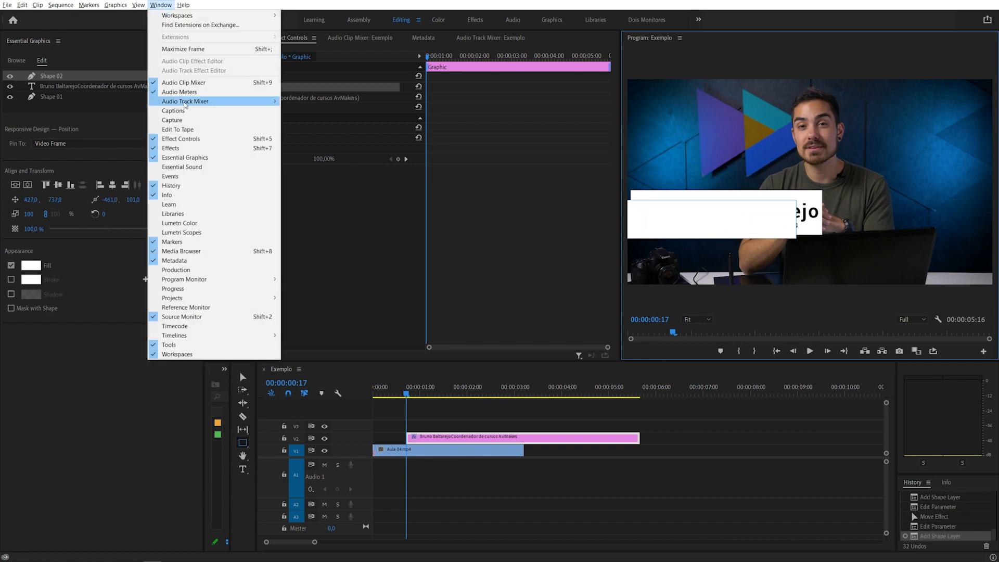
click(212, 214)
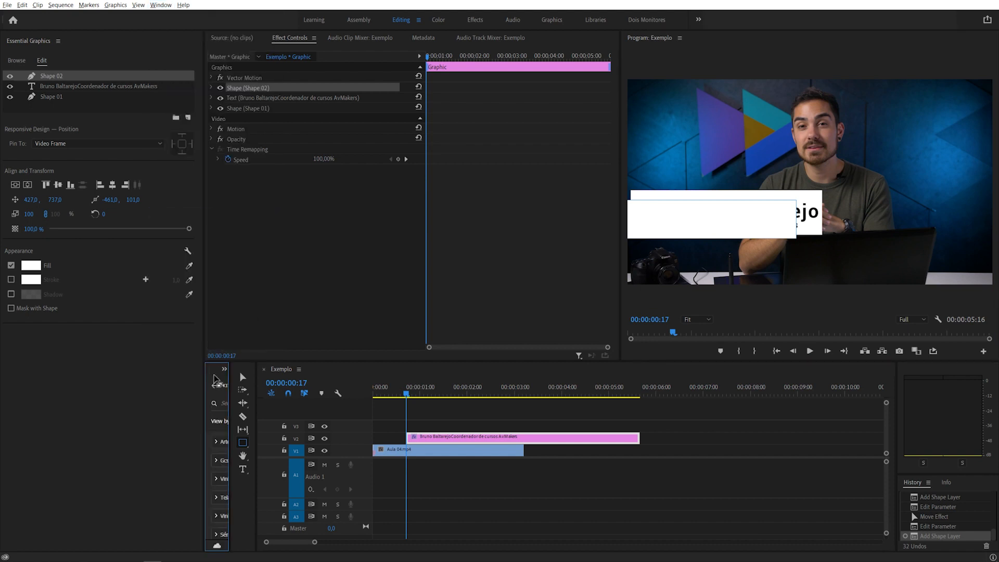
drag(230, 376, 282, 257)
drag(350, 406, 283, 405)
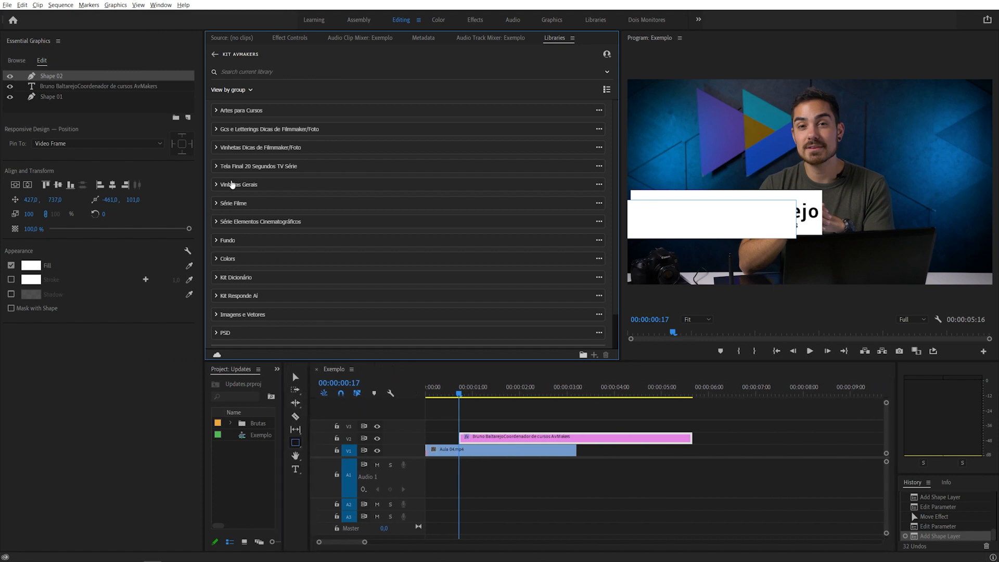
Step: Fill the second rectangle with the pink sampled from the library's Colors group, and move its layer beneath the white rectangle
click(217, 260)
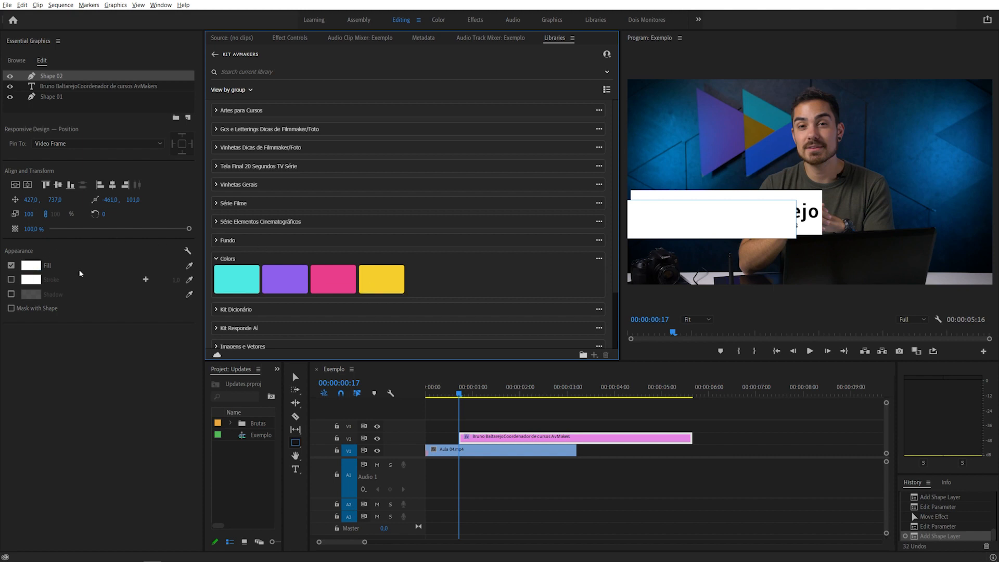
click(188, 268)
click(343, 274)
click(342, 275)
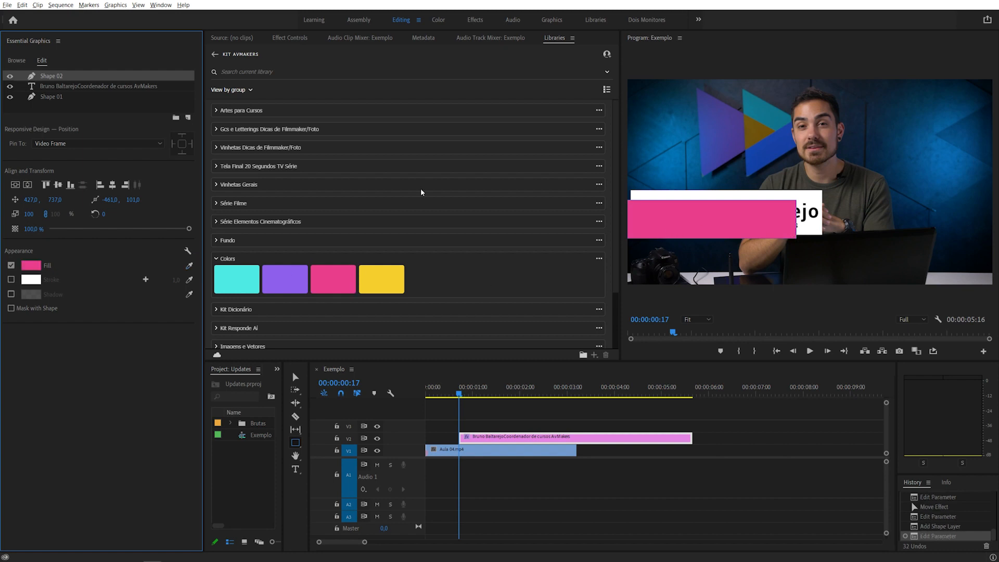
drag(49, 77, 50, 103)
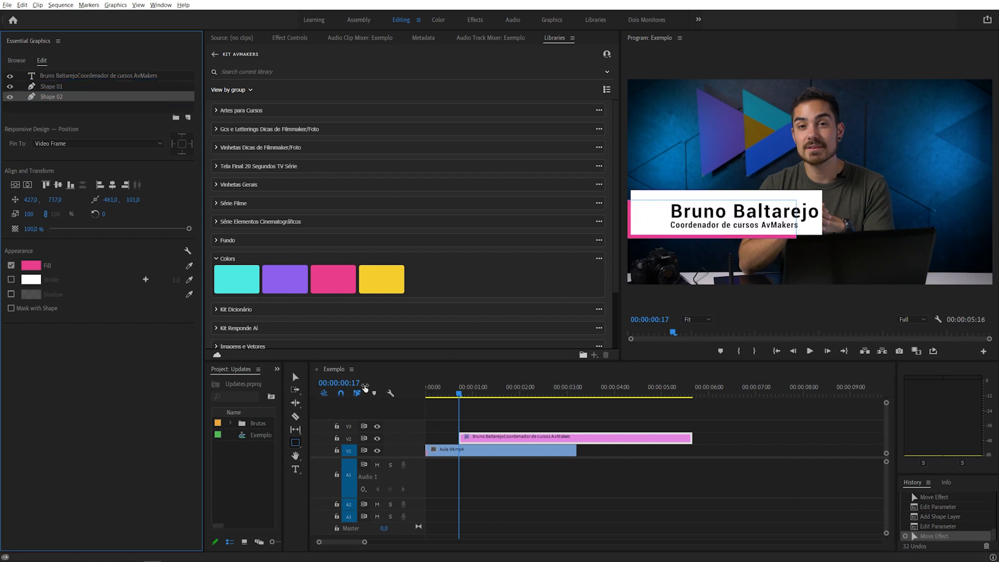
Step: Align the left edges of the white and pink rectangles
click(295, 377)
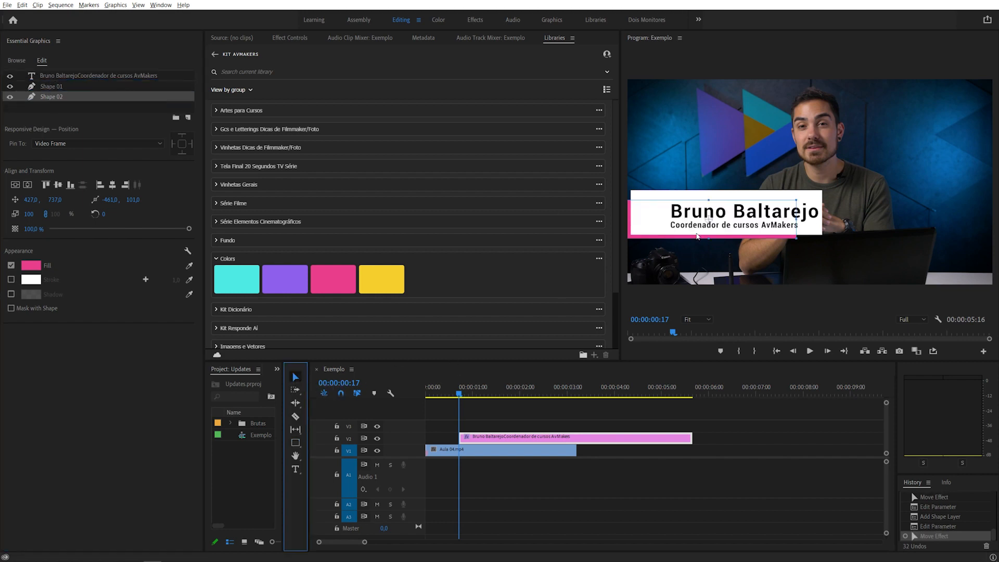
shift+click(52, 87)
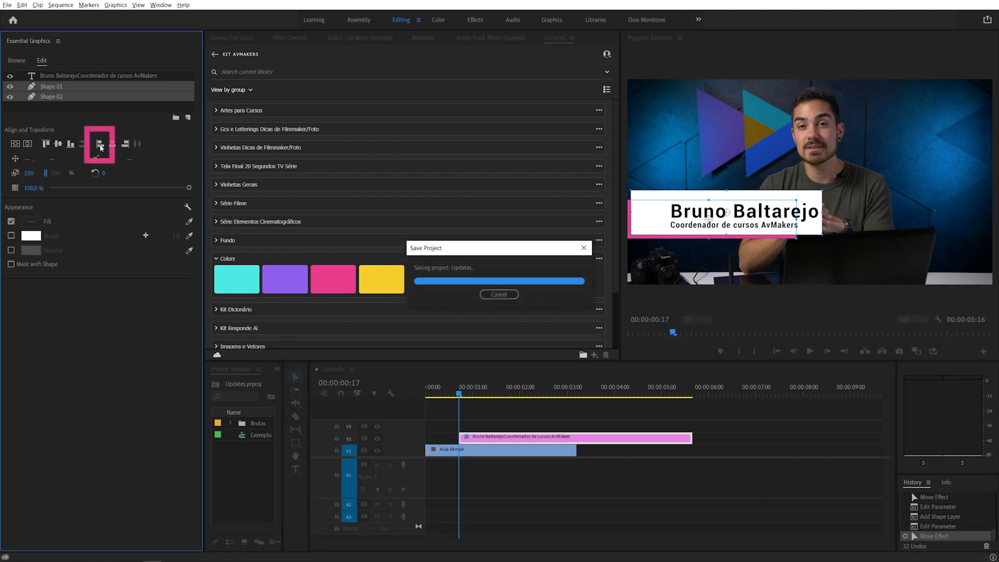
click(100, 146)
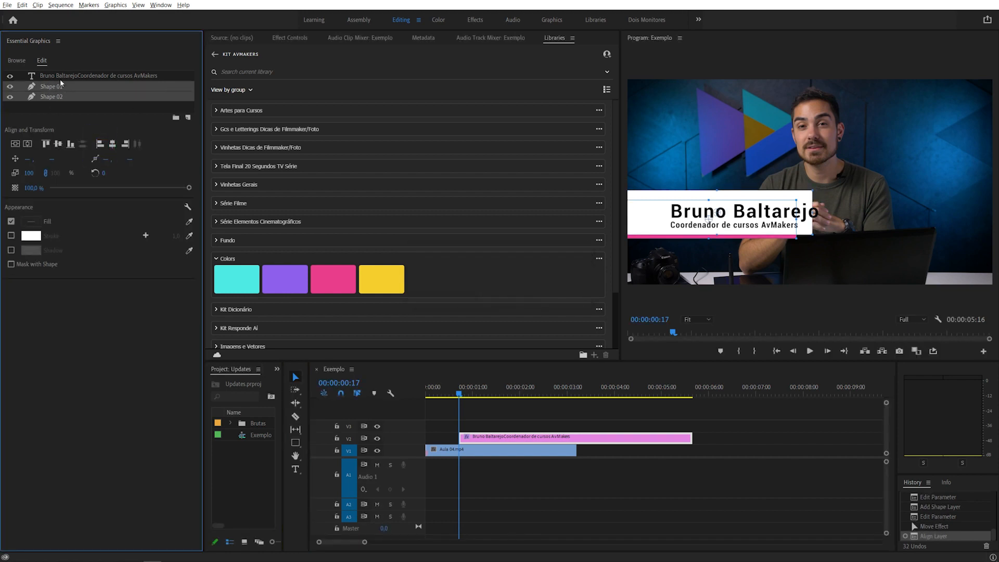
Step: Shift the caption text left inside the white rectangle and center the two vertically on each other
click(29, 77)
drag(764, 218, 734, 217)
shift+click(64, 87)
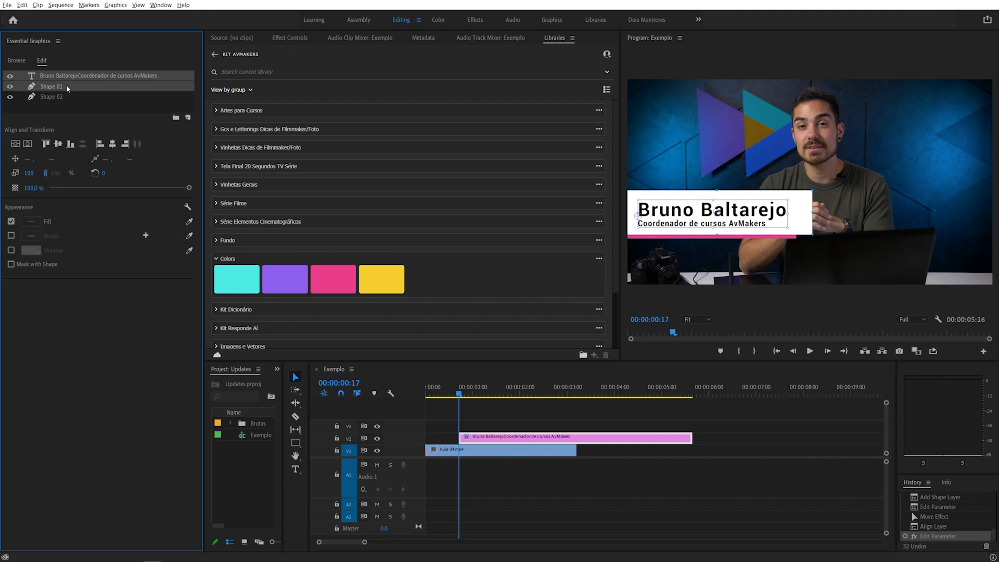
click(58, 145)
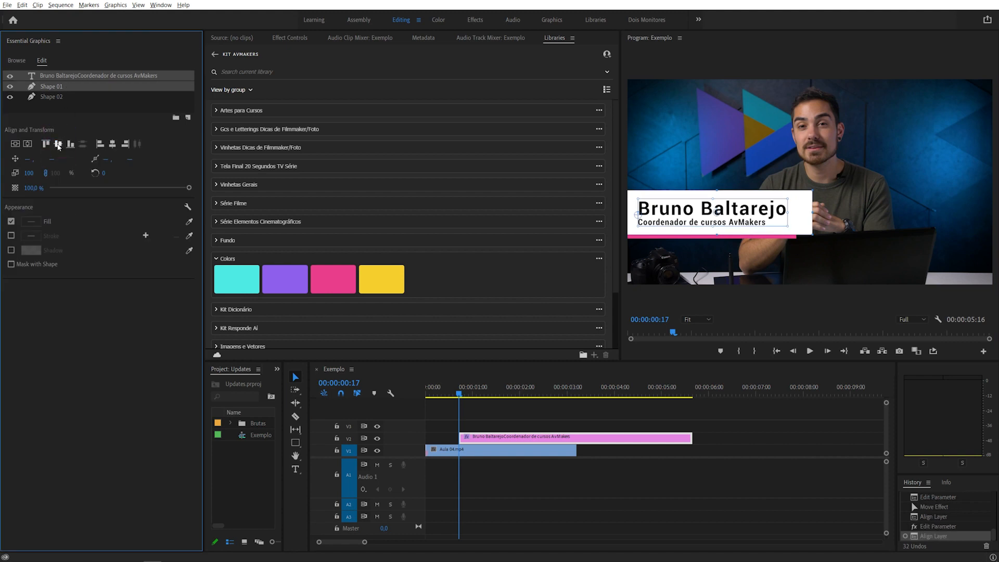
Step: Narrow both rectangles so the white one ends just past the name, and slightly reduce their height
click(58, 97)
shift+click(52, 87)
mouse_move(812, 212)
mouse_down()
mouse_move(791, 211)
mouse_move(801, 214)
mouse_up()
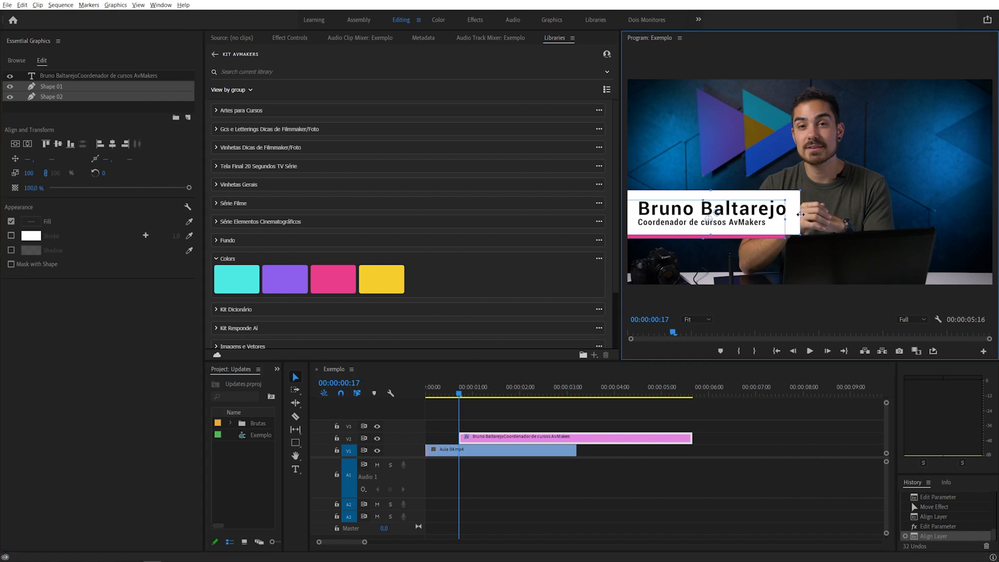
drag(714, 190, 713, 193)
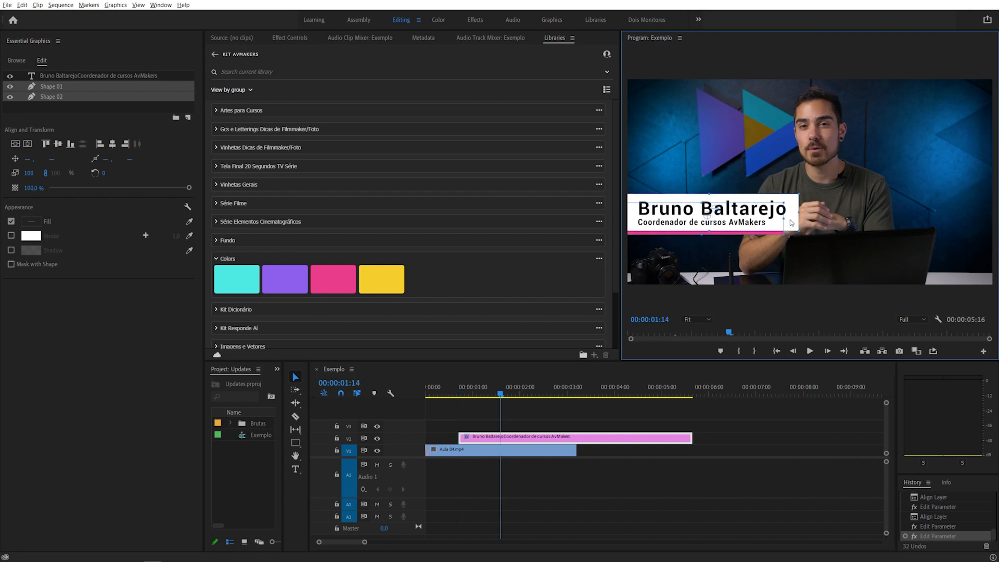
Step: Move the caption graphic clip to the start of the sequence and trim its end to match the video clip
drag(515, 438, 483, 437)
drag(658, 438, 576, 440)
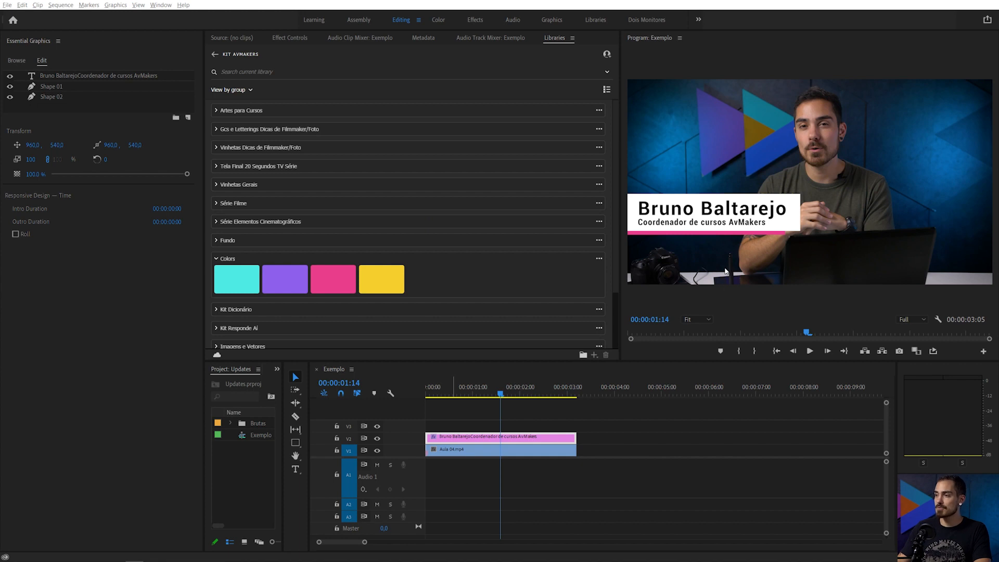
click(48, 77)
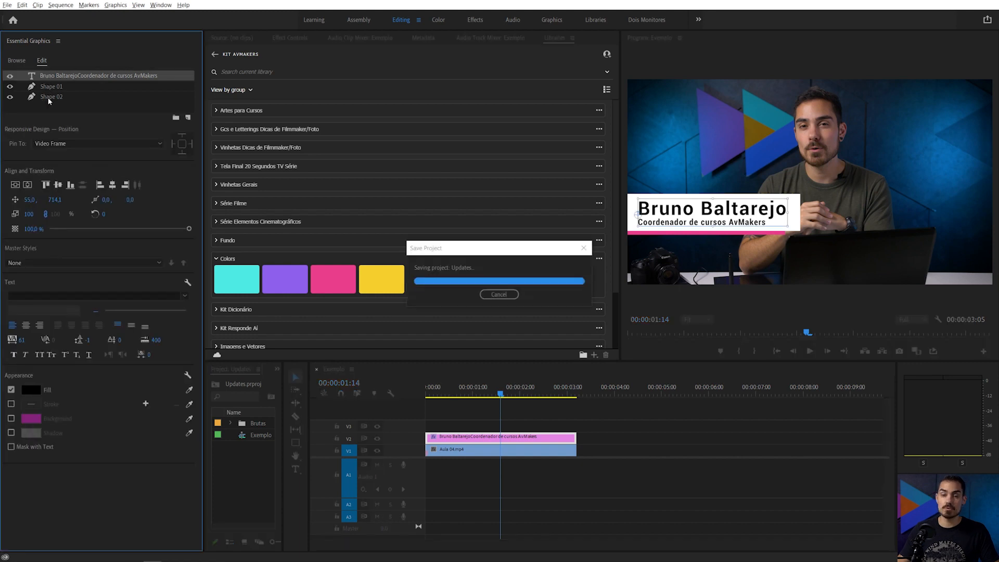
click(50, 100)
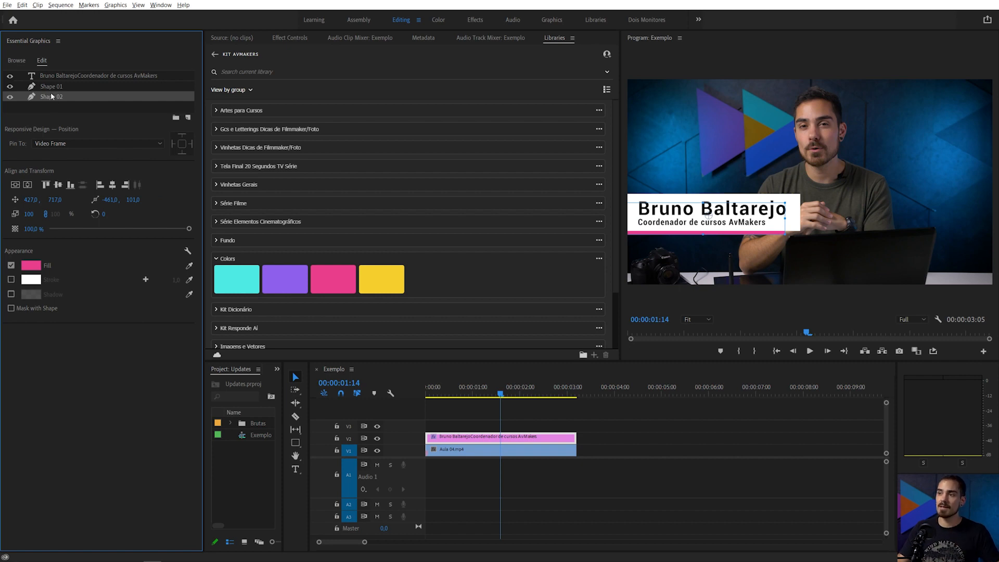
shift+click(48, 89)
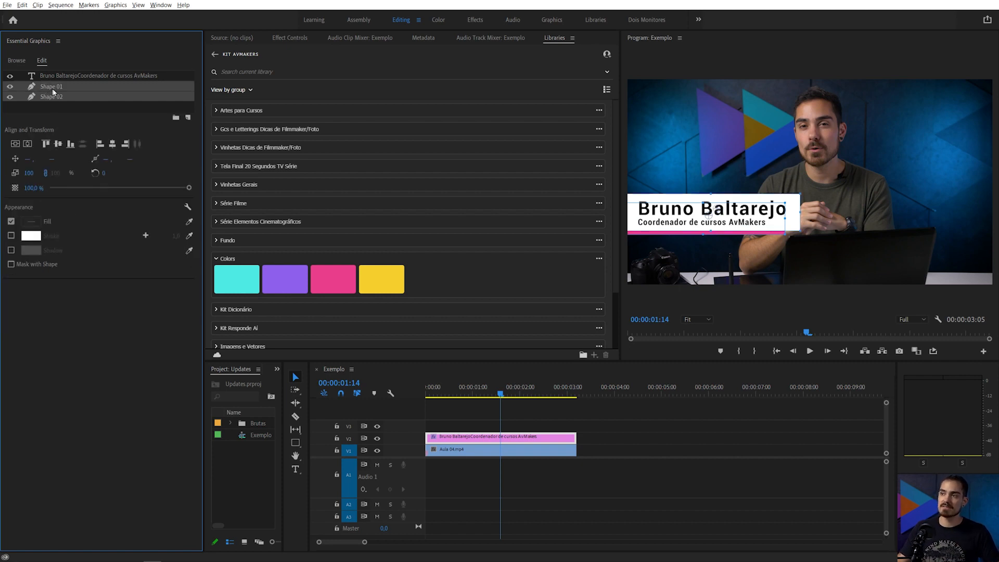
click(44, 108)
click(45, 96)
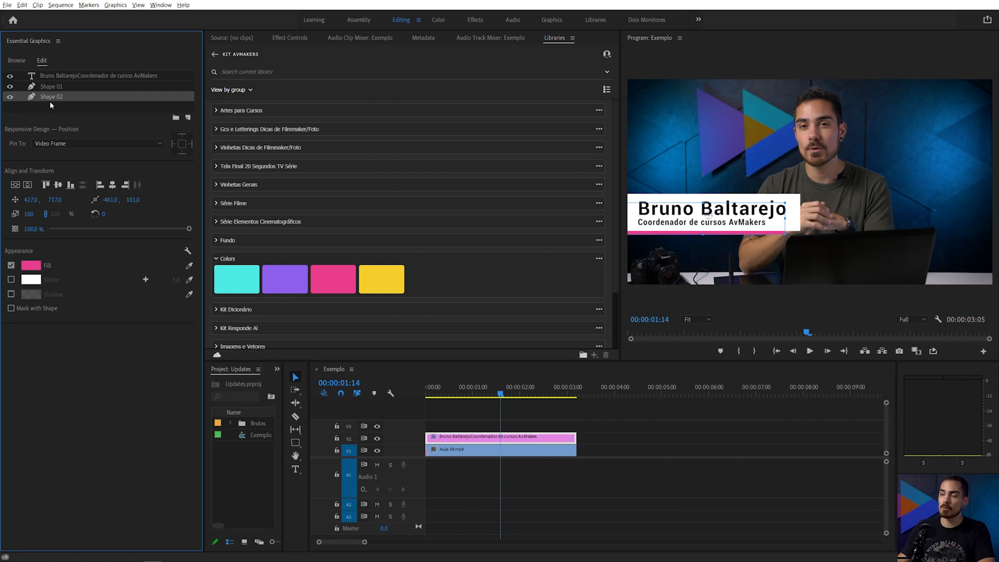
Step: Pin the white rectangle (Shape 01) to the caption text layer on all four edges
click(55, 89)
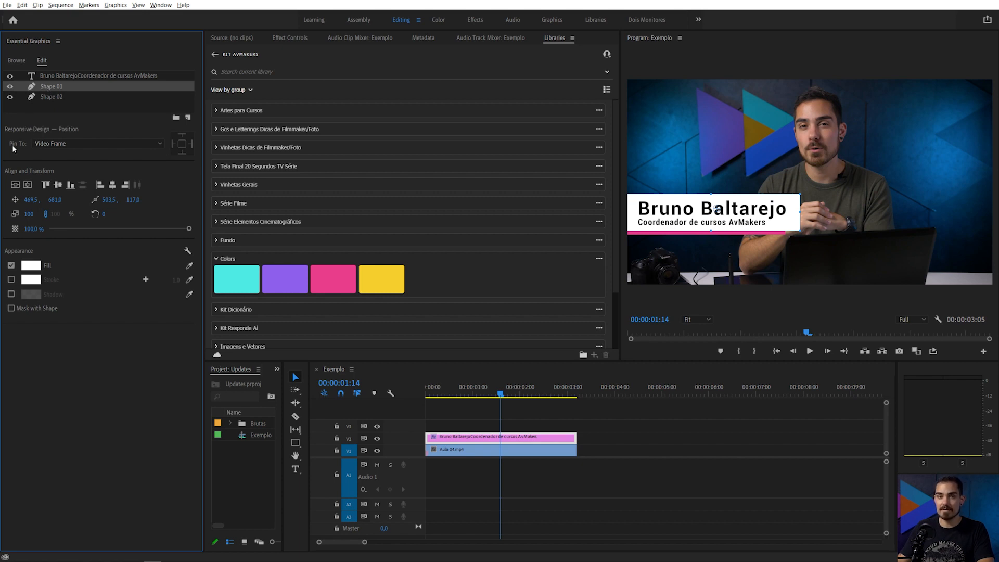
click(58, 144)
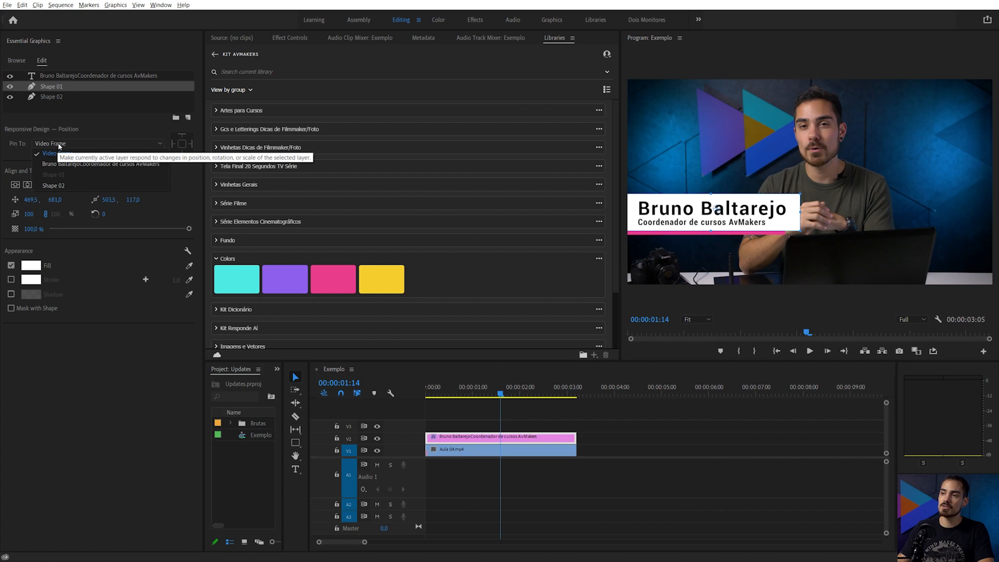
click(79, 164)
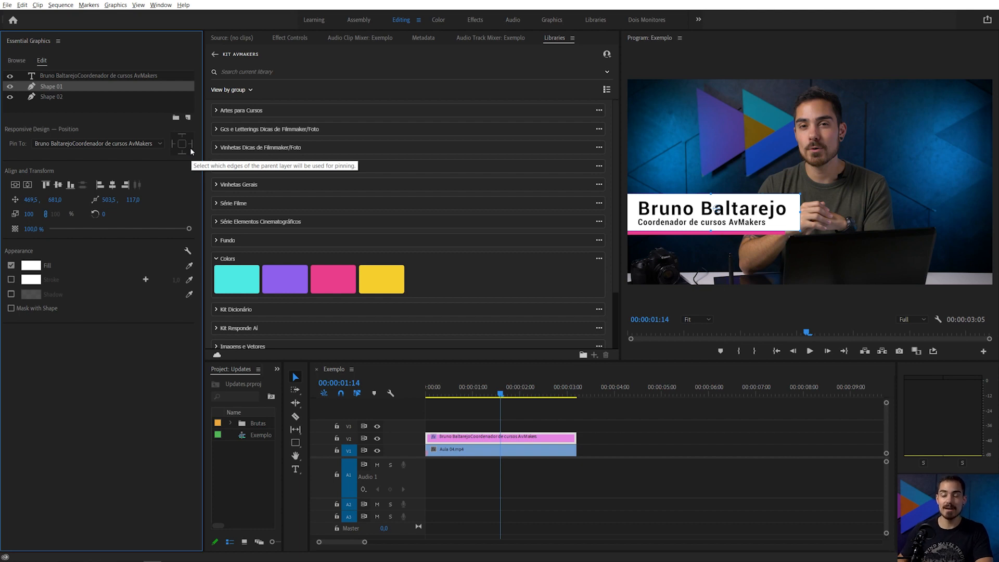
click(182, 144)
Step: Pin the pink rectangle (Shape 02) to the caption text layer on all four edges
click(45, 96)
click(69, 145)
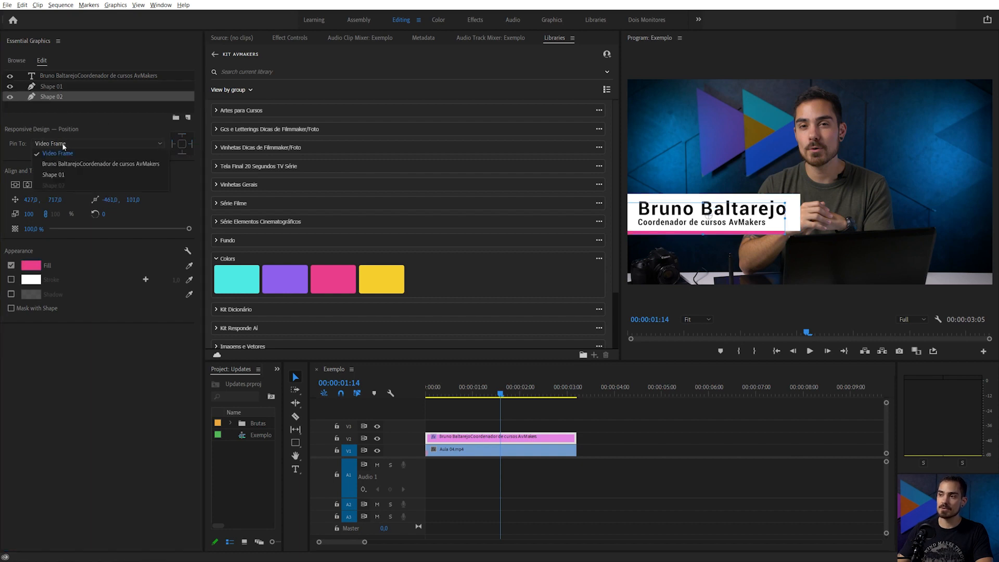
click(73, 164)
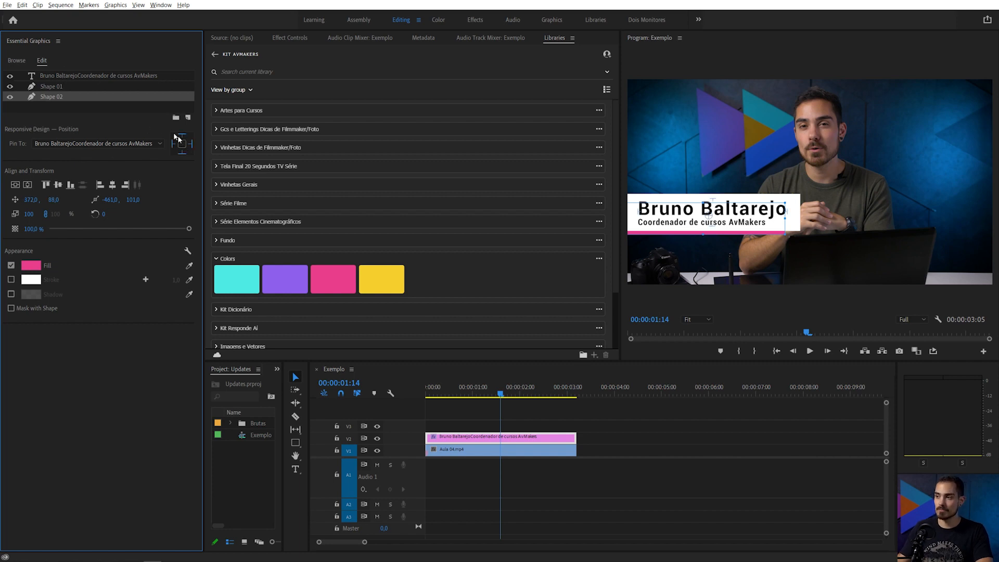
Step: Move the caption text to the frame's lower-left corner at position 35, 939 and scale it down to 77
click(63, 76)
drag(680, 212, 660, 246)
drag(780, 239, 718, 257)
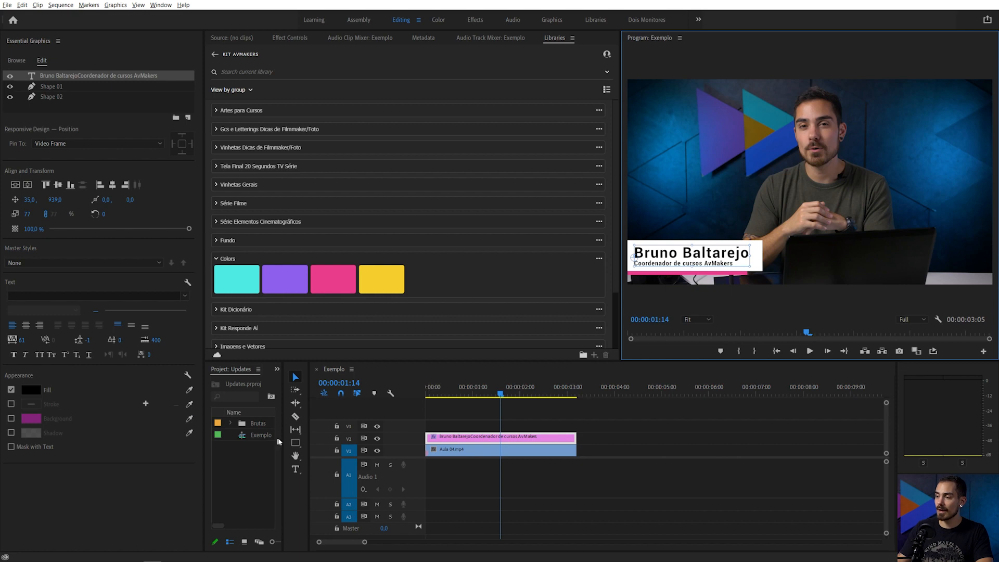
Step: Insert a middle name into the caption's name line to test the pinned rectangles
click(295, 471)
click(689, 256)
text(Mello)
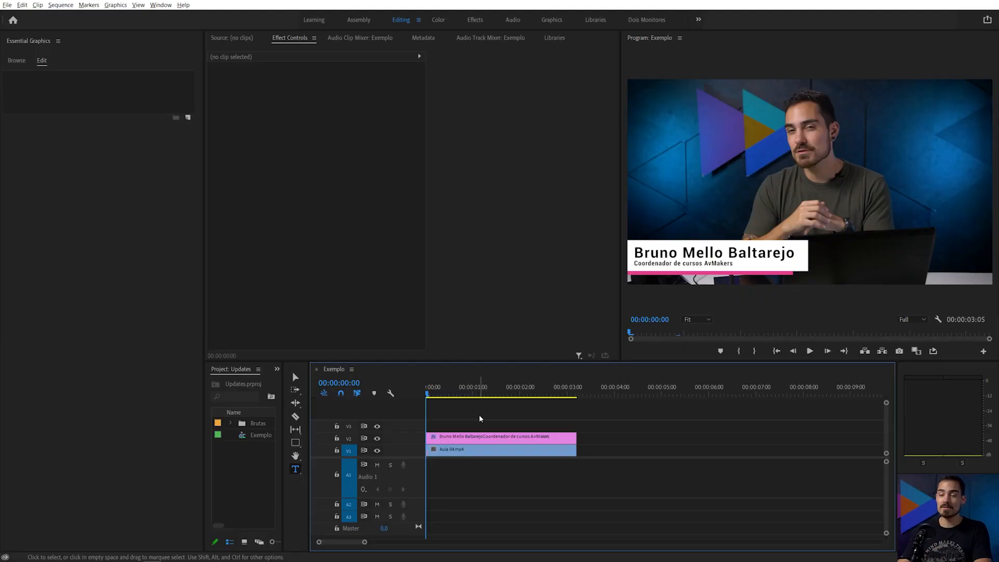
Step: Select the caption graphic clip on track V2 and save the project
click(450, 438)
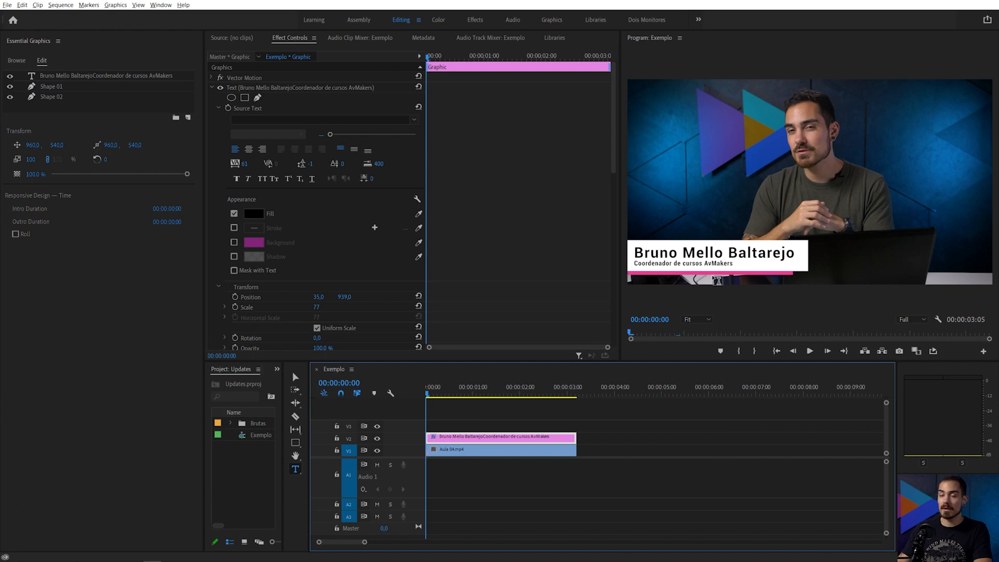
key(ctrl+s)
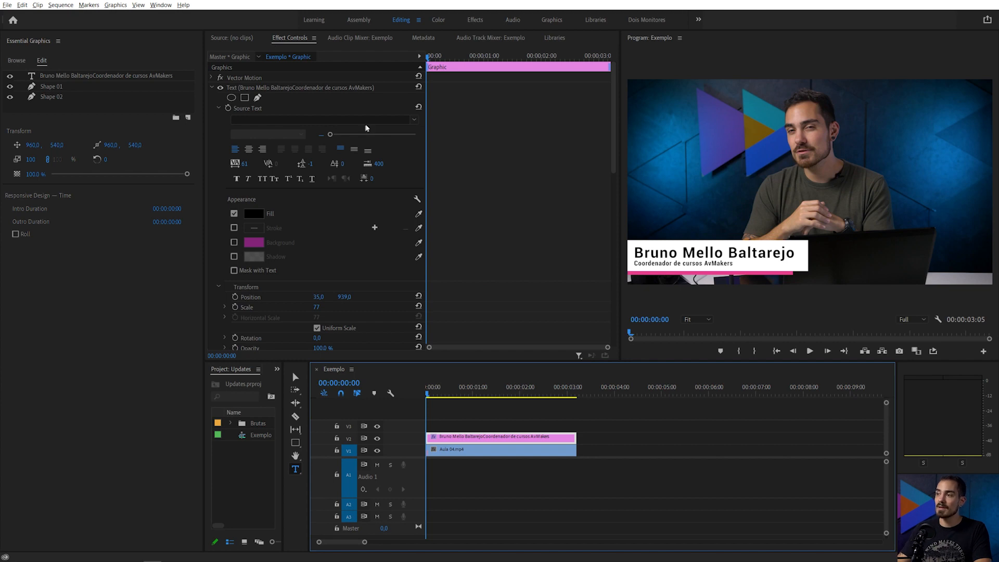
scroll(299, 144, down, 2)
scroll(250, 121, up, 2)
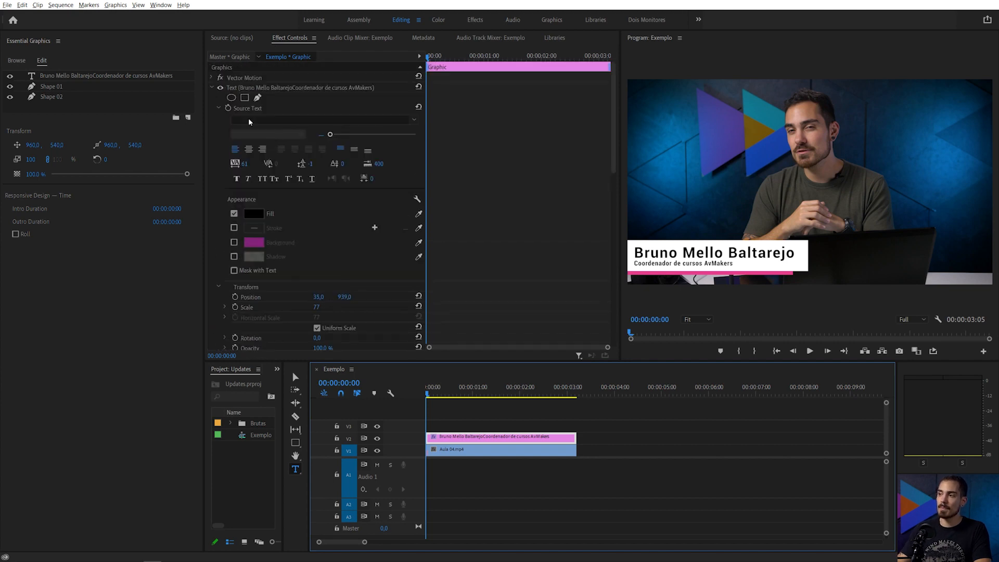
Step: Examine the caption's text, Shape 01 and Shape 02 layers in the effect controls, including the text layer's Transform properties
click(211, 87)
click(211, 97)
click(212, 108)
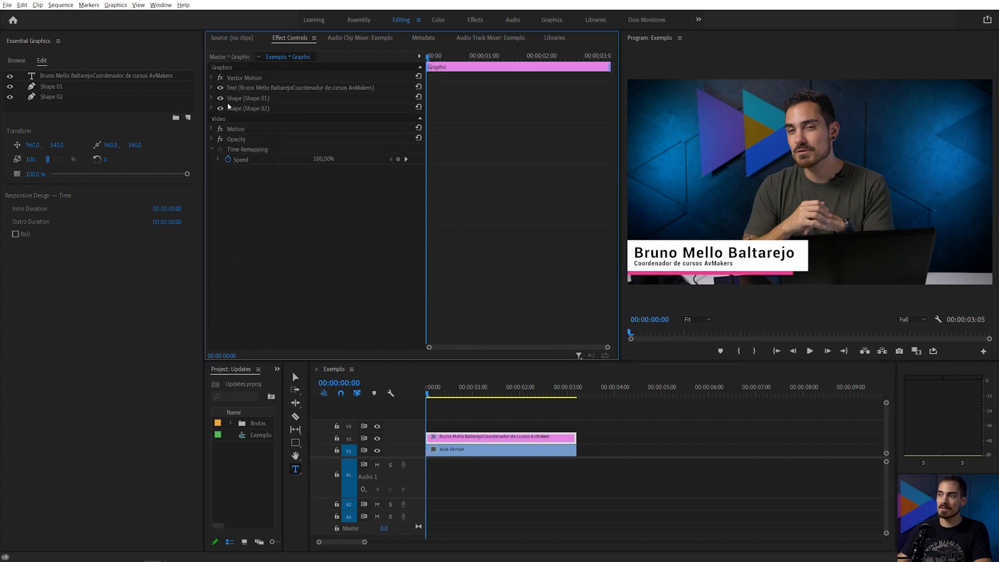
click(253, 87)
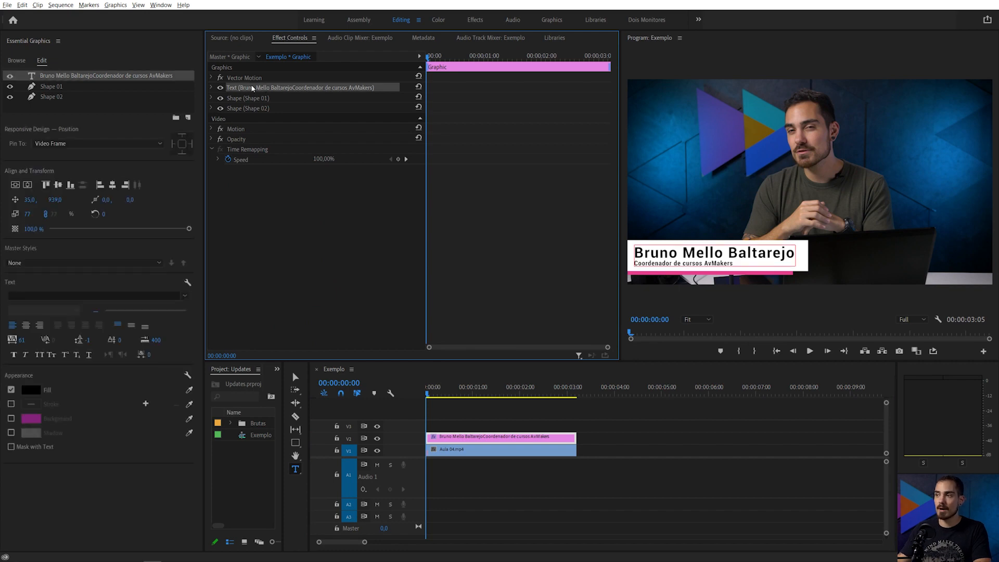
click(250, 98)
click(246, 108)
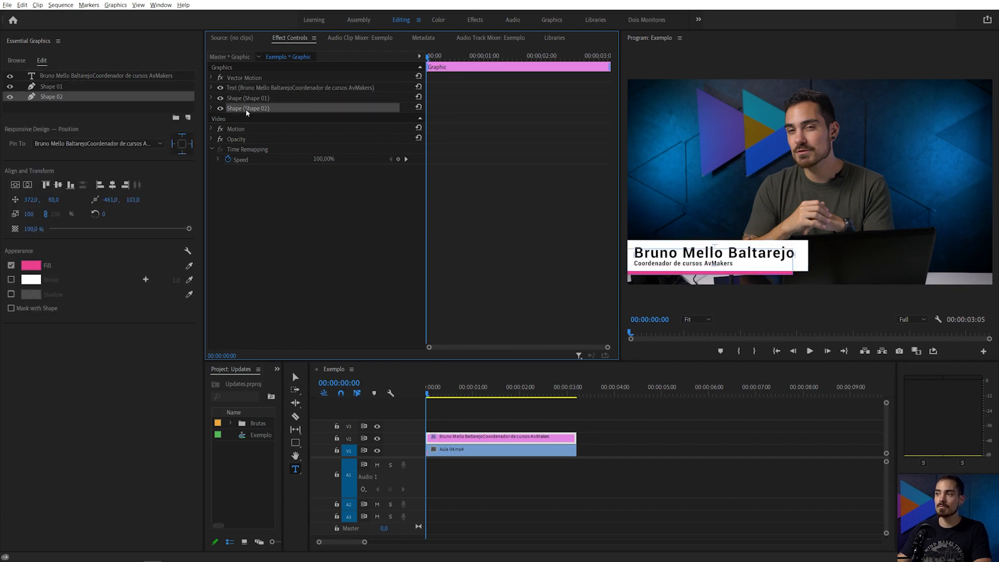
click(229, 88)
click(210, 87)
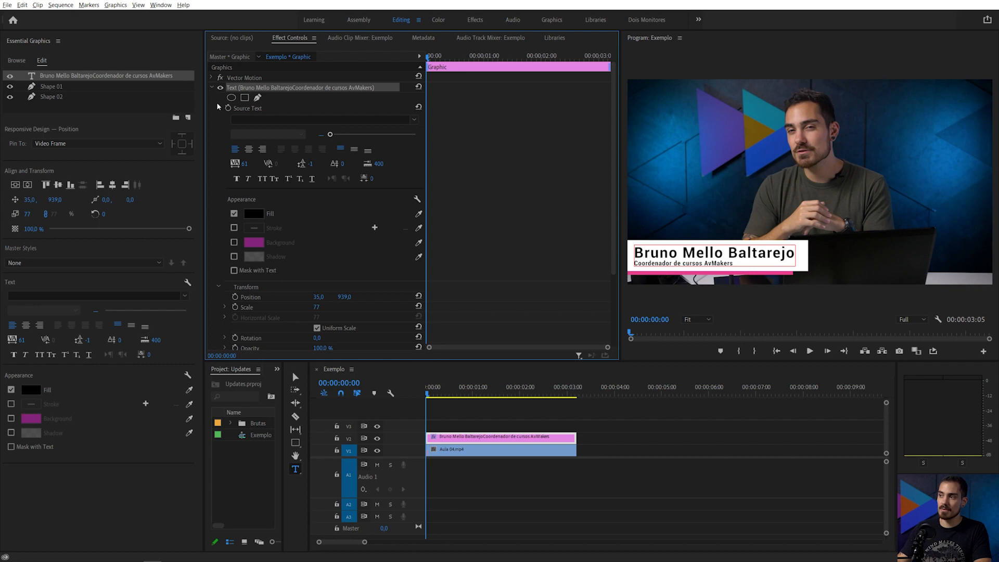
scroll(241, 182, down, 2)
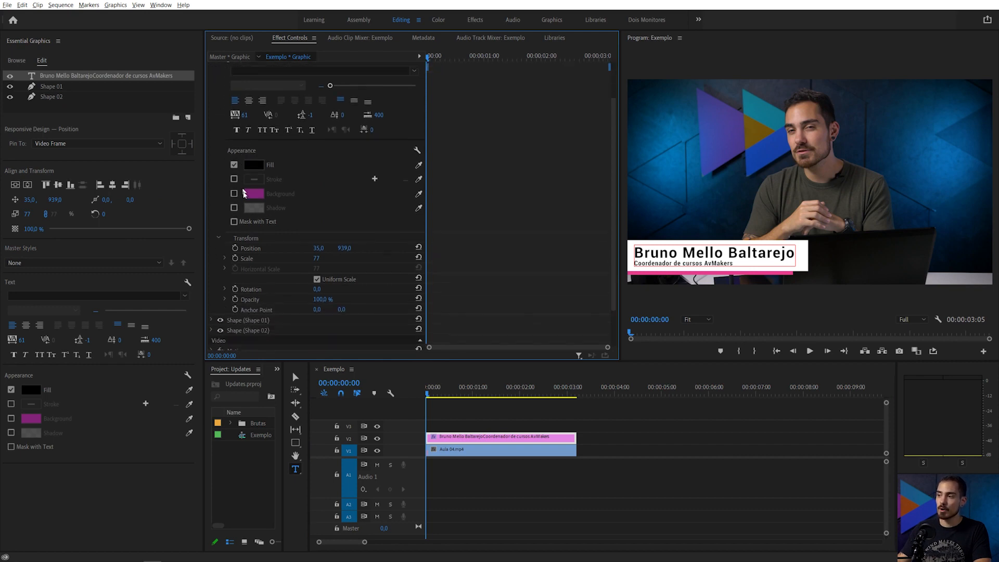
click(247, 240)
scroll(251, 236, down, 1)
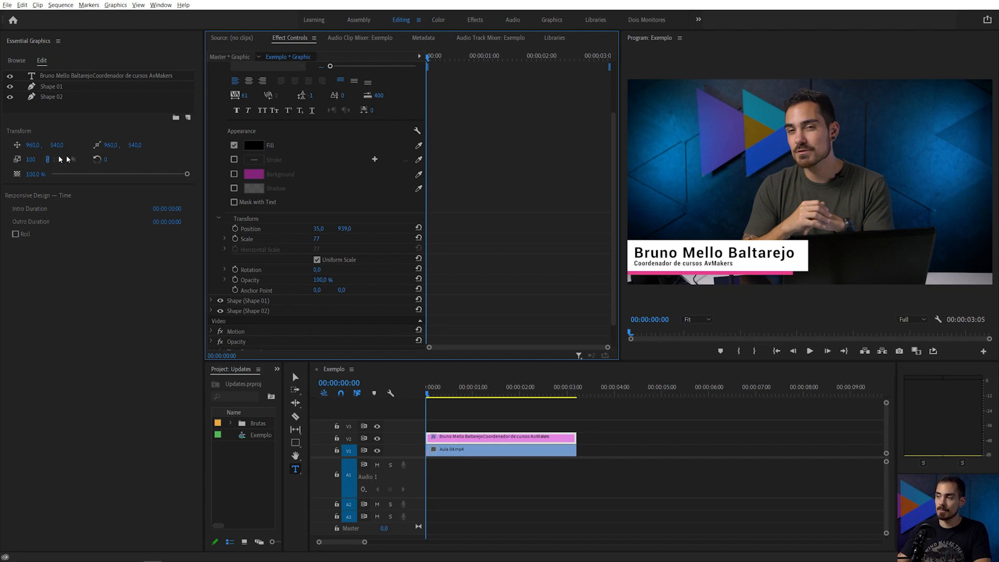
Step: Hide and show again the keyframe timeline beside the effect properties
click(419, 56)
click(611, 56)
click(420, 56)
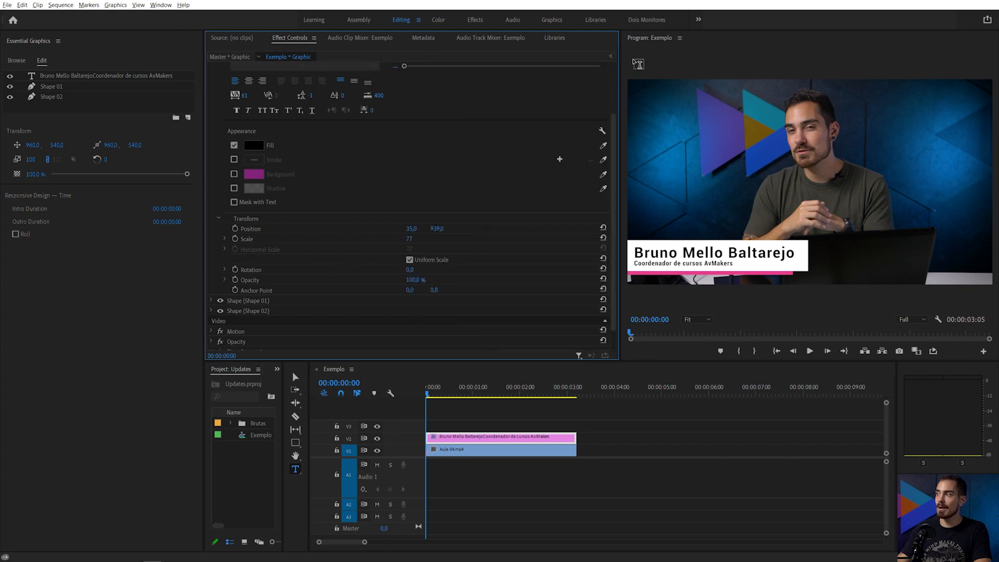
click(612, 58)
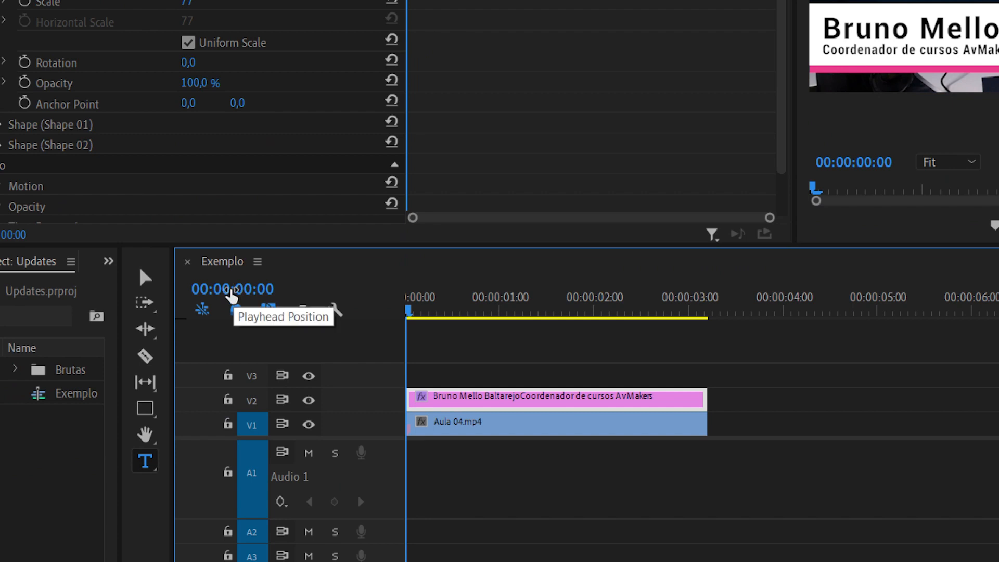
Step: Go to 00:00:00:12 and enable Position and Opacity keyframing for the caption text
click(334, 383)
text(12)
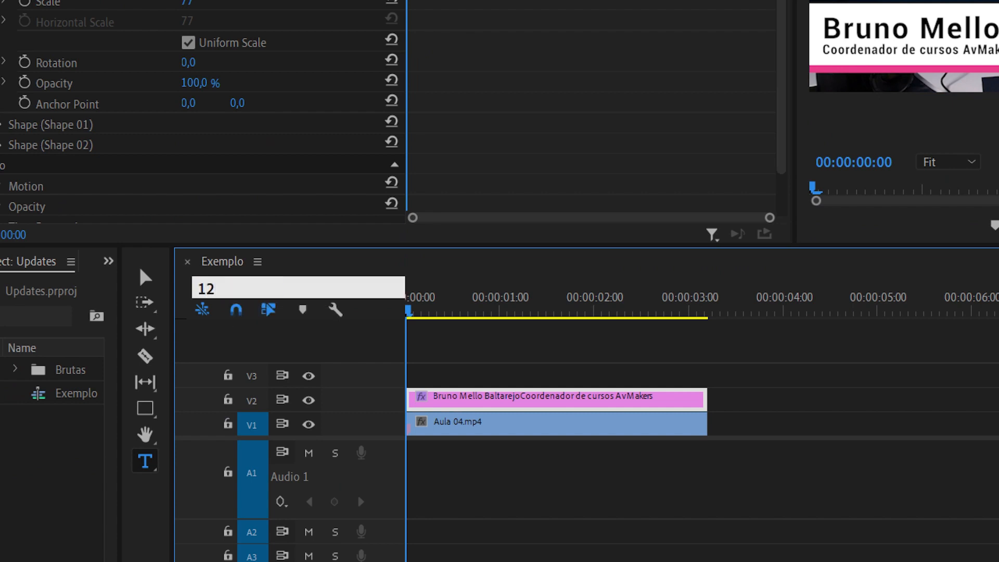
key(Return)
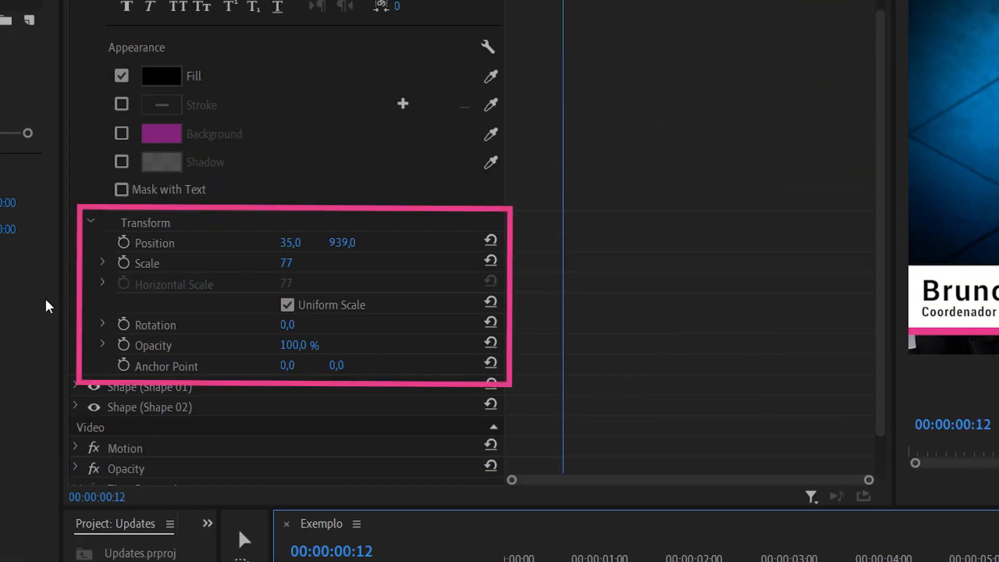
click(124, 243)
click(124, 345)
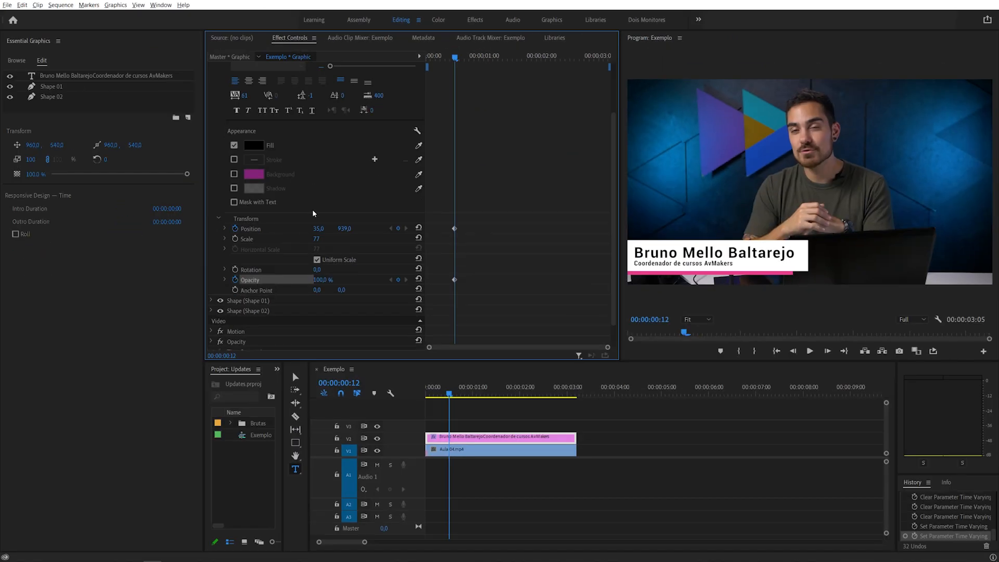
Step: At 00:00:00:00, set the caption text's horizontal position to -921 and its opacity to 0%, and preview the animation
drag(453, 57, 427, 57)
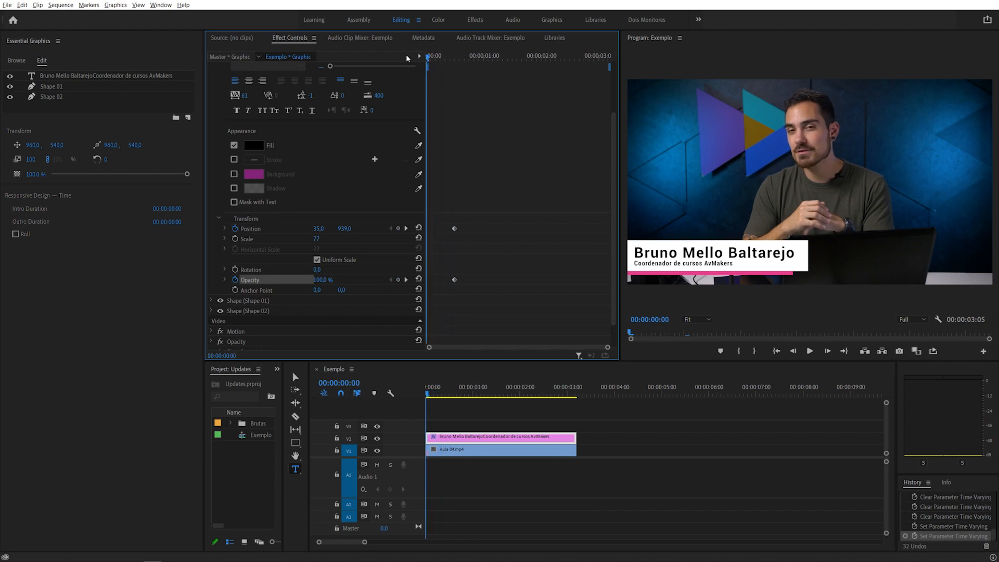
drag(323, 229, 52, 229)
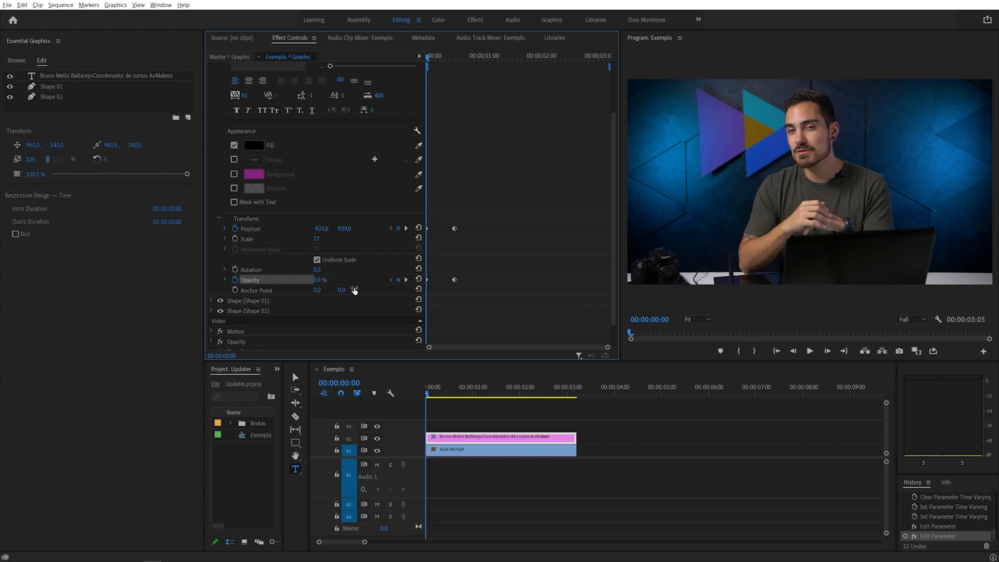
mouse_move(428, 56)
mouse_down()
mouse_move(486, 55)
mouse_move(426, 60)
mouse_up()
key(space)
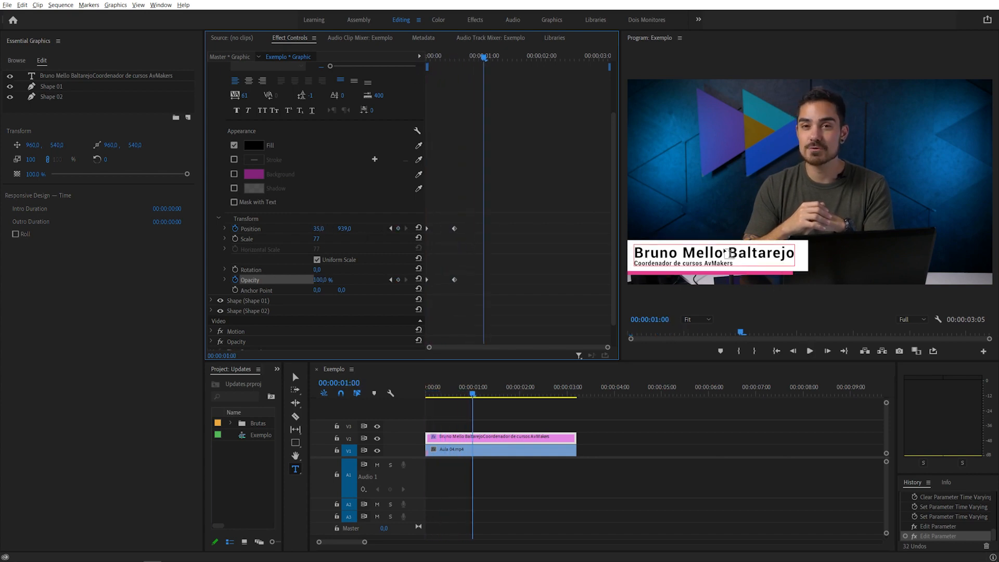
Step: Delete the middle name from the caption's name line
click(698, 255)
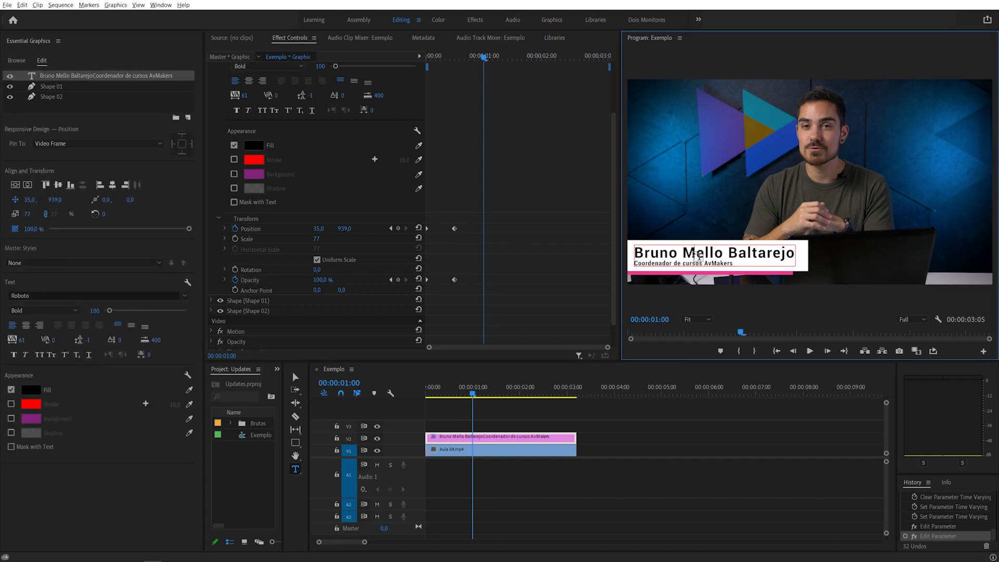
key(Delete)
key(Delete)
key(Delete)
key(Delete)
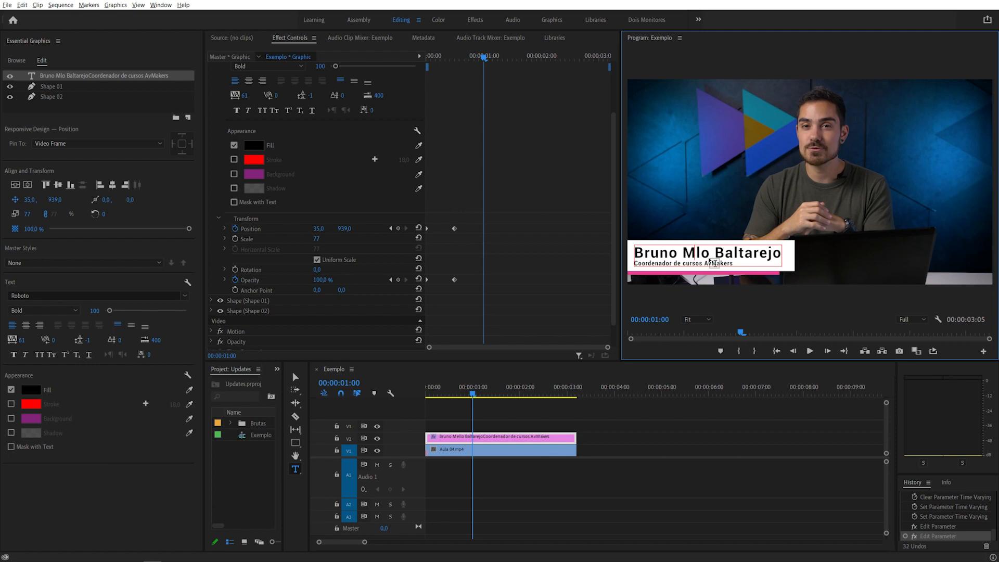
key(BackSpace)
key(BackSpace)
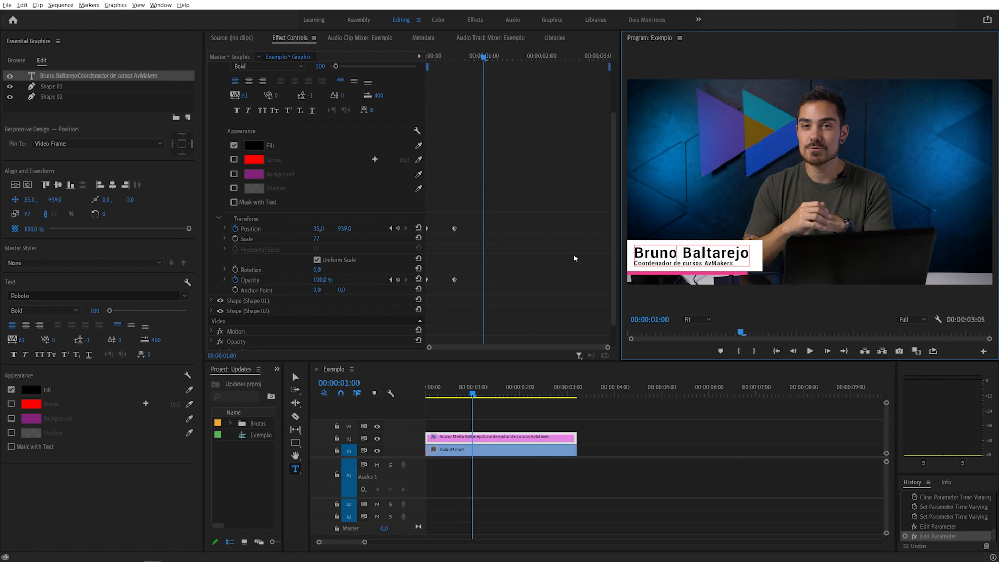
click(515, 225)
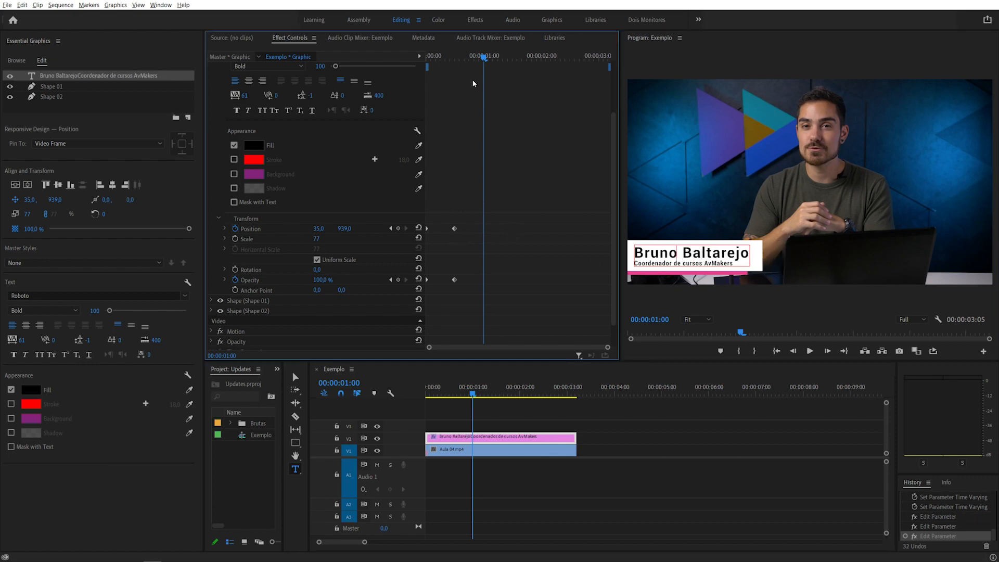
Step: Return to 00:00:00:12 and enable Opacity keyframing for both rectangles, Shape 01 and Shape 02
drag(481, 58, 457, 62)
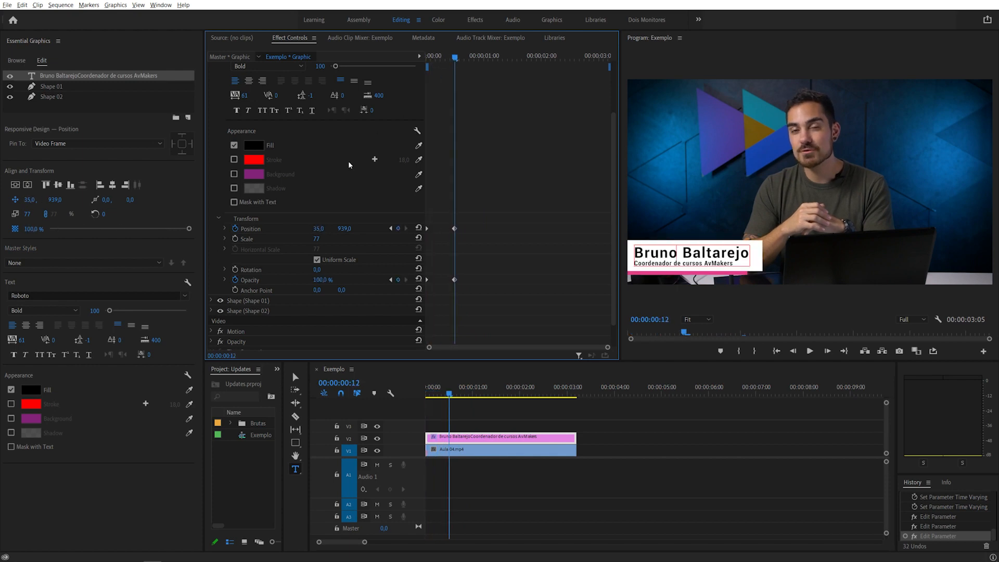
scroll(230, 113, up, 3)
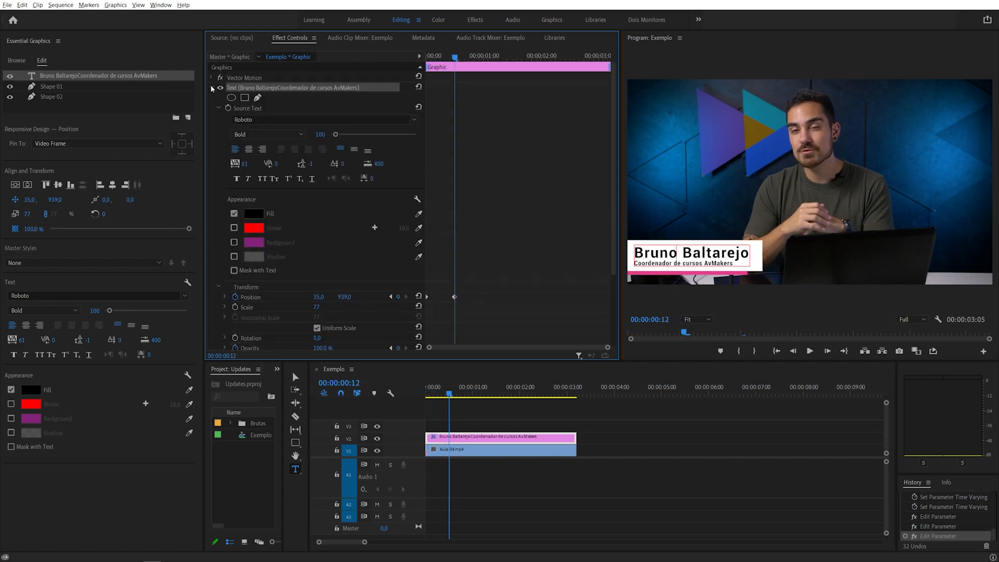
click(211, 87)
click(210, 107)
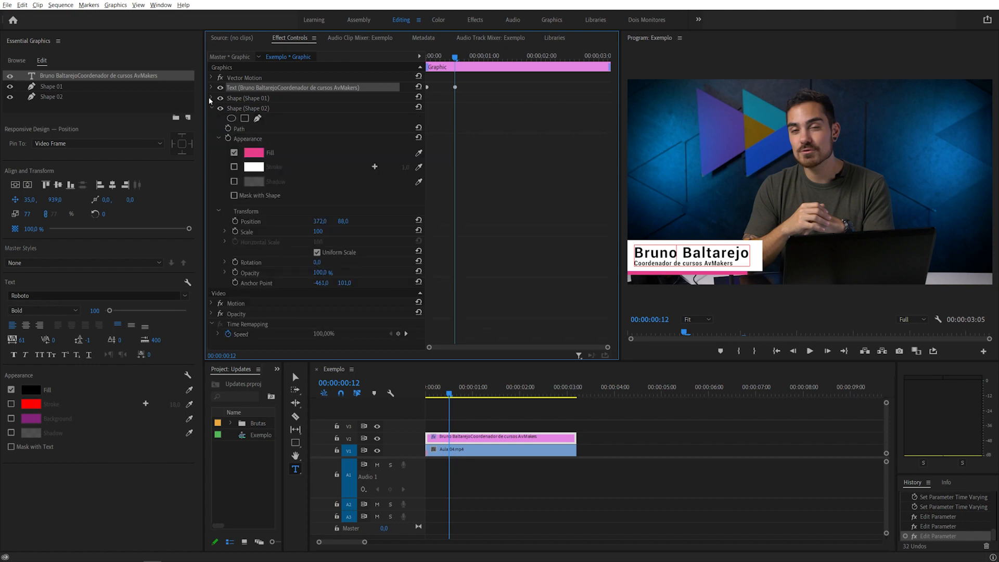
click(211, 98)
click(234, 263)
scroll(250, 253, down, 8)
click(235, 272)
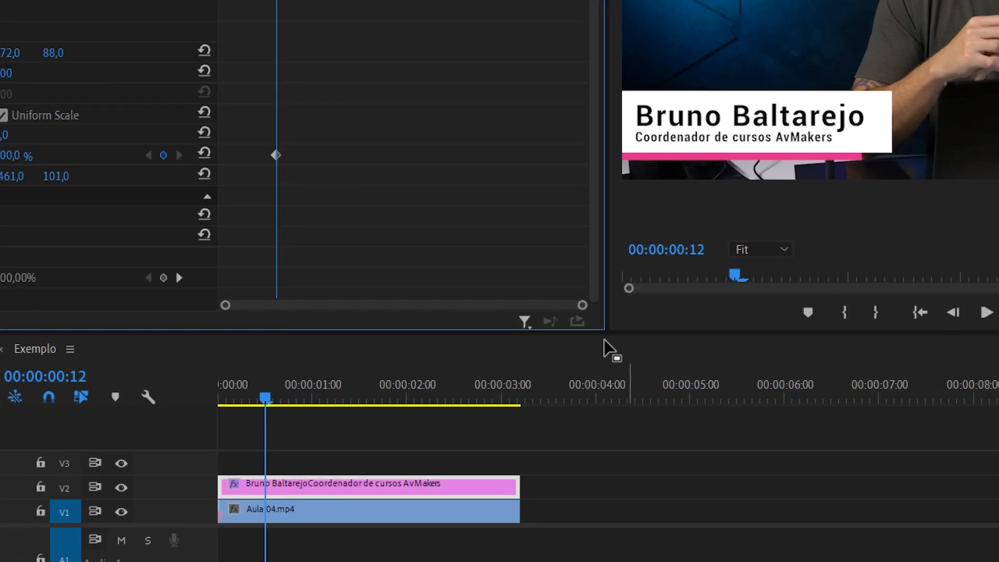
Step: Show only keyframed properties, lower both rectangles' opacity at the clip's start to create fade-in keyframes, and preview the result
click(525, 321)
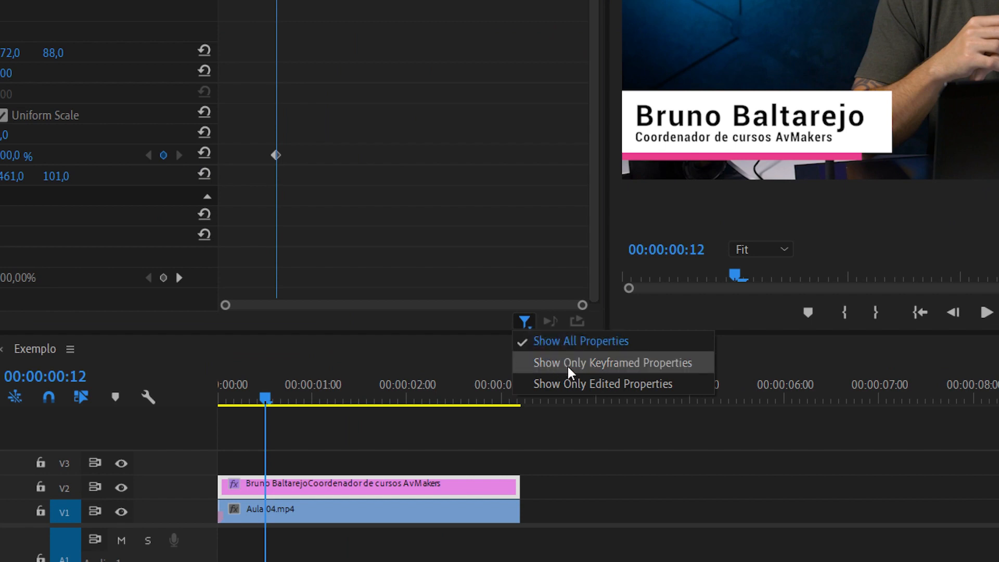
click(602, 363)
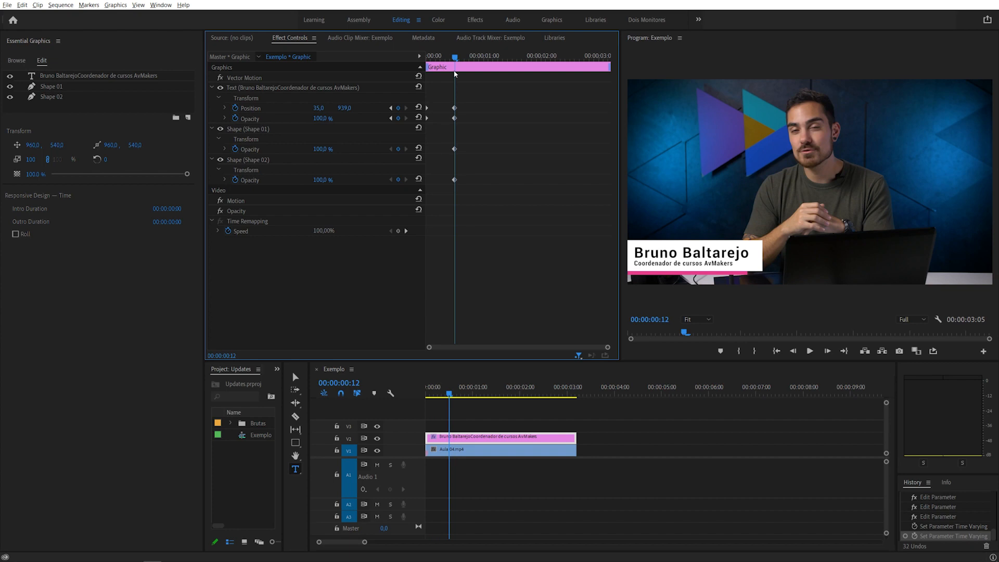
drag(455, 58, 419, 58)
drag(320, 149, 292, 149)
drag(322, 180, 296, 180)
key(space)
click(437, 60)
drag(437, 60, 463, 58)
Step: Apply Ease In temporal interpolation to all the Position and Opacity keyframes at 00:00:00:12
drag(451, 112, 461, 187)
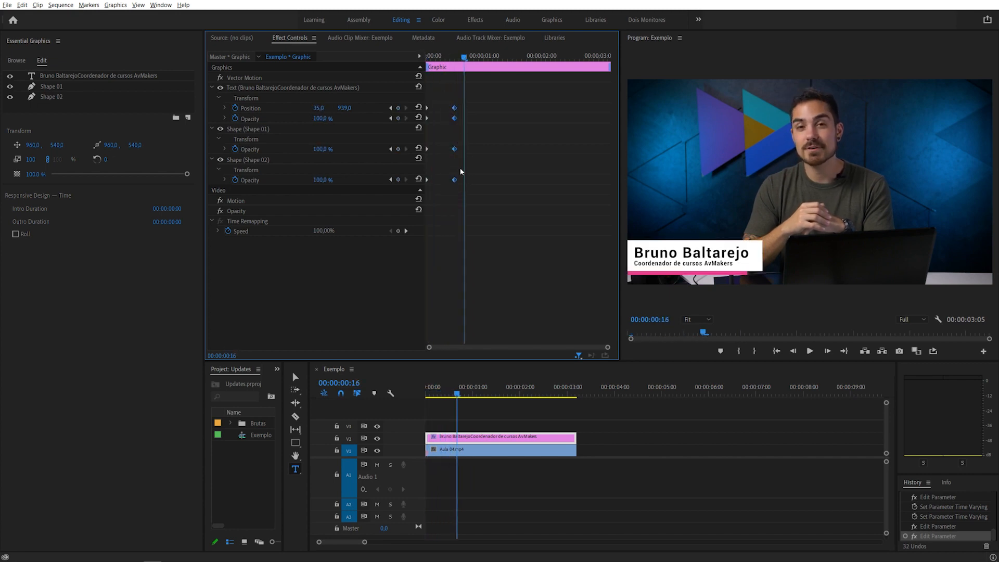
right_click(453, 119)
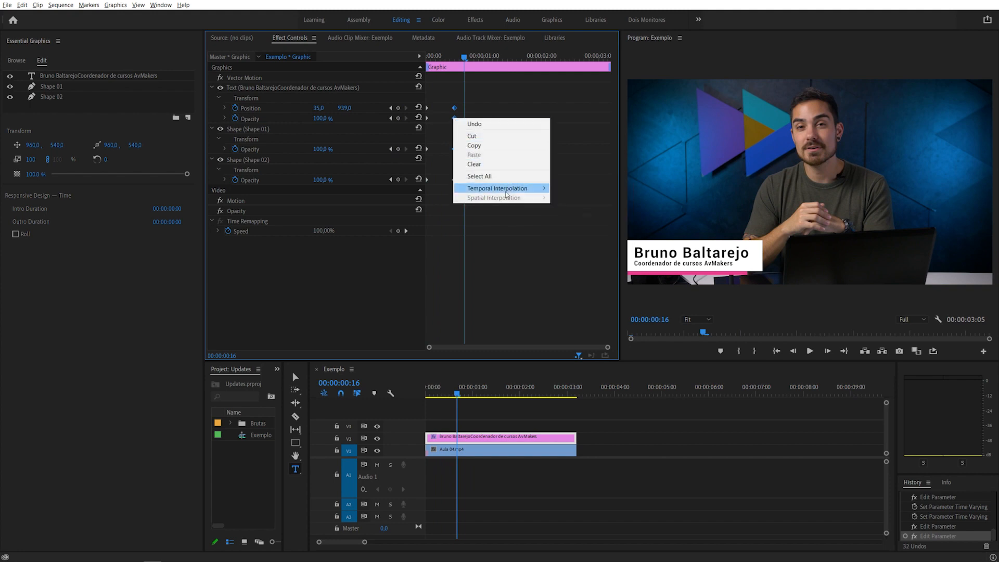
mouse_move(504, 190)
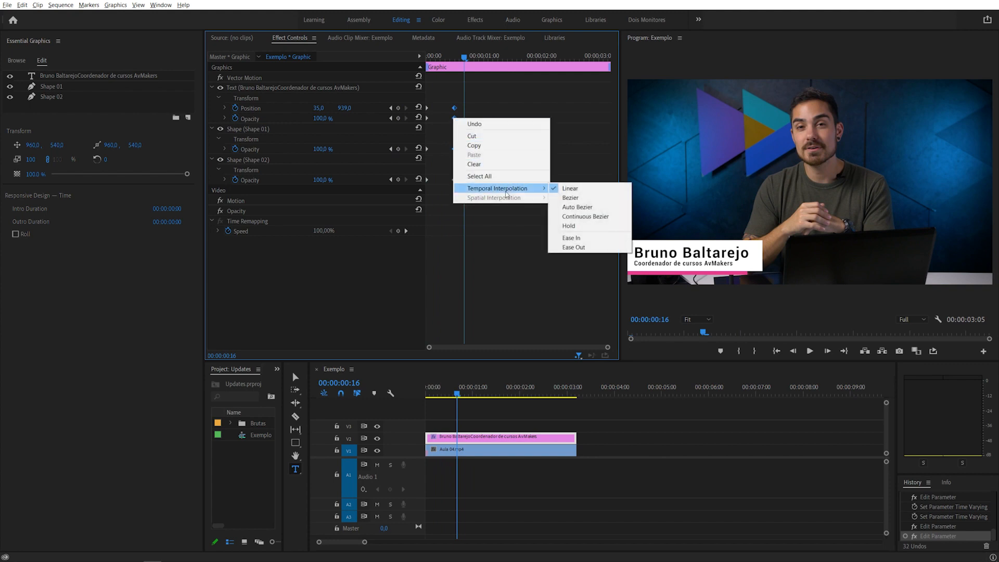
click(572, 238)
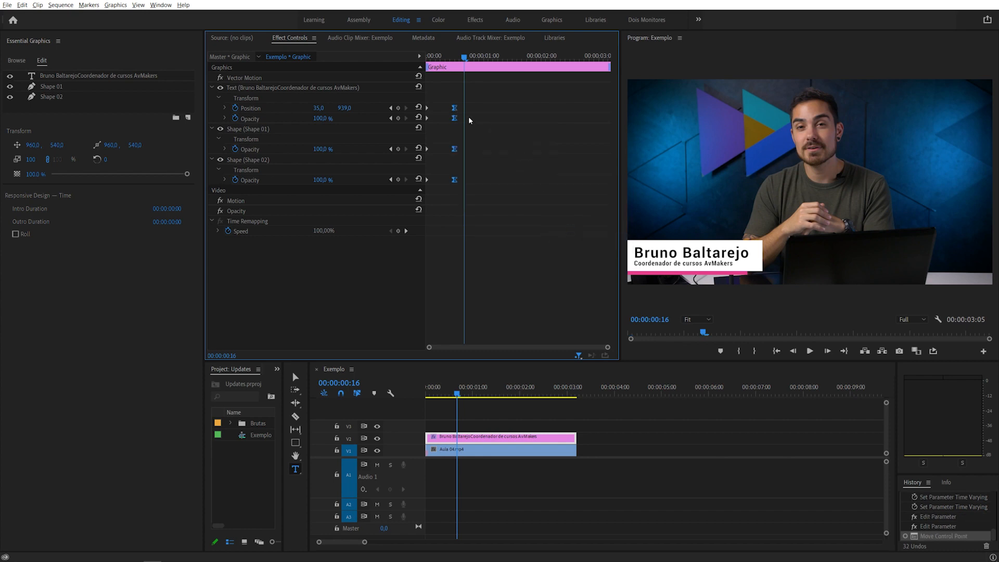
Step: Examine the velocity graph of the caption text's opacity and play the eased animation from the start
click(225, 119)
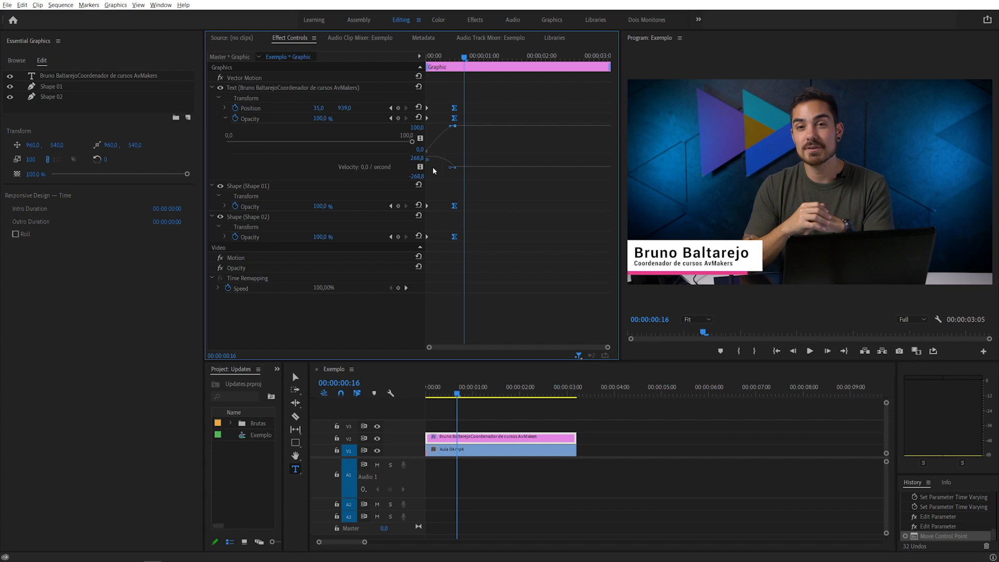
drag(428, 158, 443, 157)
click(225, 119)
click(436, 56)
mouse_move(436, 56)
mouse_down()
mouse_move(408, 56)
mouse_move(446, 56)
mouse_move(421, 57)
mouse_up()
key(space)
key(space)
Step: Move the eased keyframes of the text and both rectangles to about 00:00:00:16 and preview the slower animation
drag(448, 97, 464, 181)
key(space)
key(space)
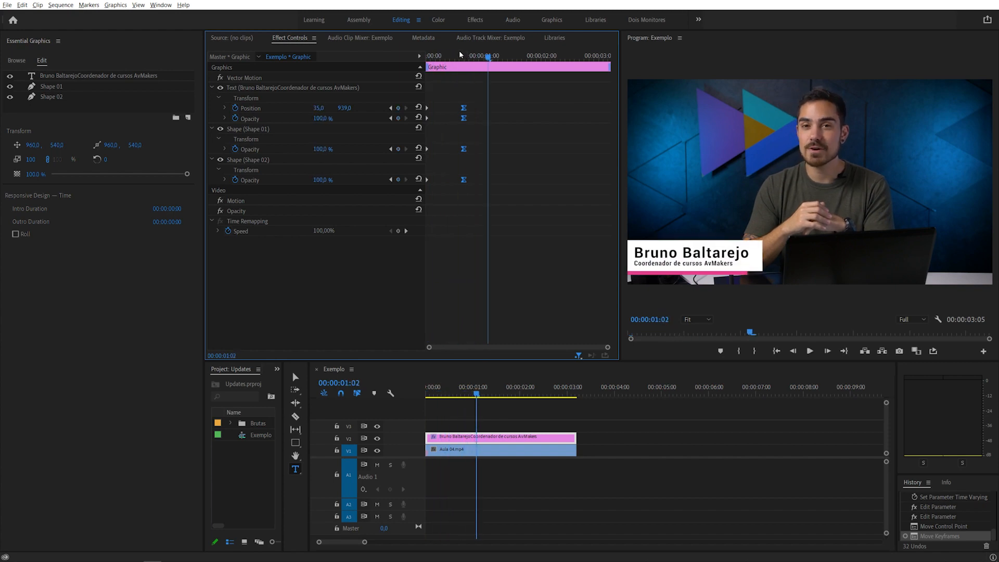
drag(459, 54, 403, 57)
key(space)
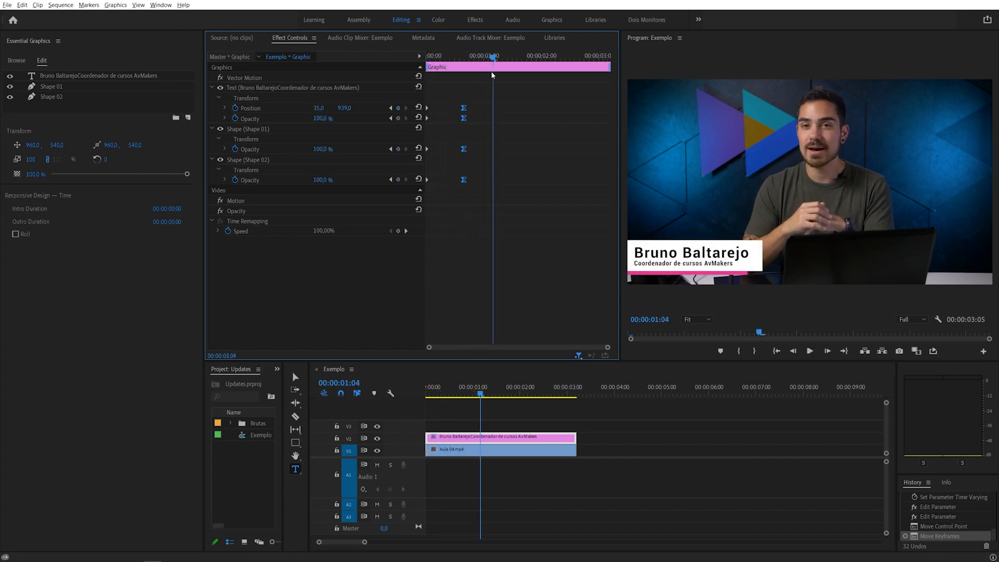
drag(463, 58, 385, 66)
key(space)
key(space)
click(225, 119)
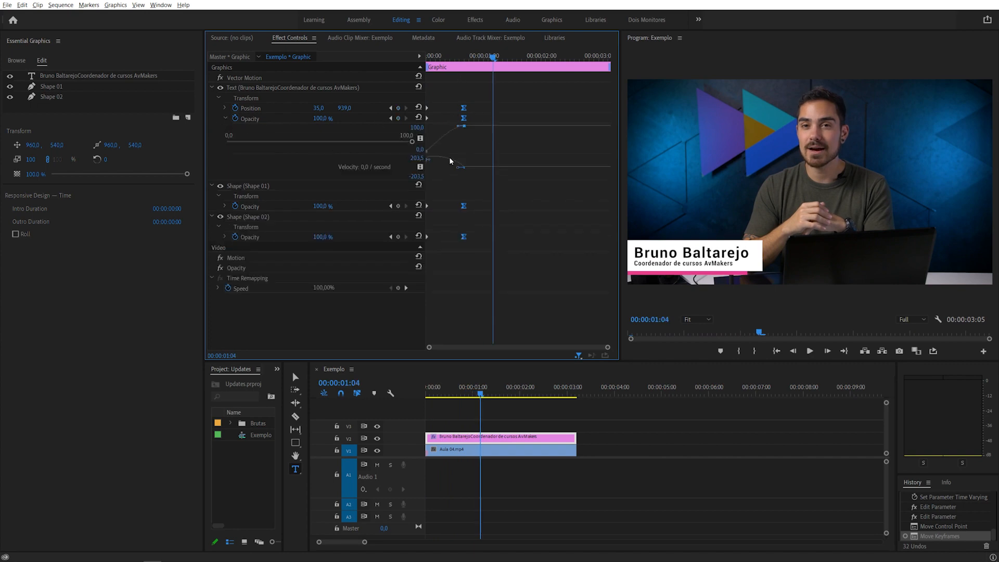
drag(457, 167, 458, 169)
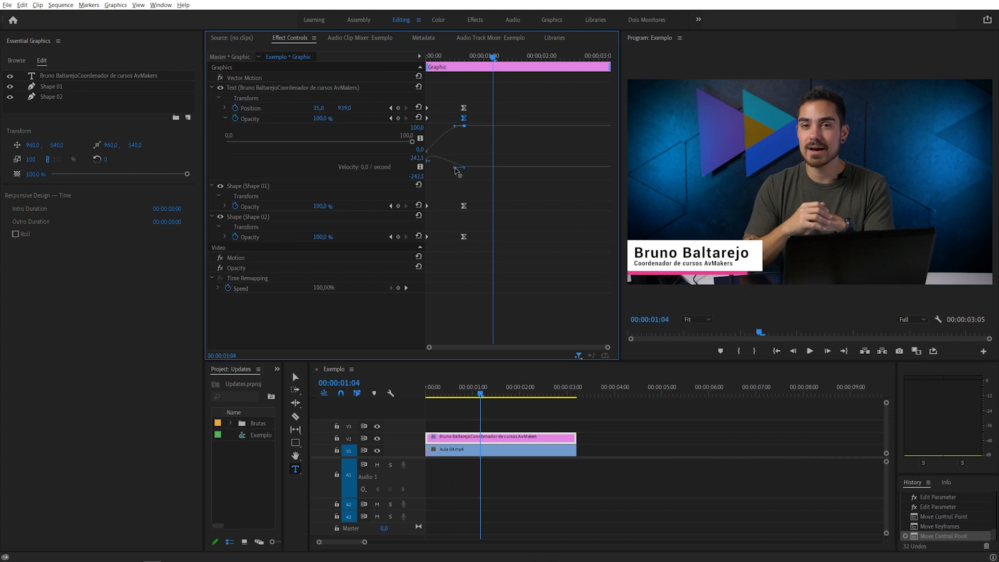
key(ctrl+z)
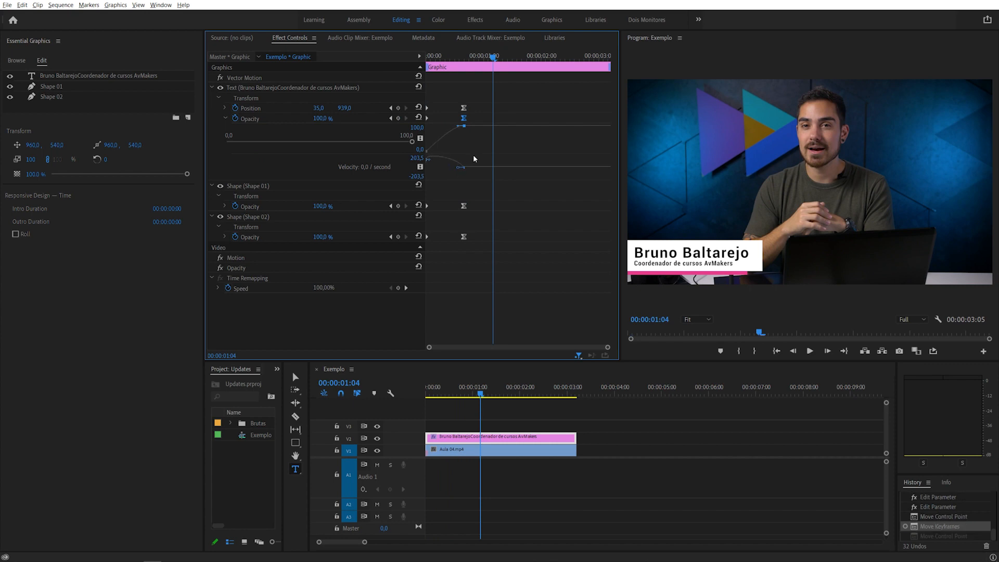
click(225, 119)
Step: Reshape the caption text's Position velocity curve so the motion starts fast and slows toward the second keyframe, and preview it from the start
click(225, 109)
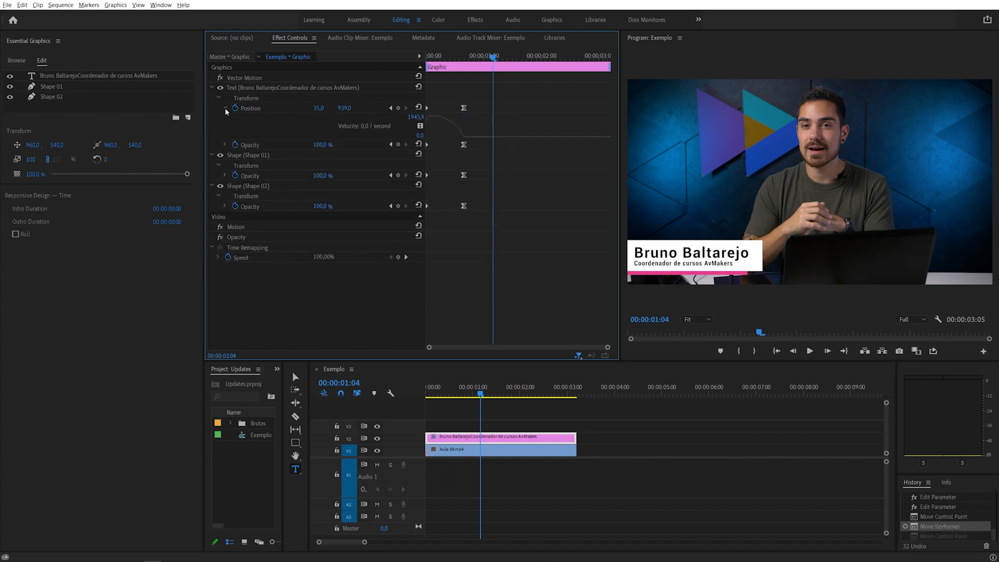
click(460, 146)
drag(457, 137, 424, 125)
drag(437, 58, 425, 56)
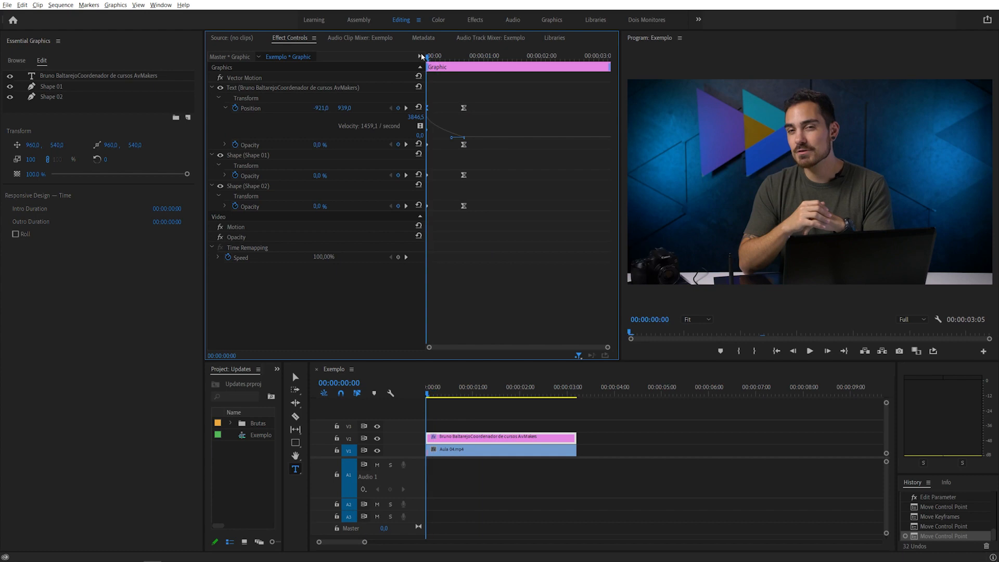
key(space)
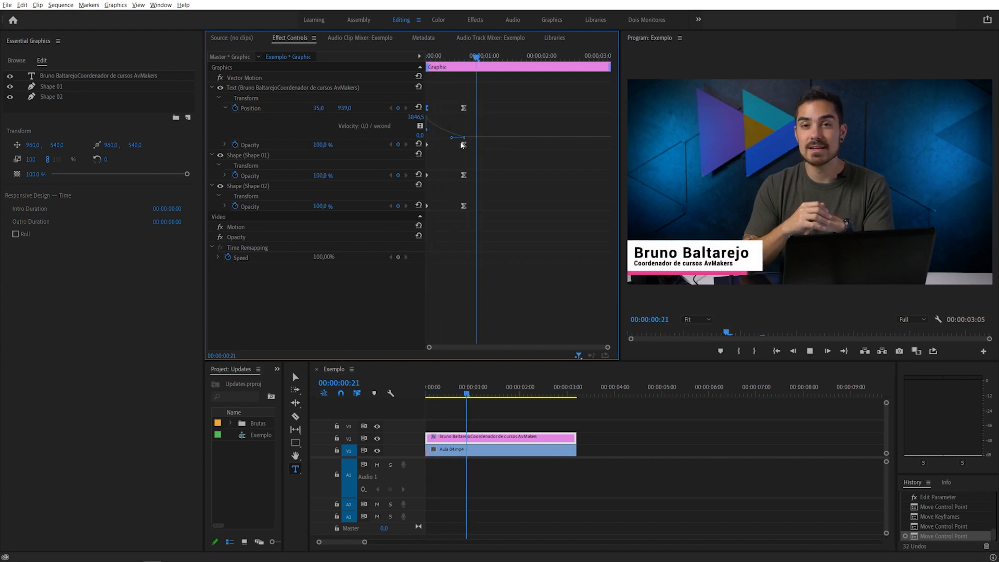
drag(442, 58, 417, 83)
key(space)
key(space)
drag(442, 55, 404, 49)
key(space)
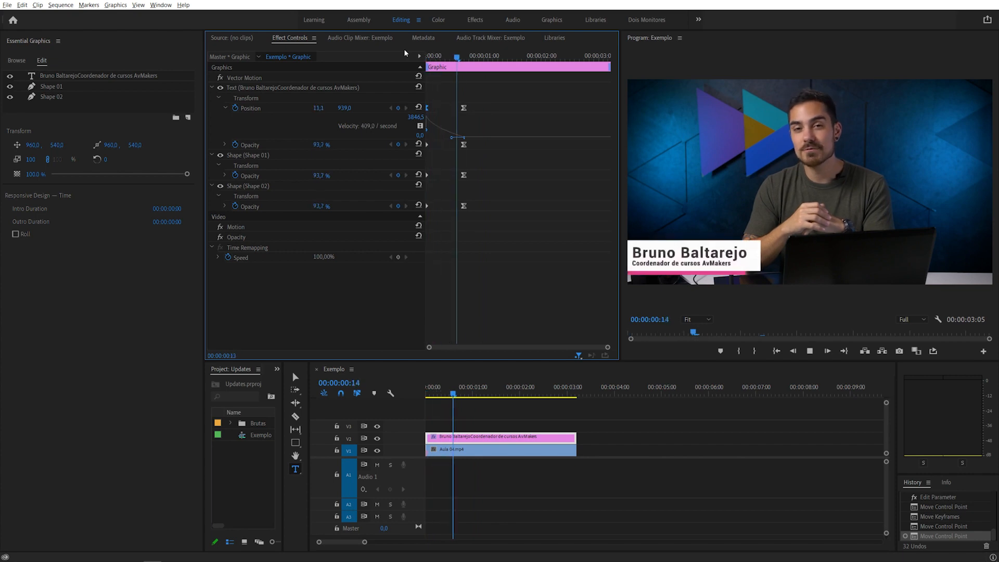
key(space)
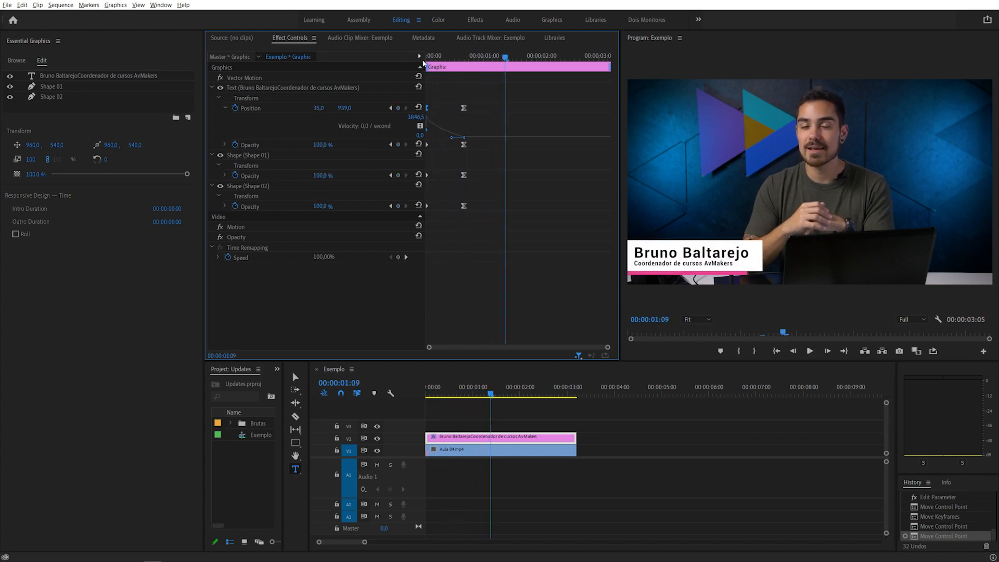
Step: Set the whole graphic's Intro Duration to 00:00:00:12 and extend it to 00:00:00:17, past the last entrance keyframes
click(212, 88)
drag(480, 59, 417, 53)
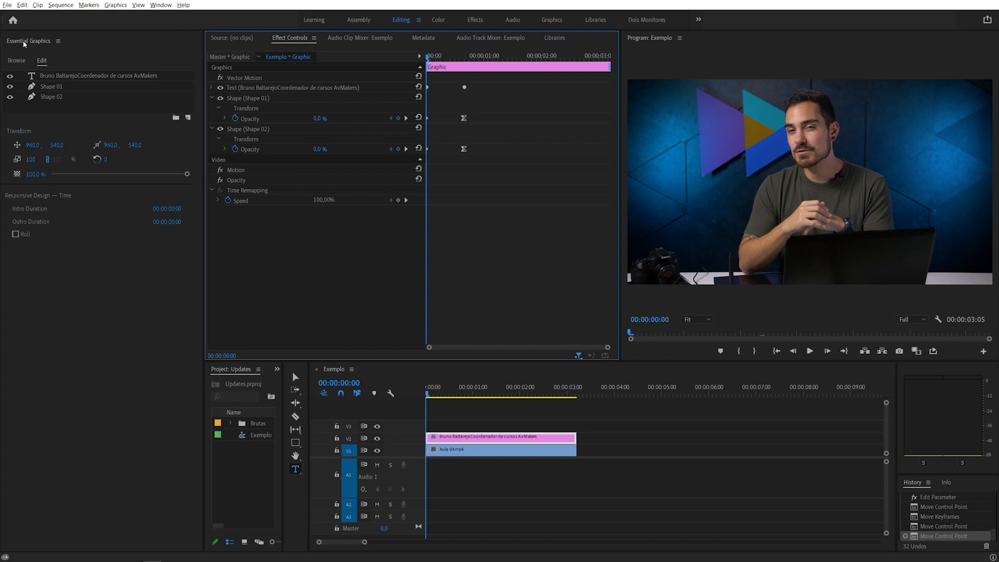
click(49, 77)
click(47, 96)
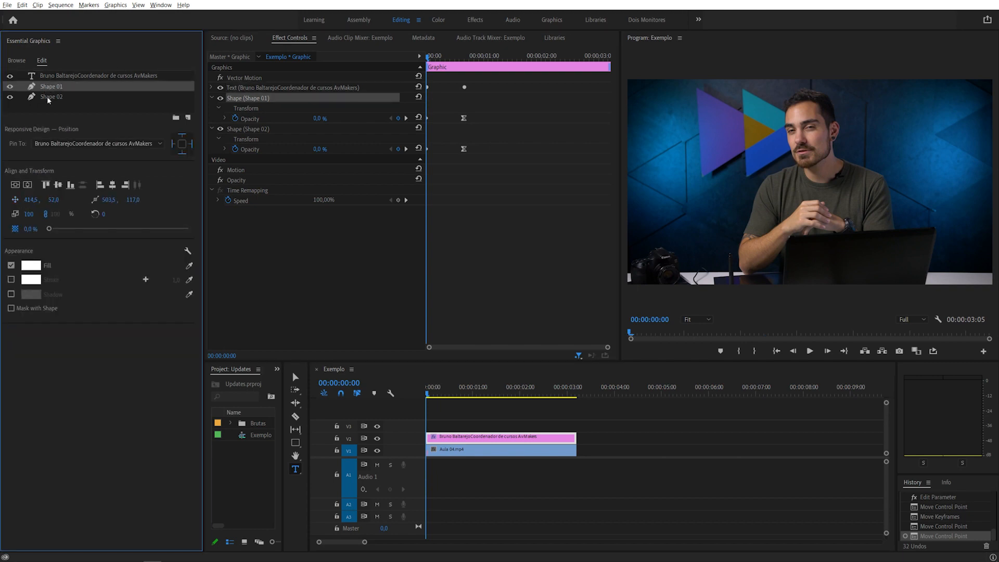
click(44, 109)
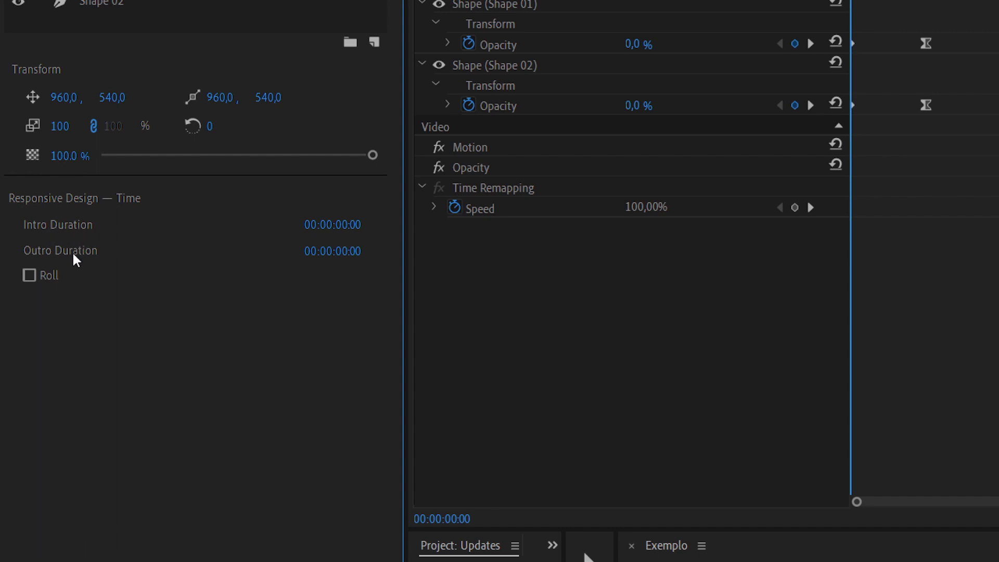
click(354, 227)
drag(360, 225, 427, 225)
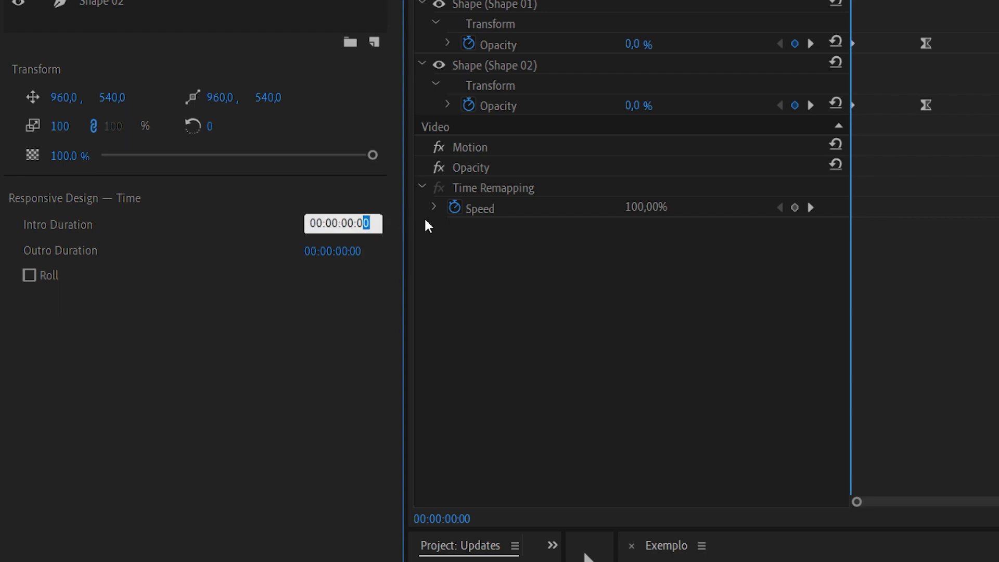
text(12)
key(Return)
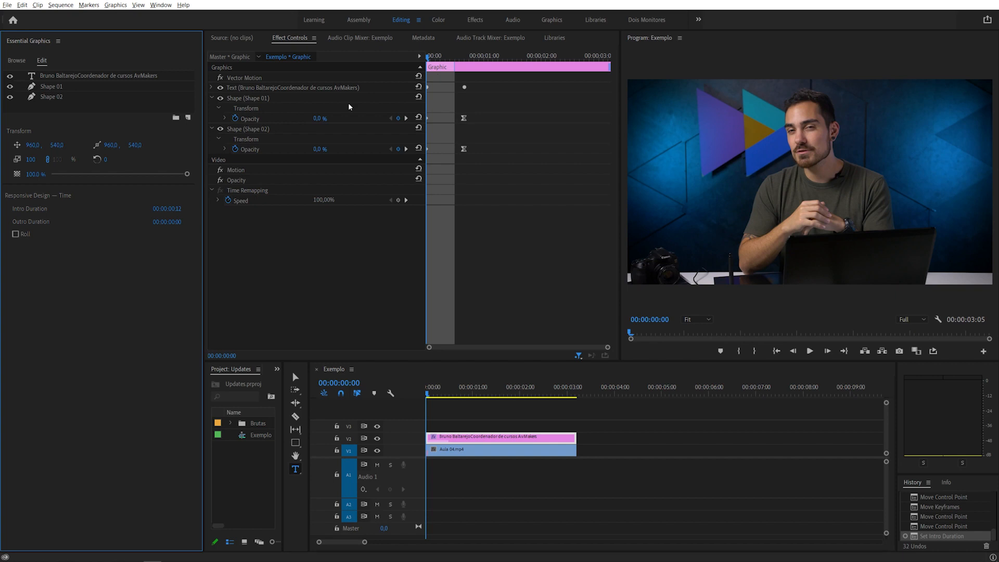
click(456, 65)
mouse_move(456, 64)
mouse_down()
mouse_move(421, 67)
mouse_move(466, 67)
mouse_up()
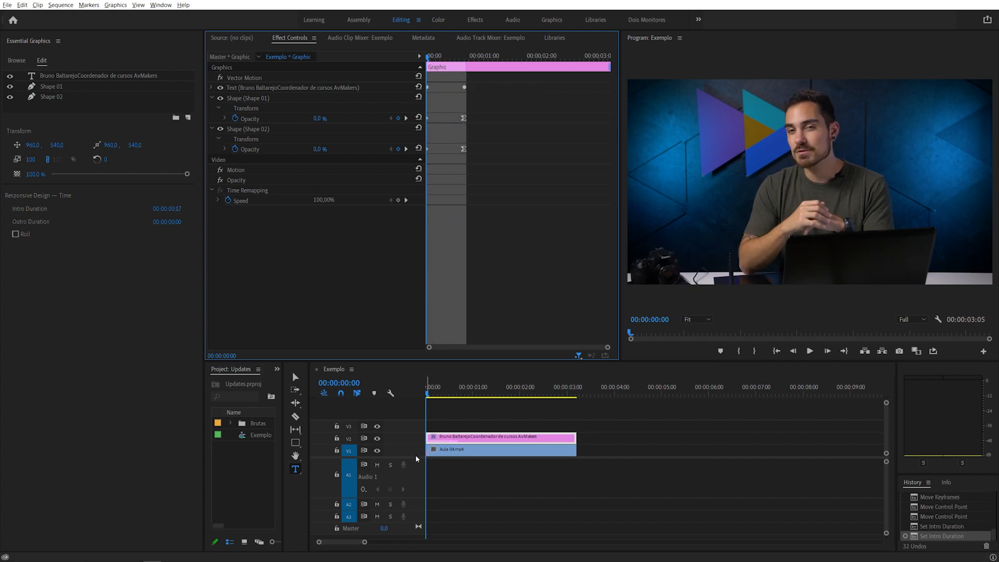
Step: Enlarge the video track area, test the protected intro by trimming the caption clip's end back and forth, and play the animation
drag(415, 458, 415, 509)
mouse_move(574, 489)
mouse_down()
mouse_move(733, 489)
mouse_move(451, 488)
mouse_move(635, 487)
mouse_move(576, 487)
mouse_up()
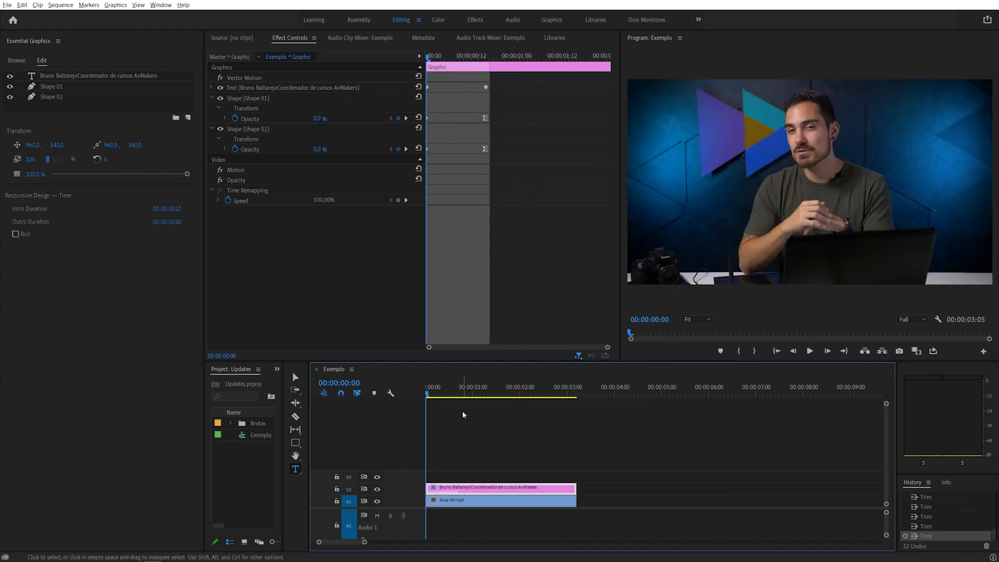
drag(435, 58, 394, 53)
key(space)
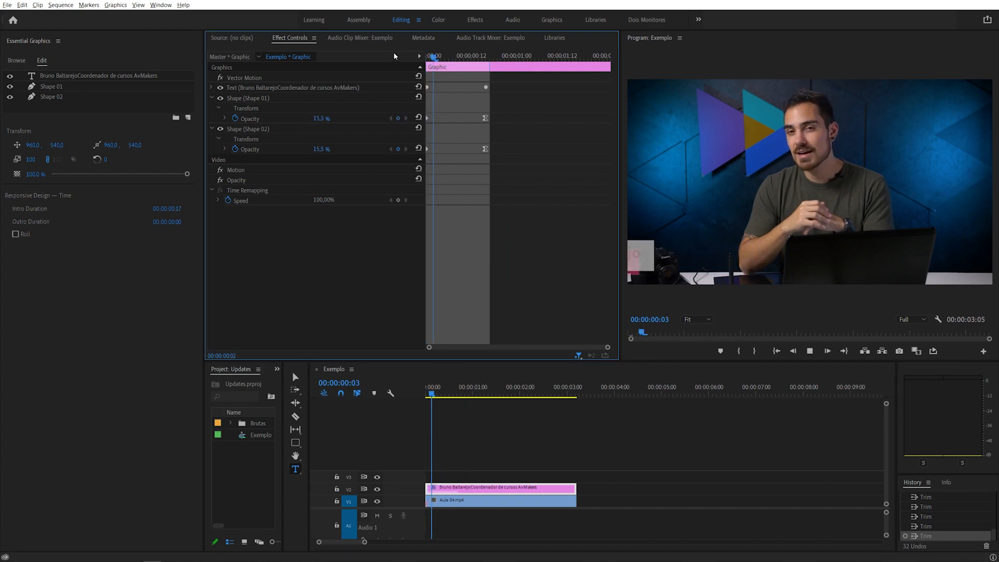
key(space)
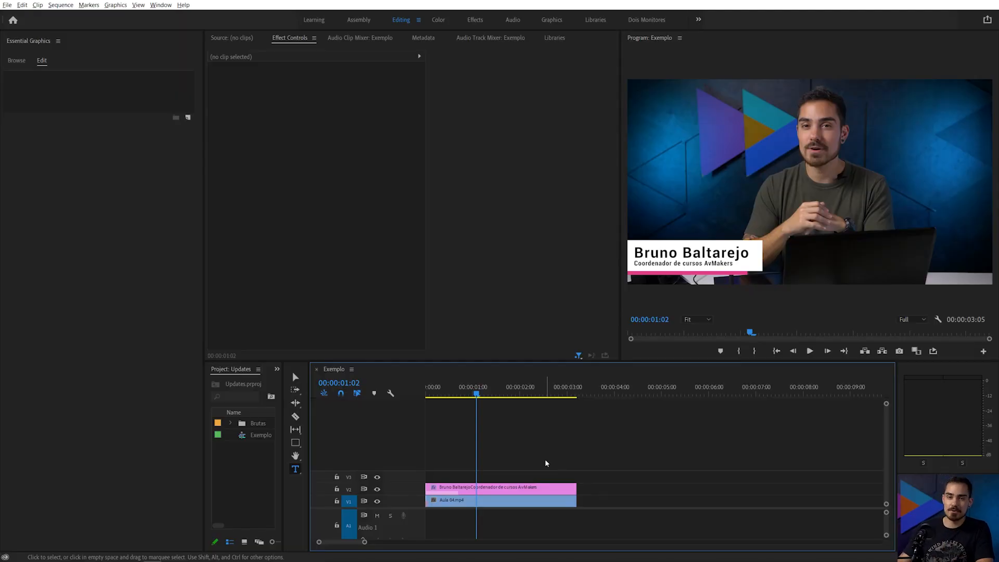
Step: Start exporting the caption clip as a Motion Graphics Template named GC_Template_Premiere
click(468, 485)
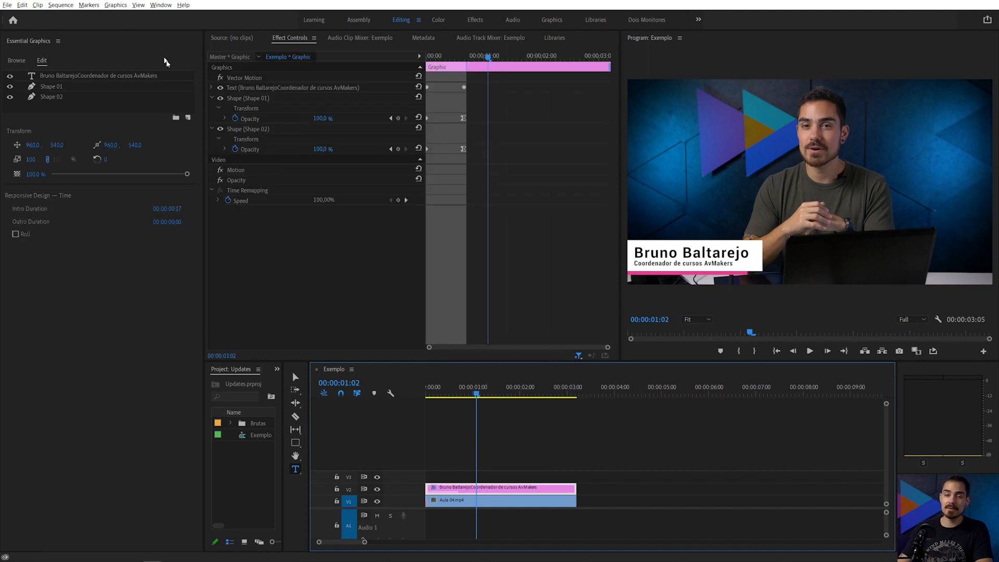
click(121, 6)
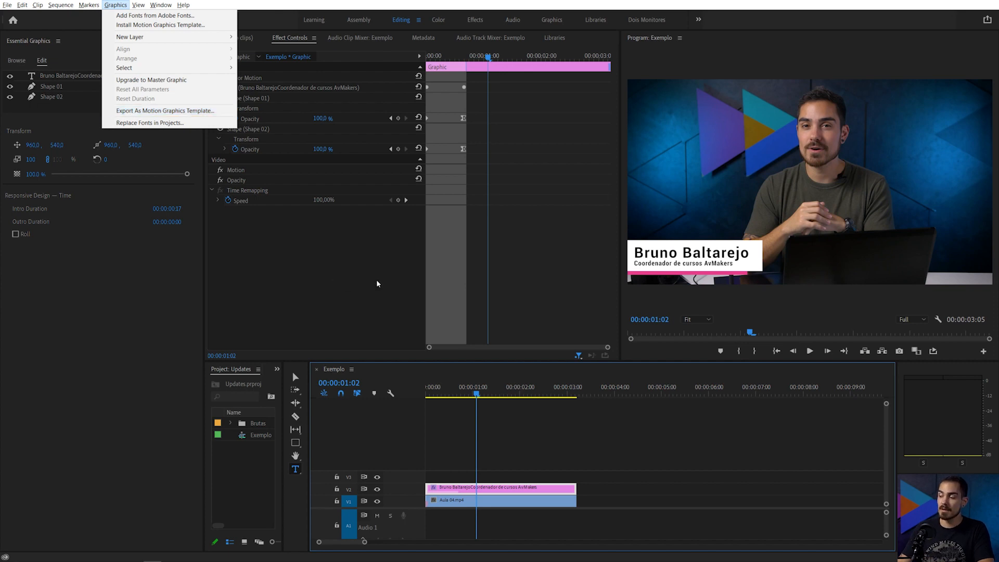
click(488, 487)
click(485, 489)
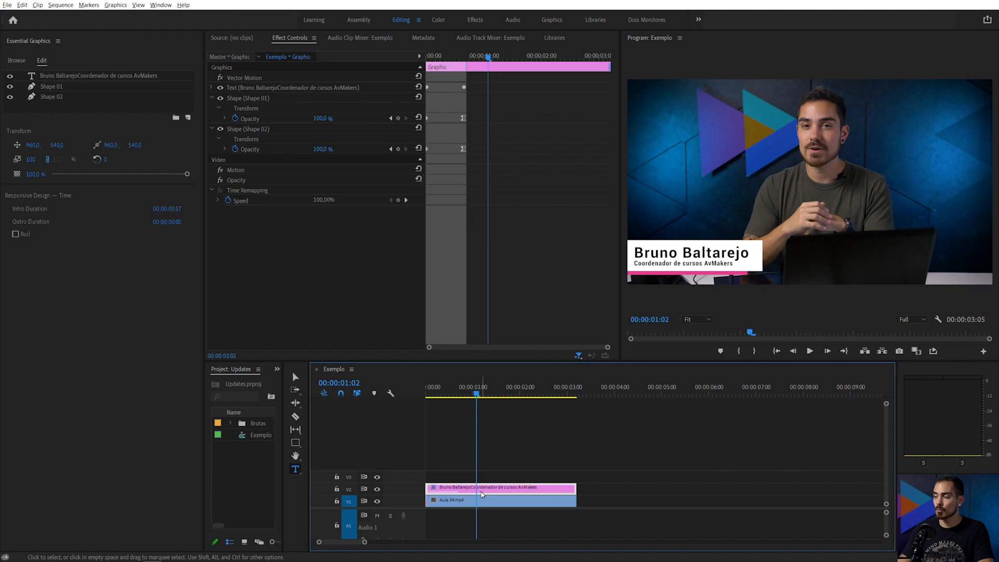
right_click(484, 491)
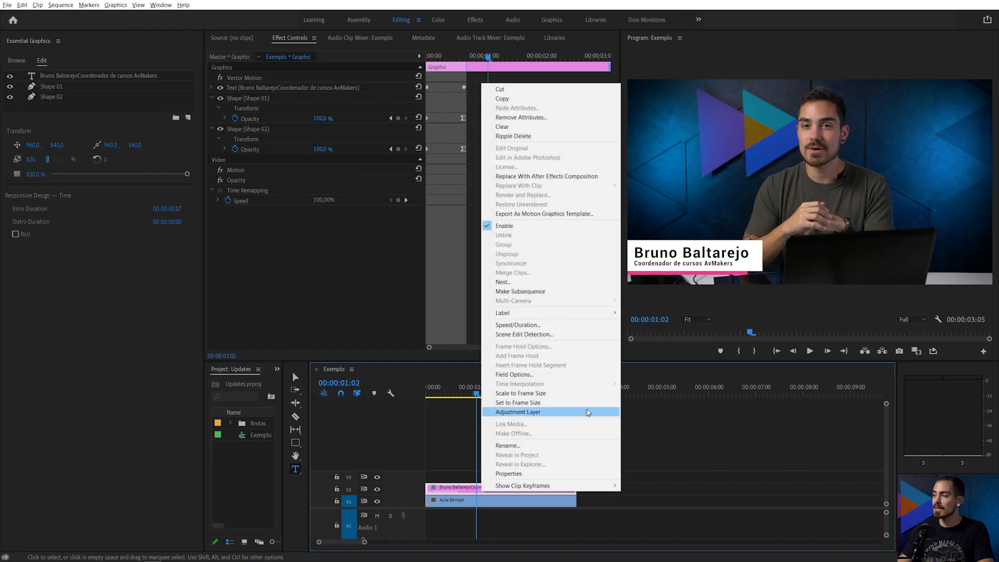
click(526, 214)
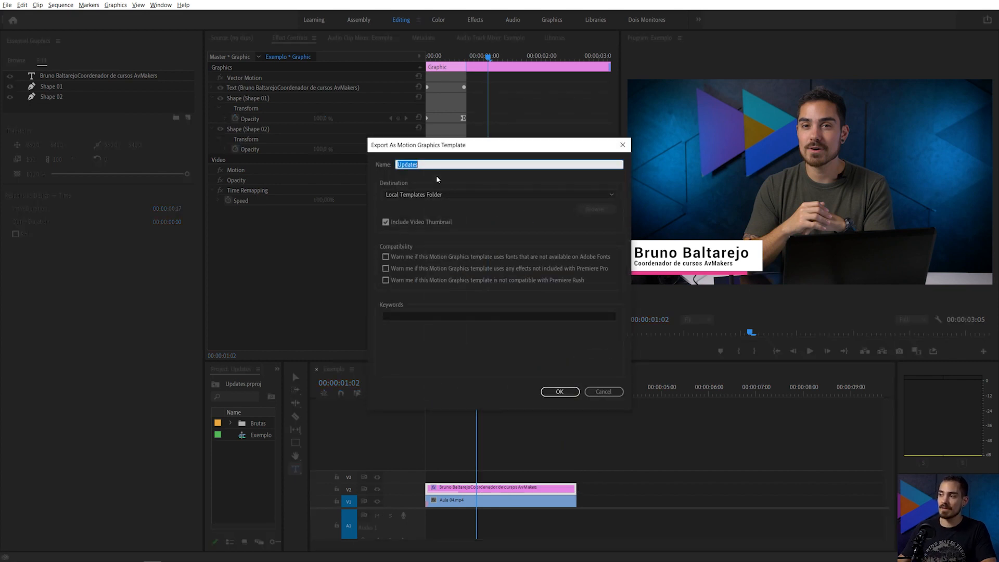
text(G)
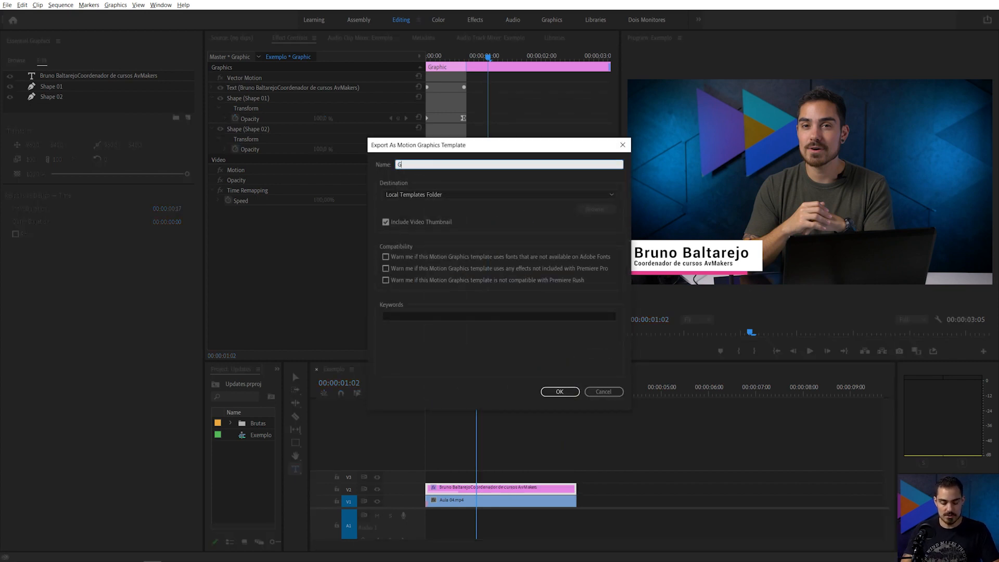
text(C_Templat)
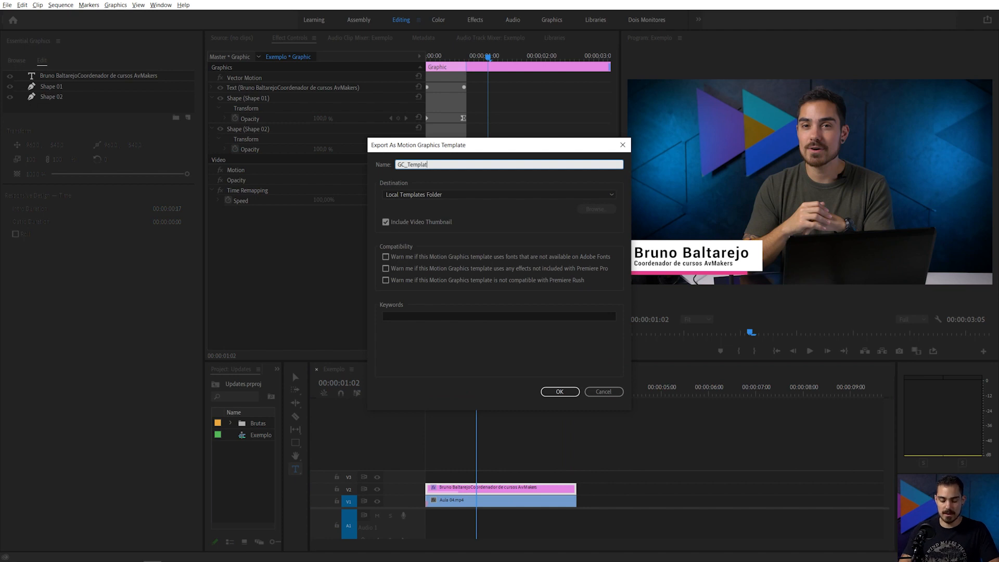
text(e_Premiere)
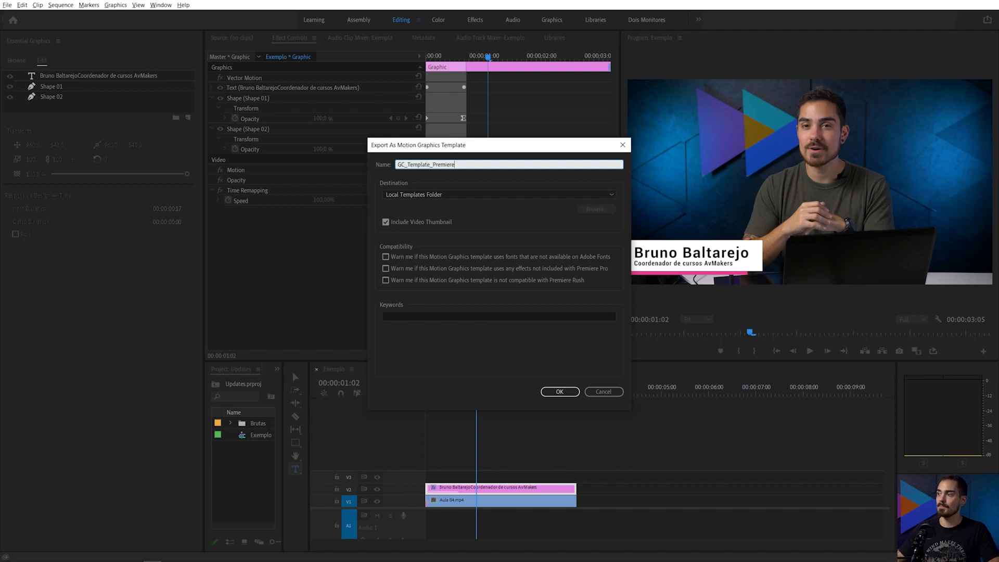
Step: Set the template's destination to Local Drive with the desktop folder (Área de Trabalho) as its location, and review the other destinations
click(436, 195)
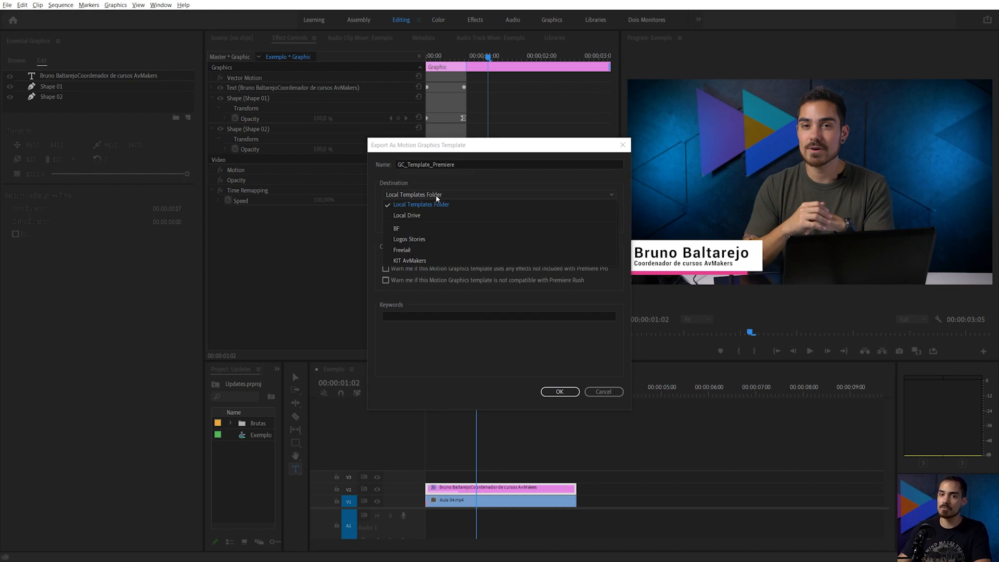
click(418, 215)
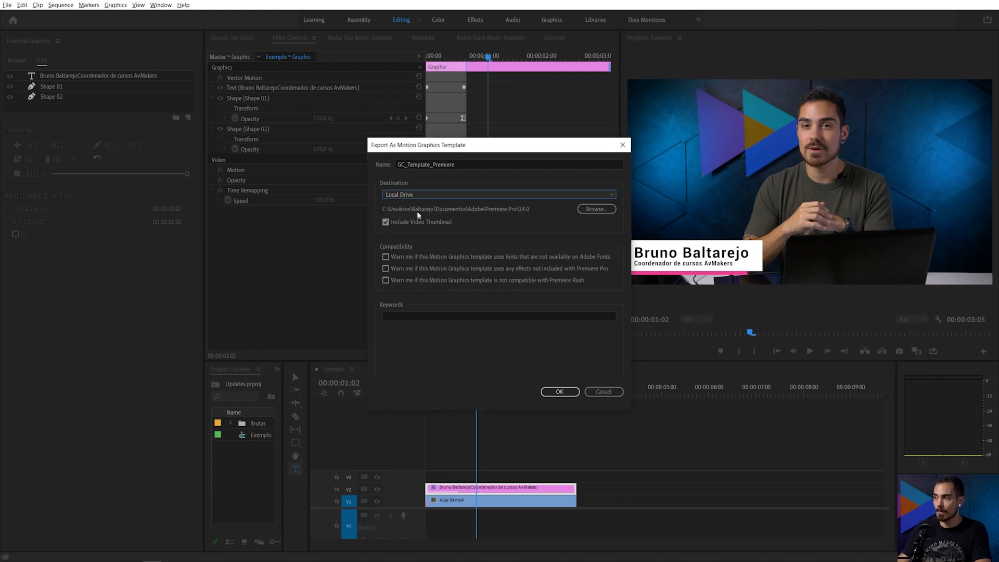
click(592, 209)
click(400, 169)
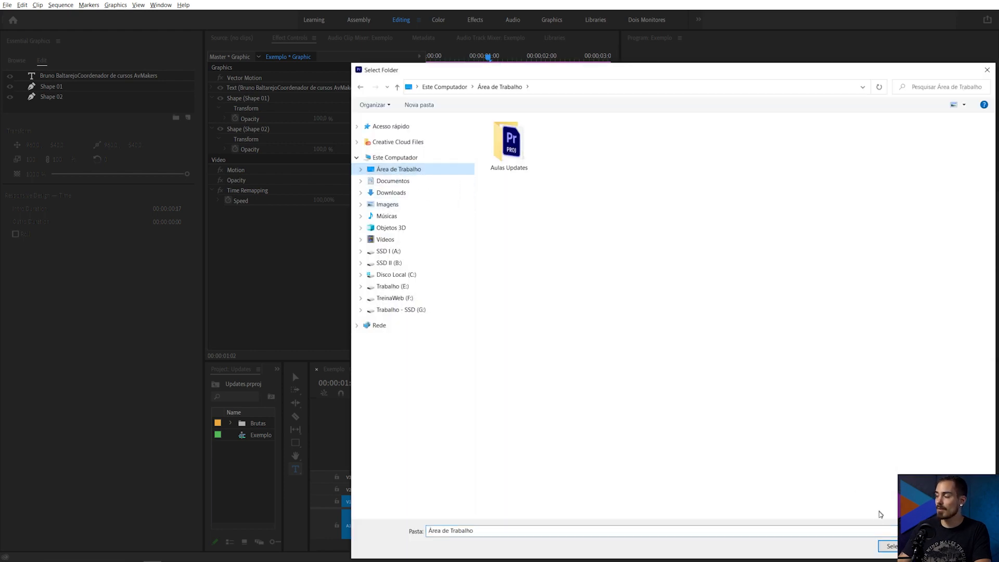
click(889, 546)
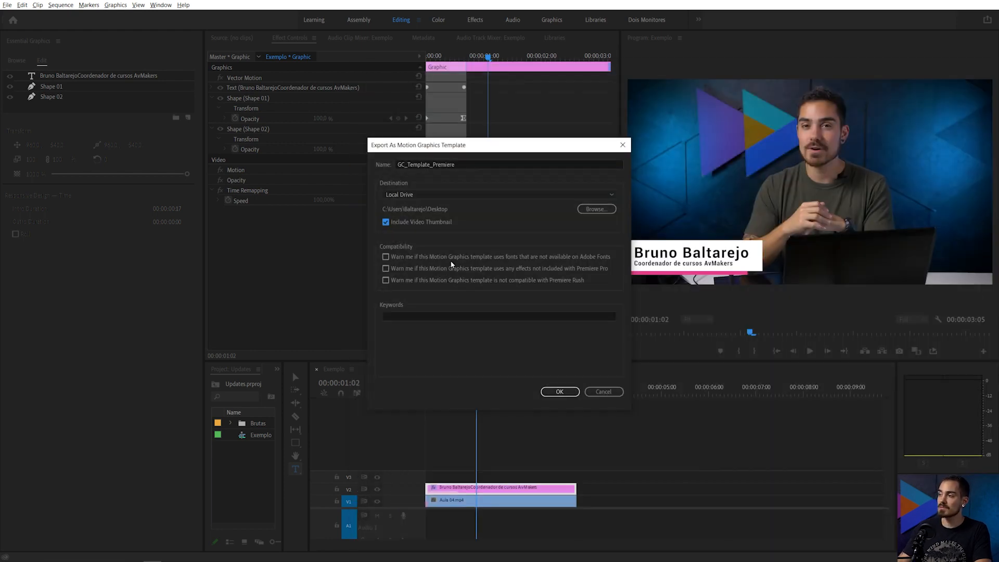
click(417, 193)
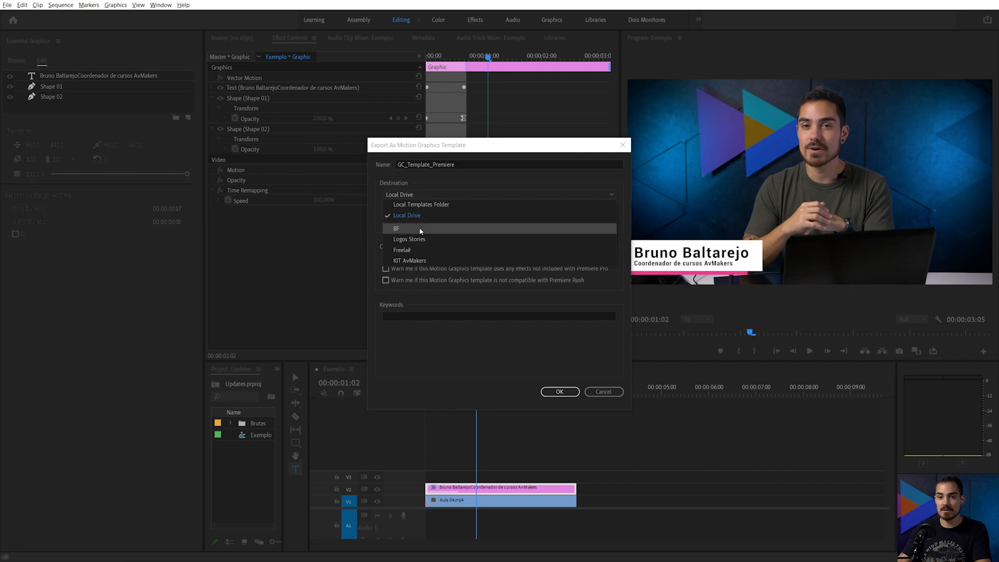
click(431, 185)
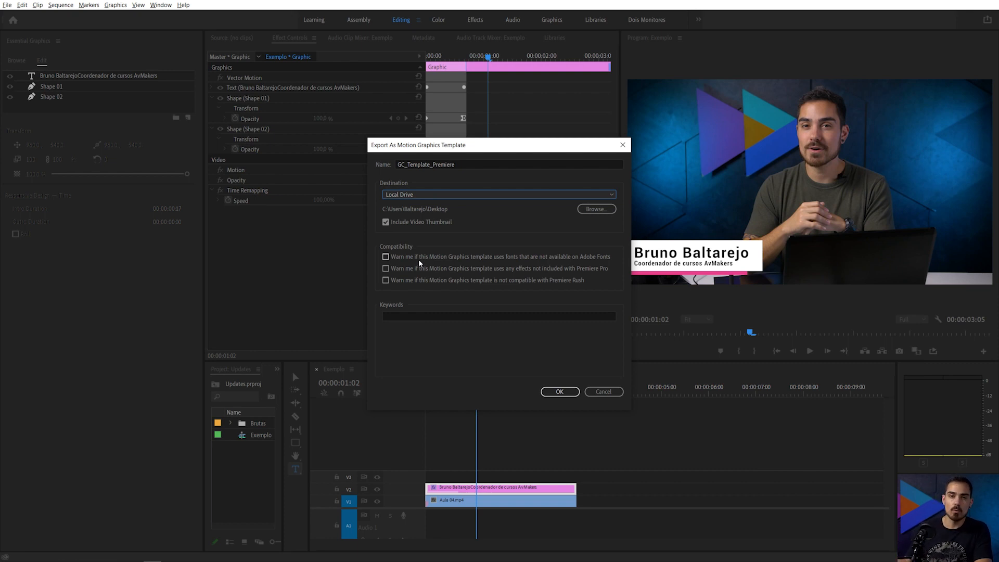
Step: Export the template with all three compatibility warnings enabled and the keywords GC and Nome
click(419, 259)
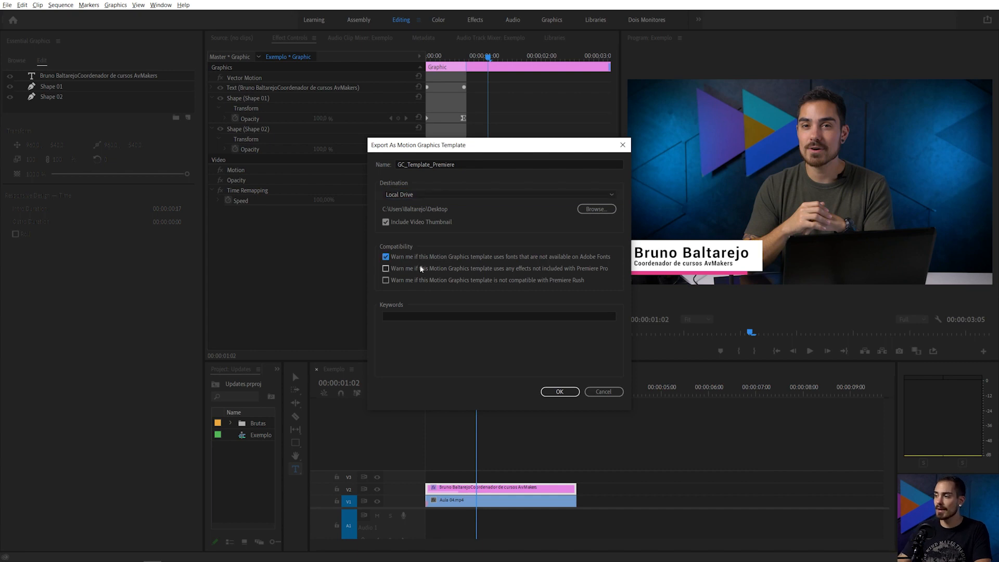
click(405, 279)
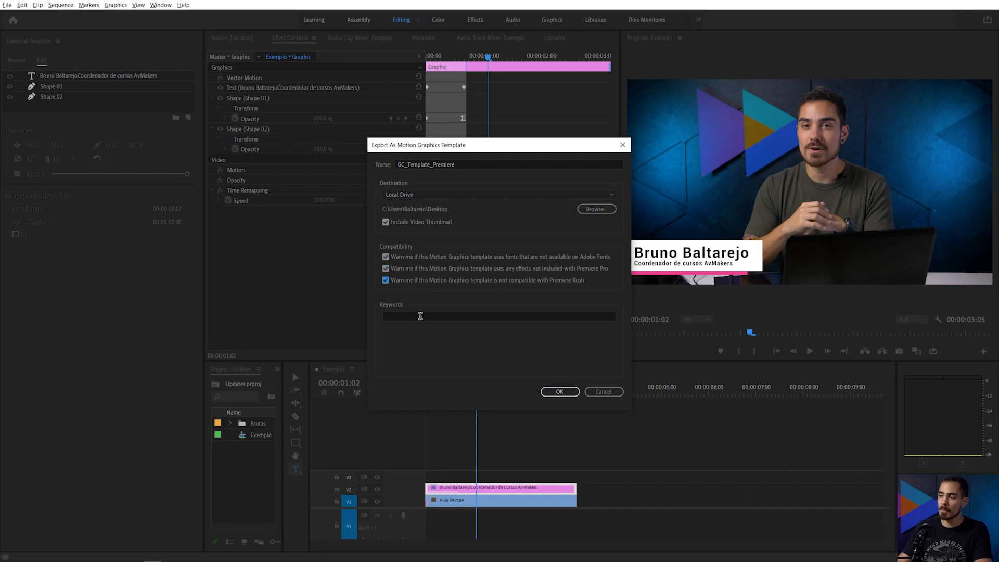
click(419, 316)
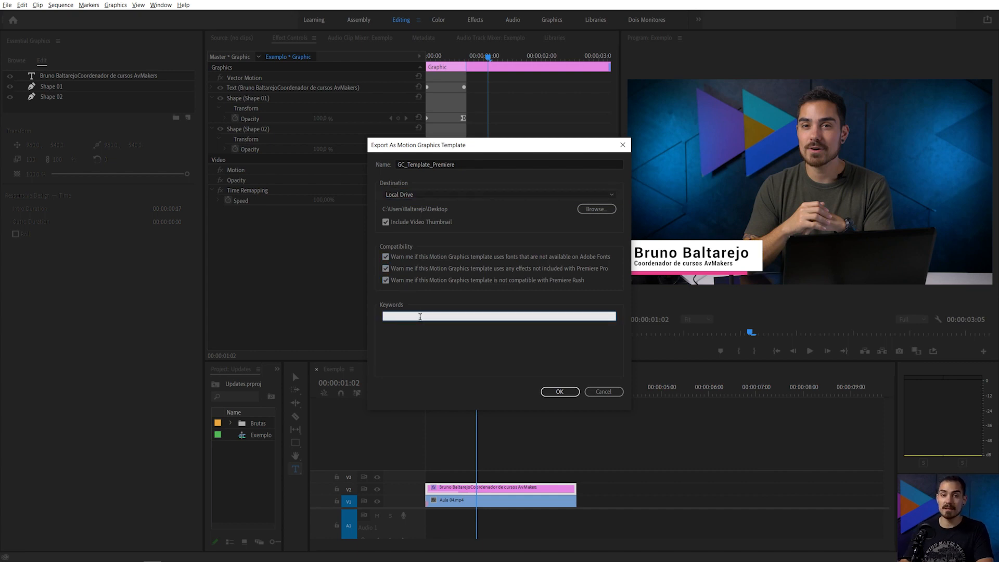
text(GC)
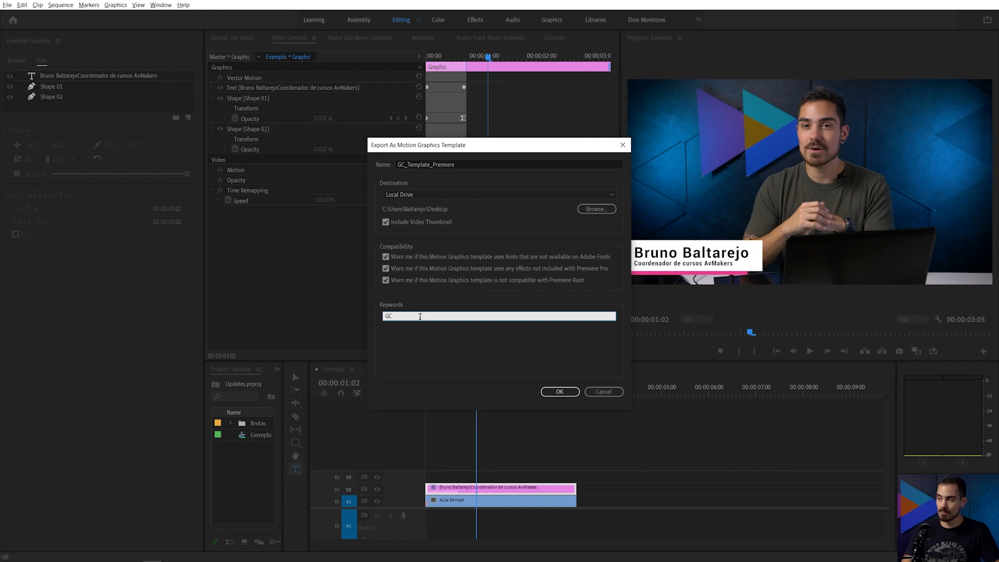
text(, Nome)
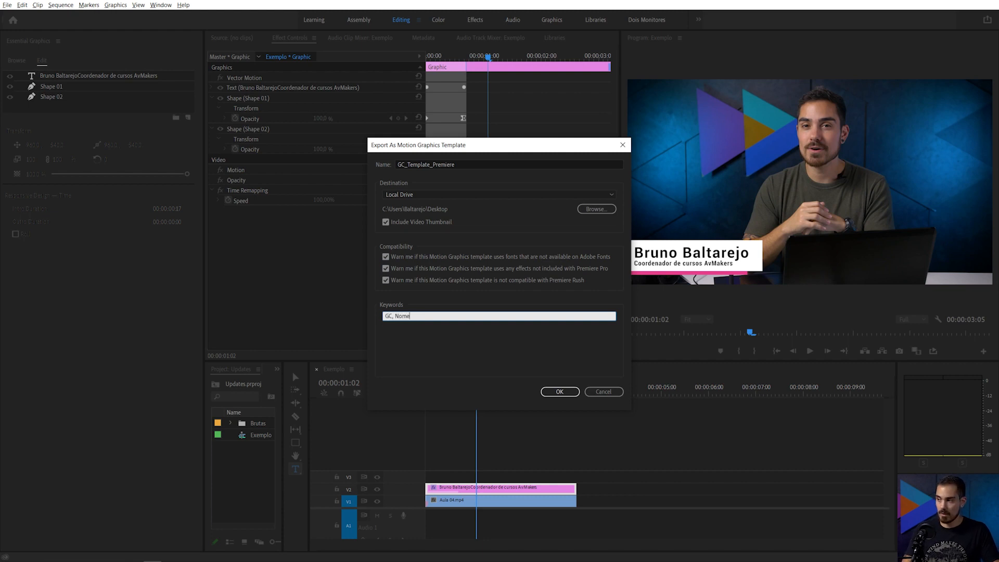
key(Return)
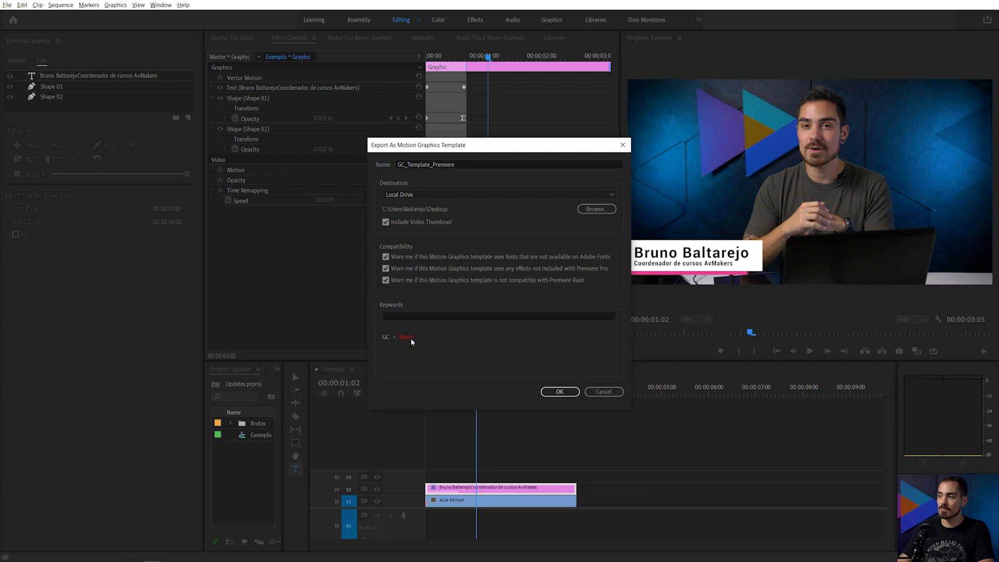
click(559, 391)
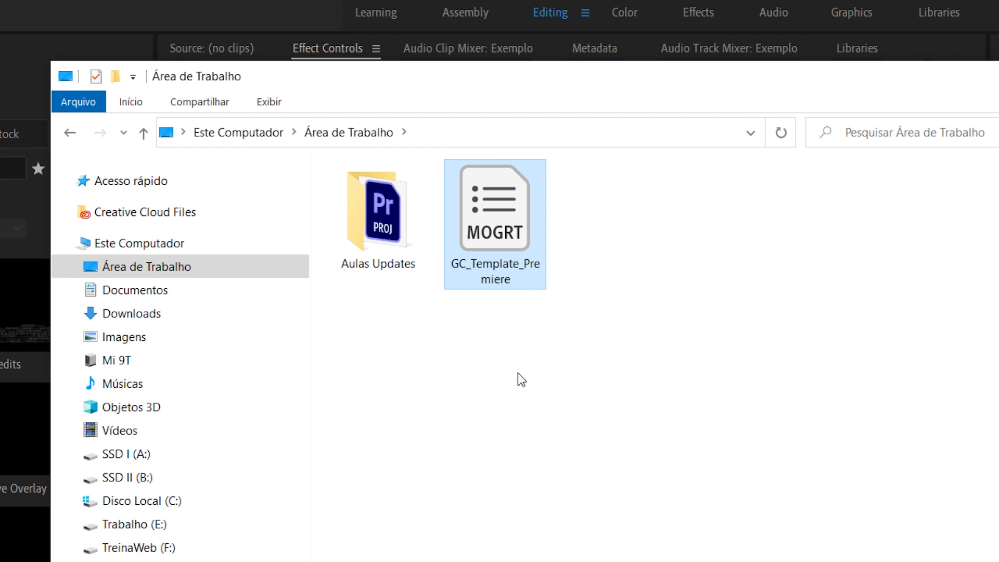
Step: Check the exported GC_Template_Premiere file in the desktop folder (Área de Trabalho) and close the folder window
click(550, 277)
click(494, 209)
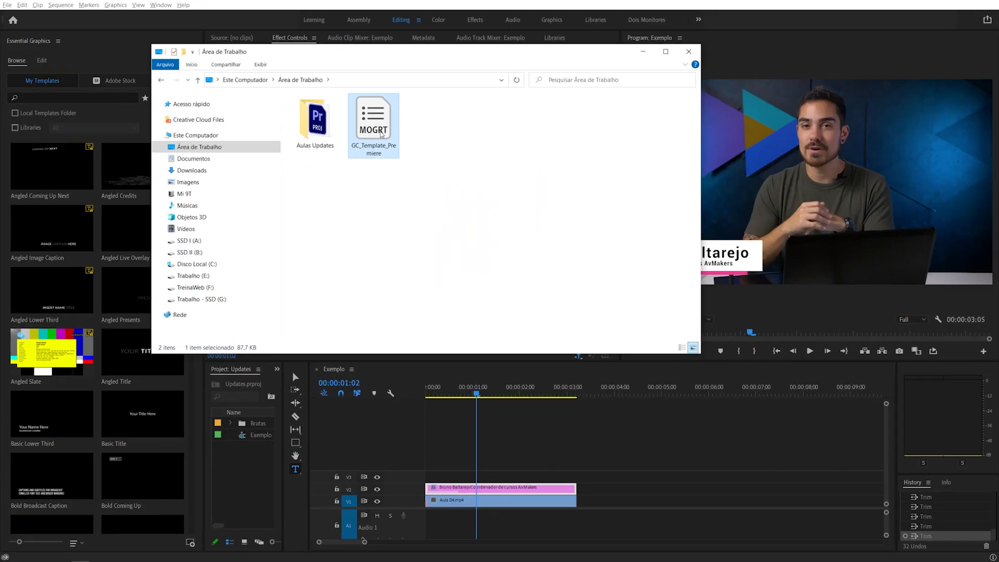
click(689, 51)
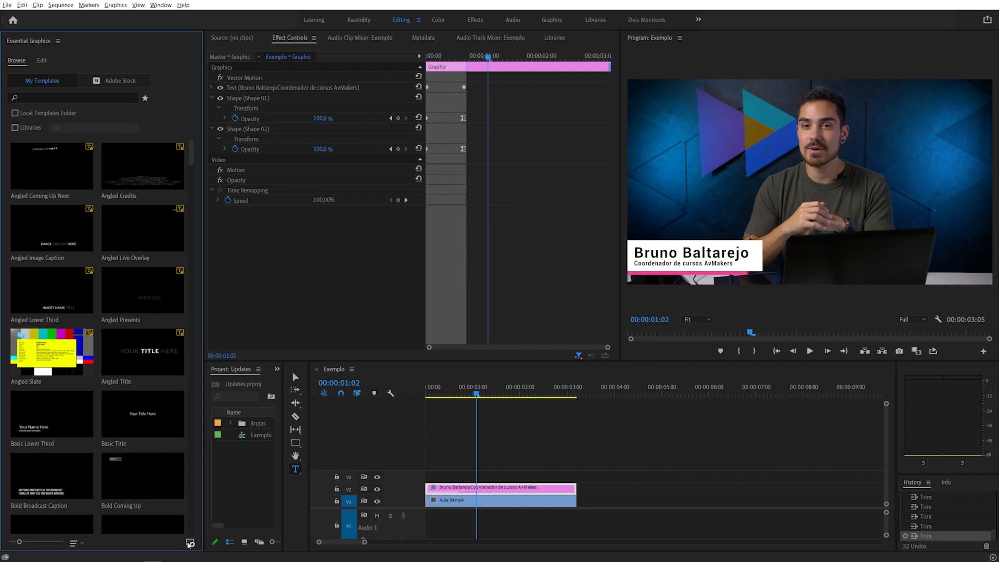
Step: Install the GC_Template_Premiere Motion Graphics Template from the desktop folder (Área de Trabalho) into My Templates
click(190, 543)
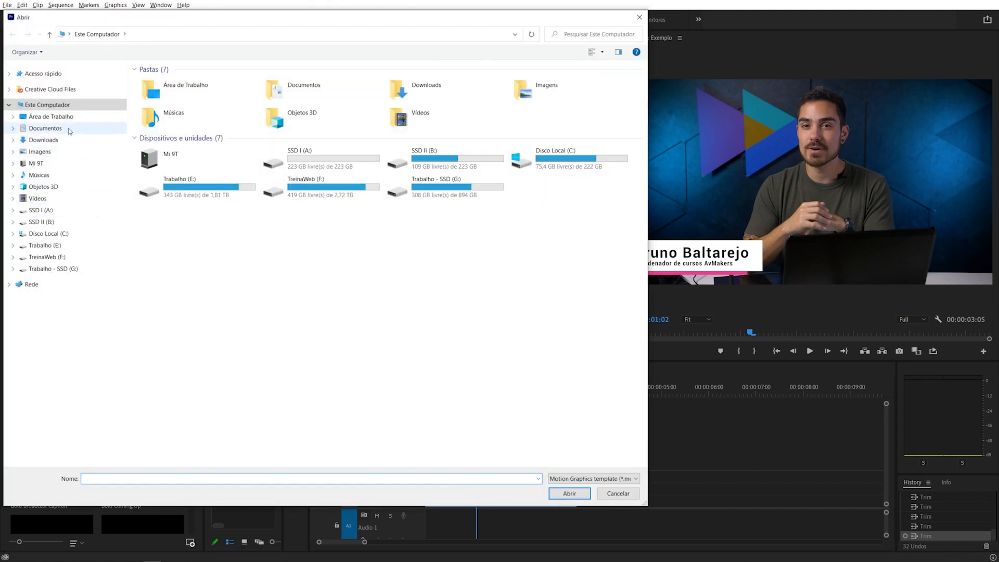
click(63, 118)
click(218, 100)
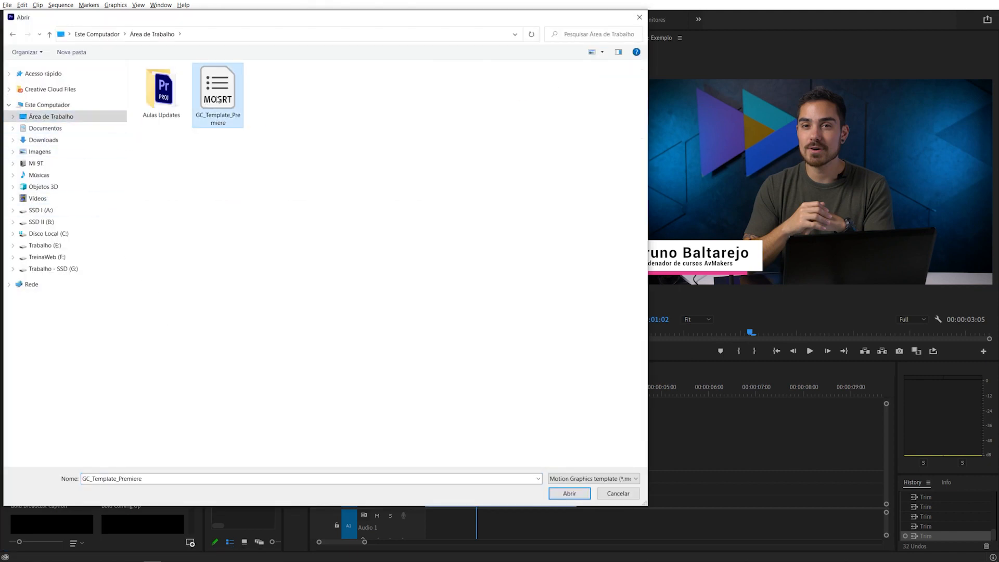
click(569, 493)
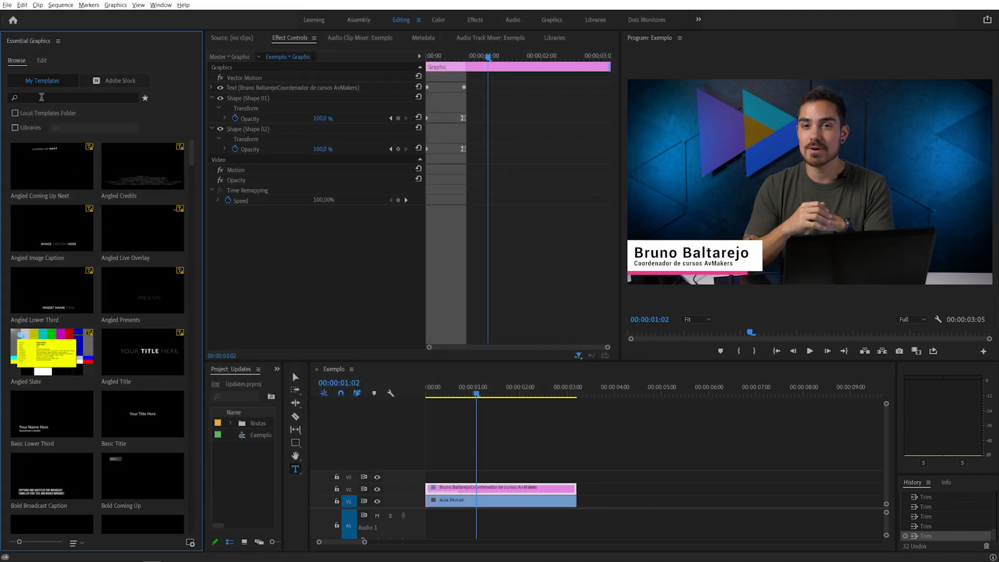
Step: Search the templates for "gc, nome", place GC_Template_Premiere on track V2 after the existing clips, and scrub through its animation
click(42, 97)
text(gc, nome)
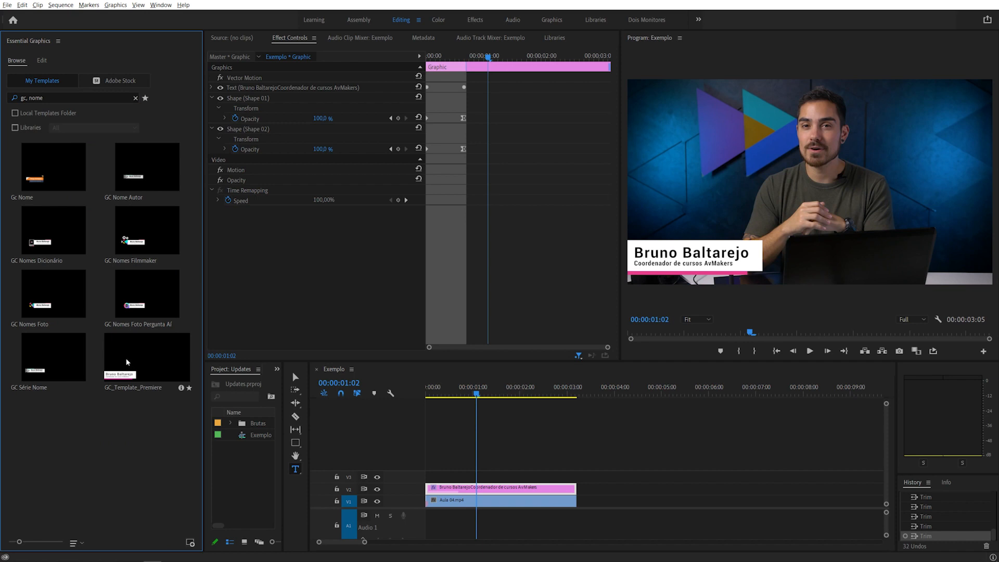
drag(122, 368, 603, 489)
drag(596, 392, 651, 408)
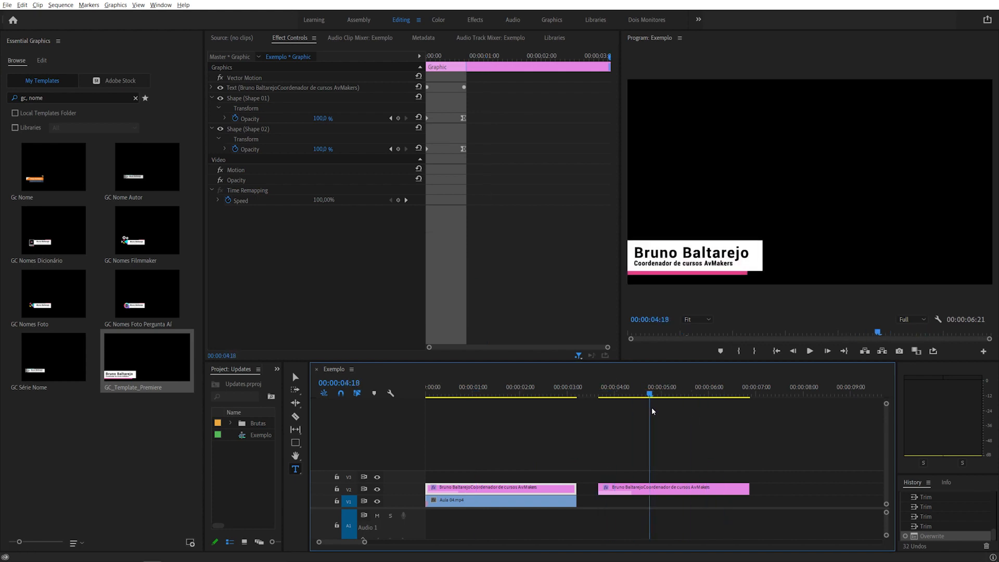